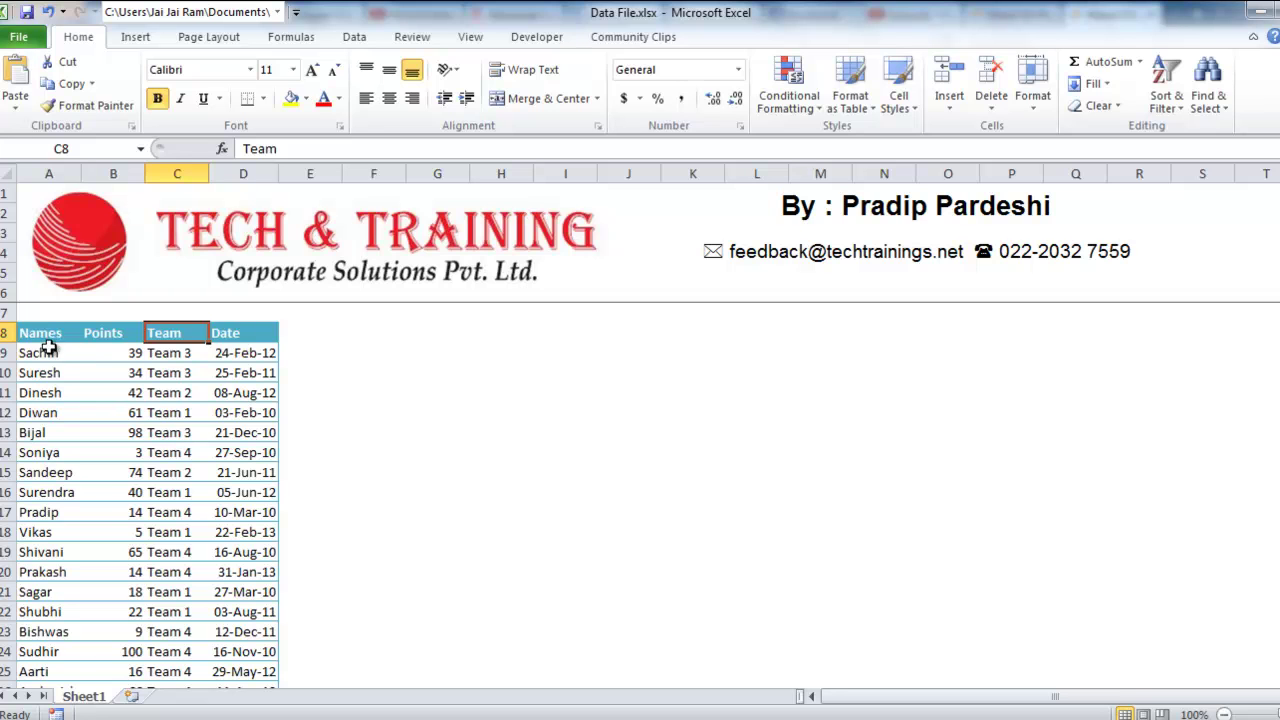
- Highlight the Names, Points, Team and Date entries in Data File.xlsx
click(387, 367)
drag(60, 355, 56, 526)
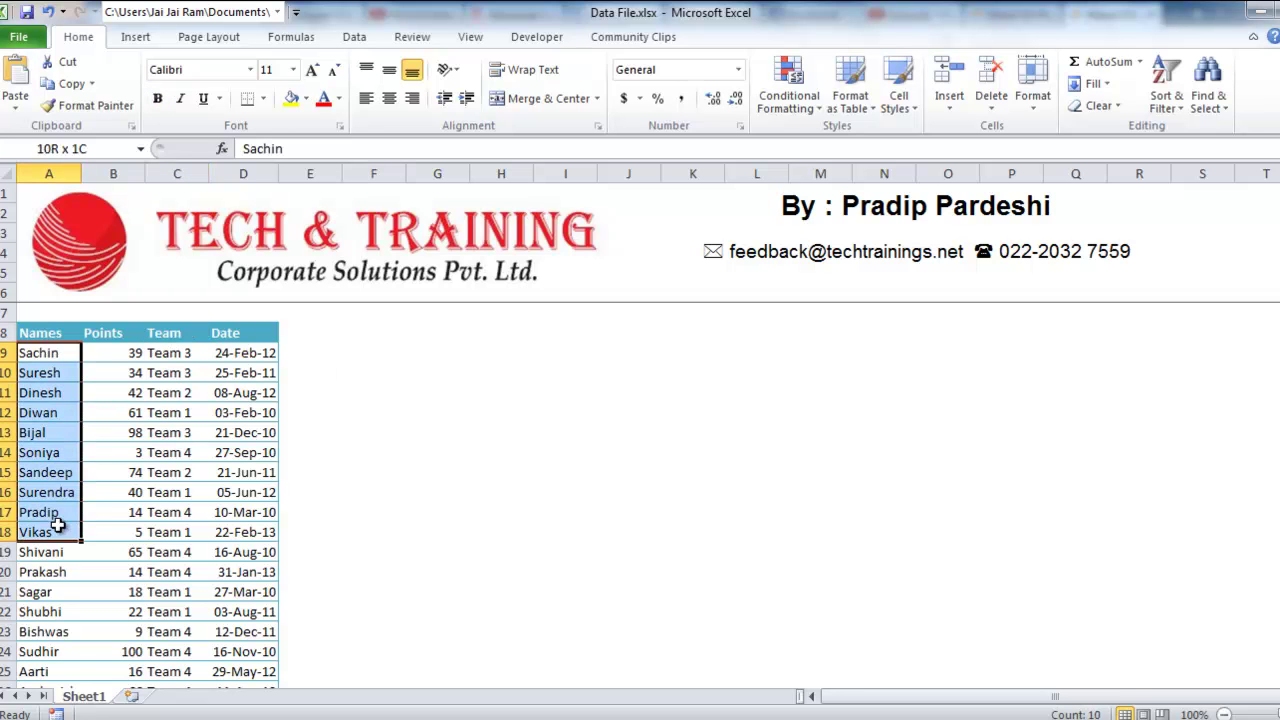
click(127, 362)
drag(127, 362, 127, 492)
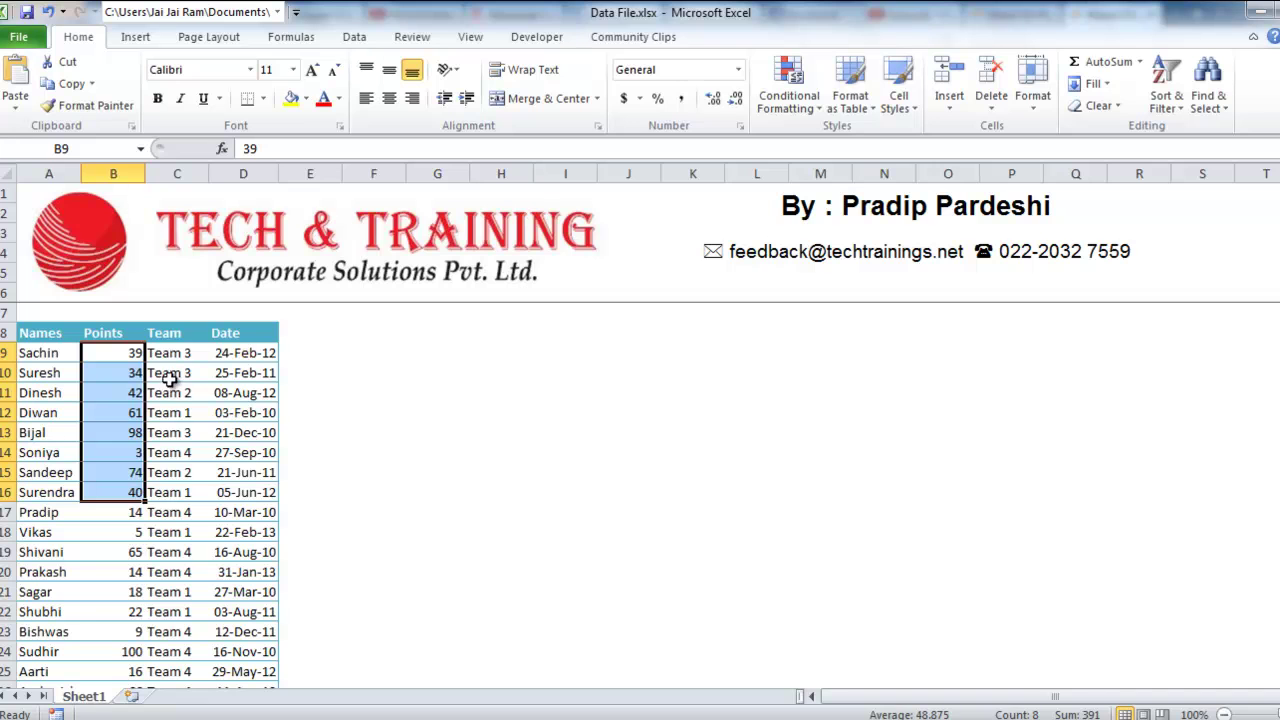
drag(178, 354, 178, 552)
drag(246, 353, 247, 573)
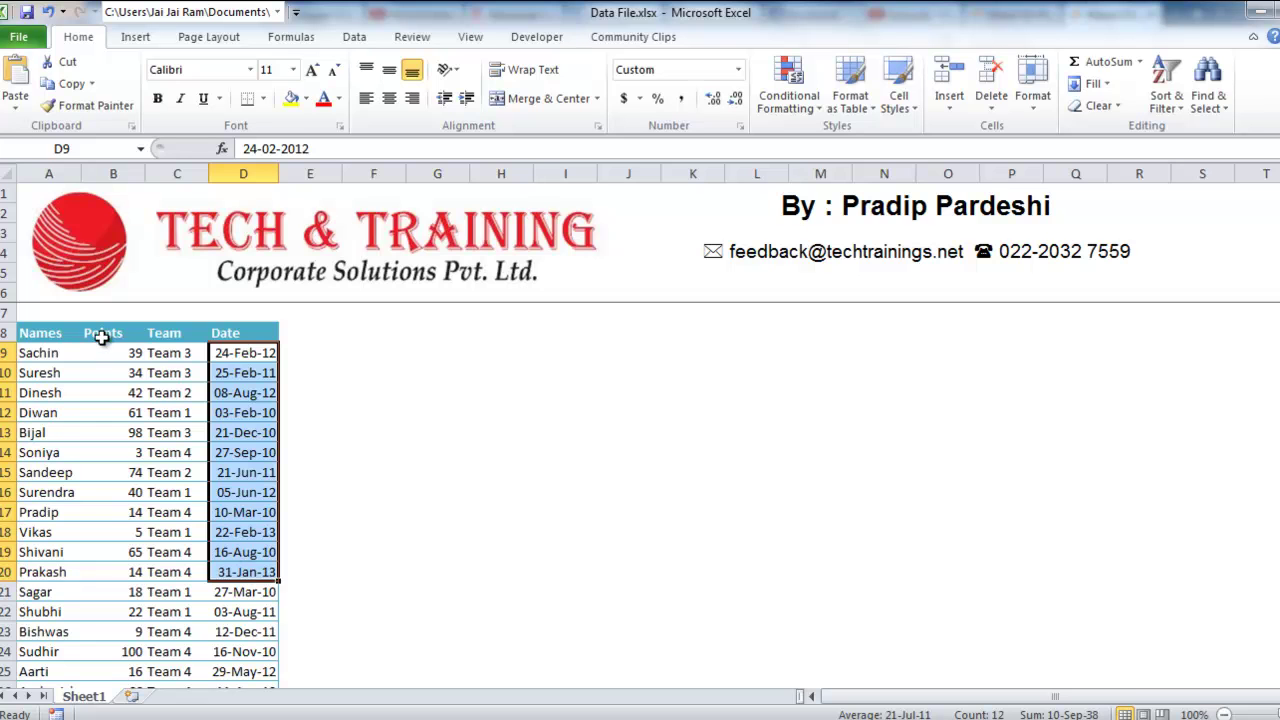
- Select the Points column and the value 61, then switch to the Sumproduct workbook
click(104, 170)
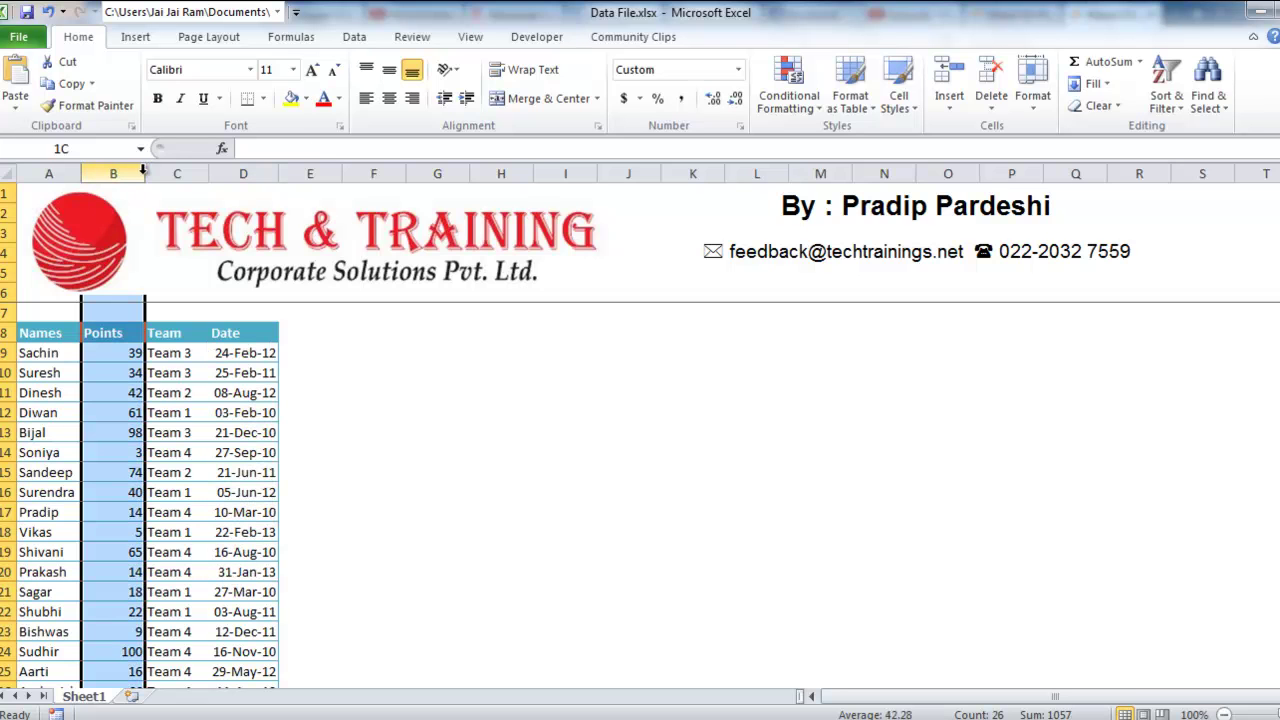
drag(104, 170, 125, 170)
click(129, 410)
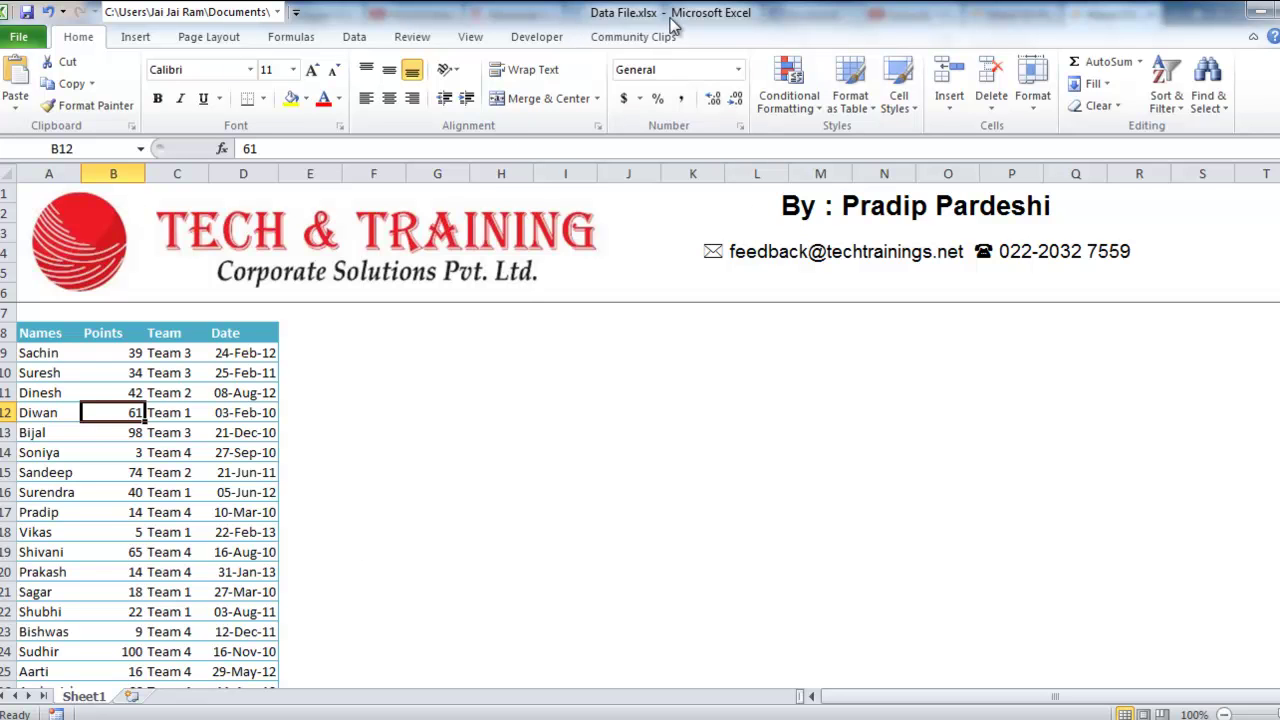
click(228, 641)
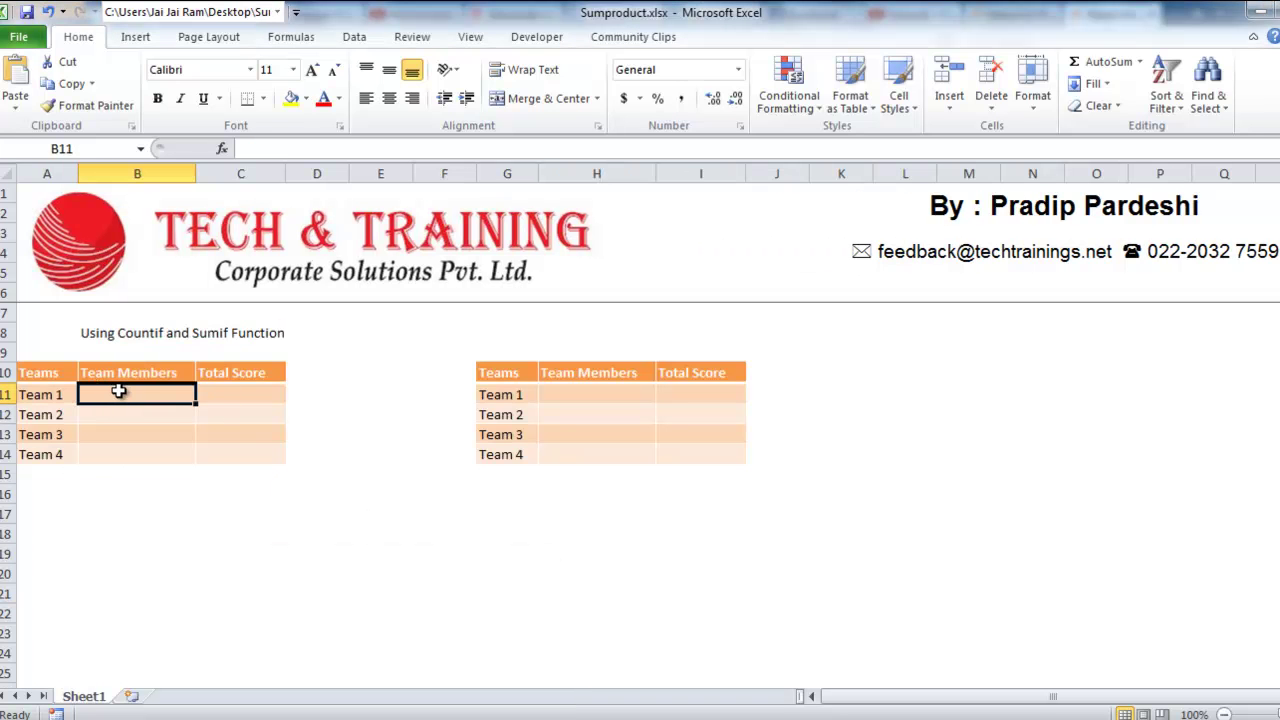
drag(125, 393, 228, 450)
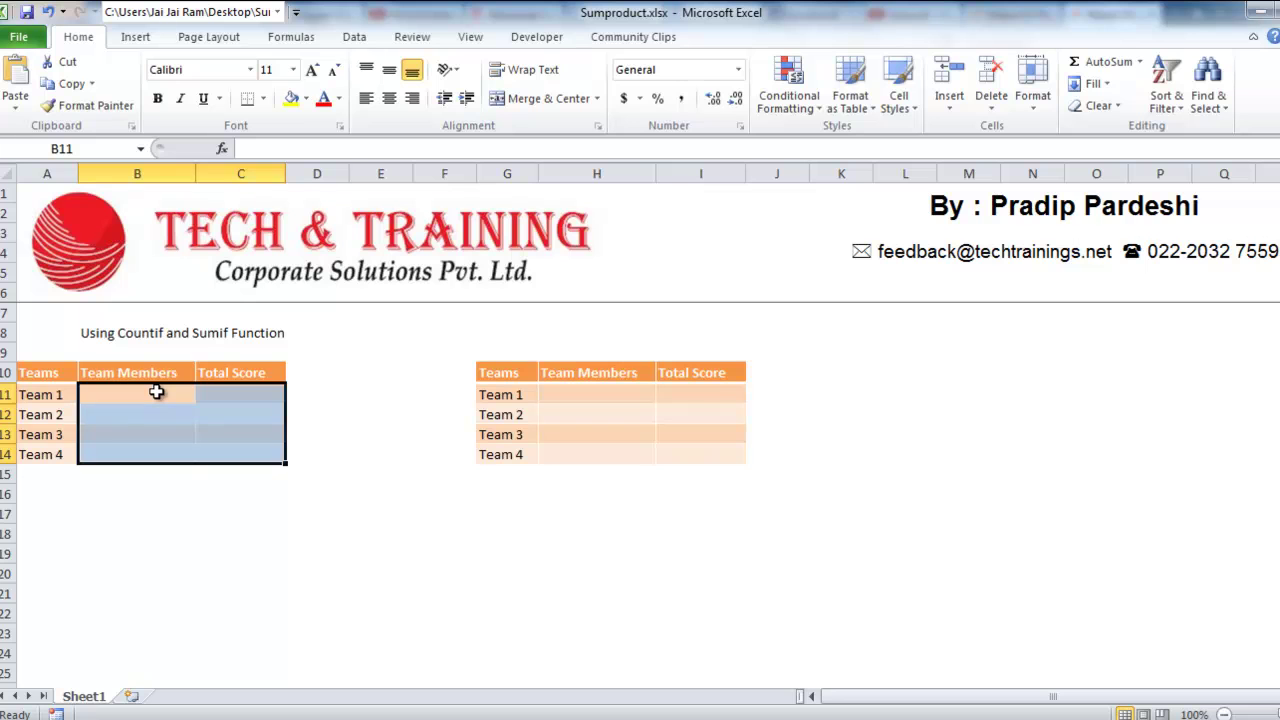
click(156, 392)
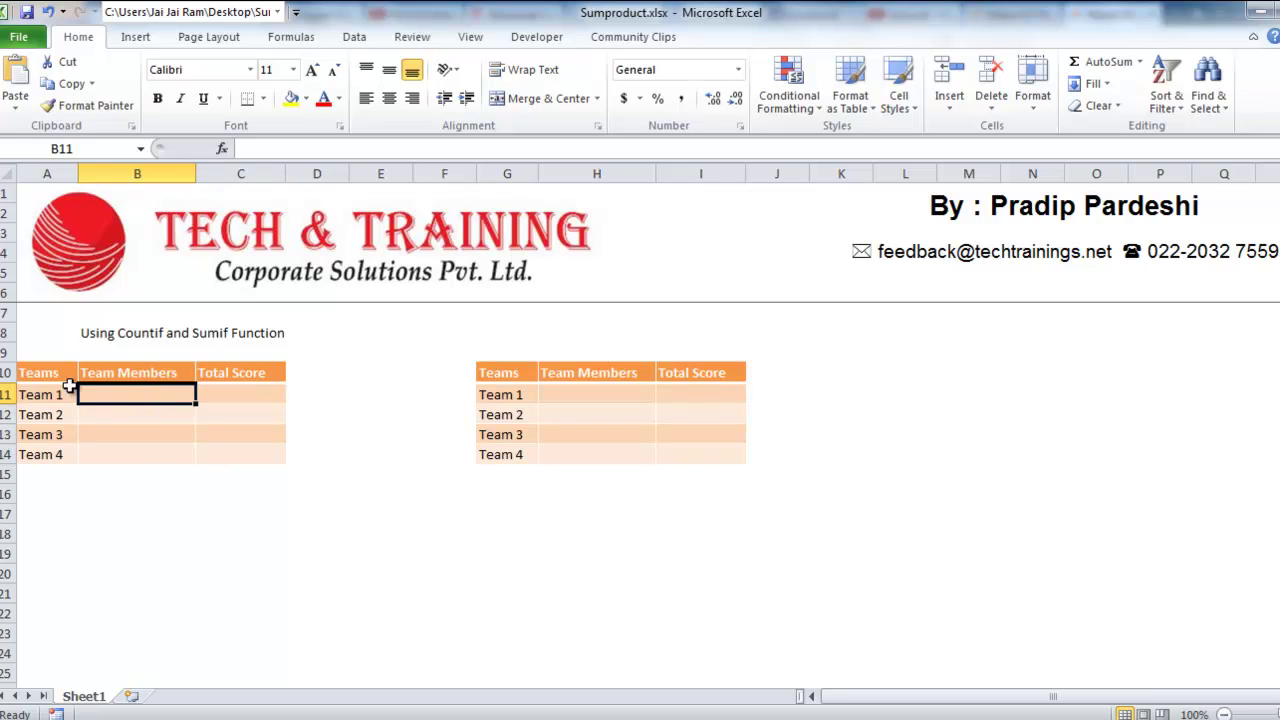
click(54, 394)
click(106, 393)
click(112, 415)
click(115, 454)
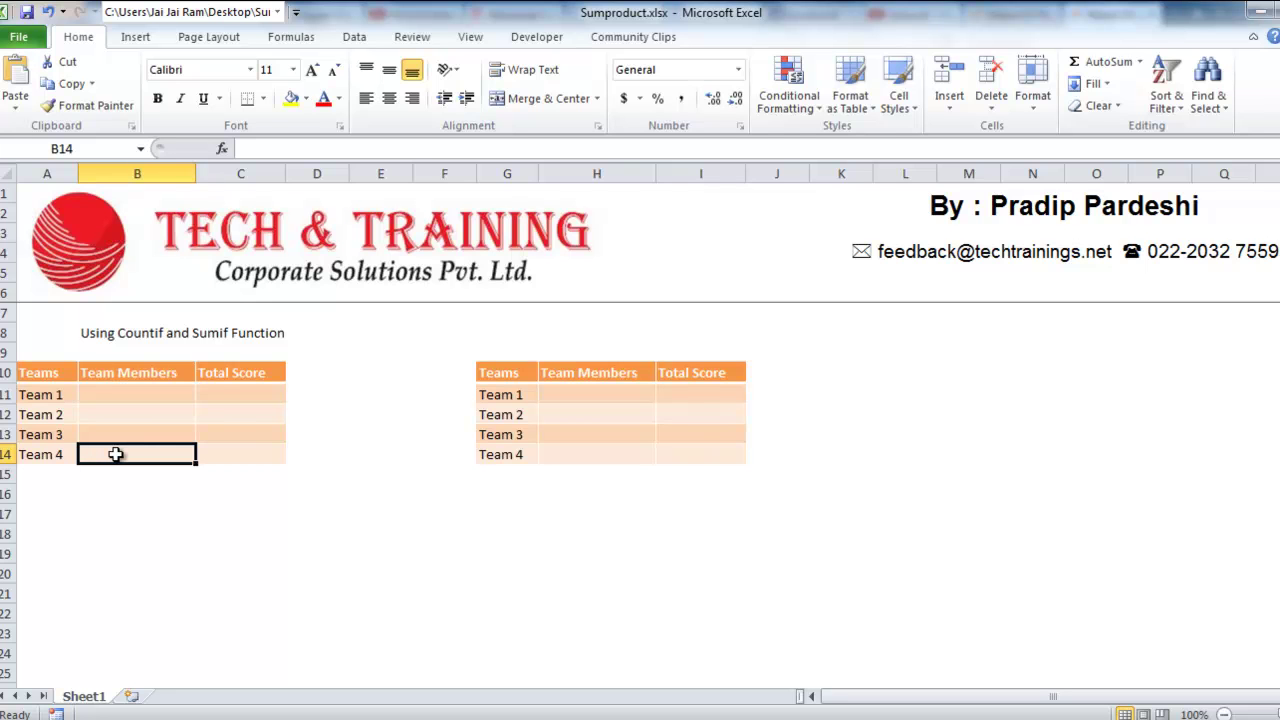
click(113, 394)
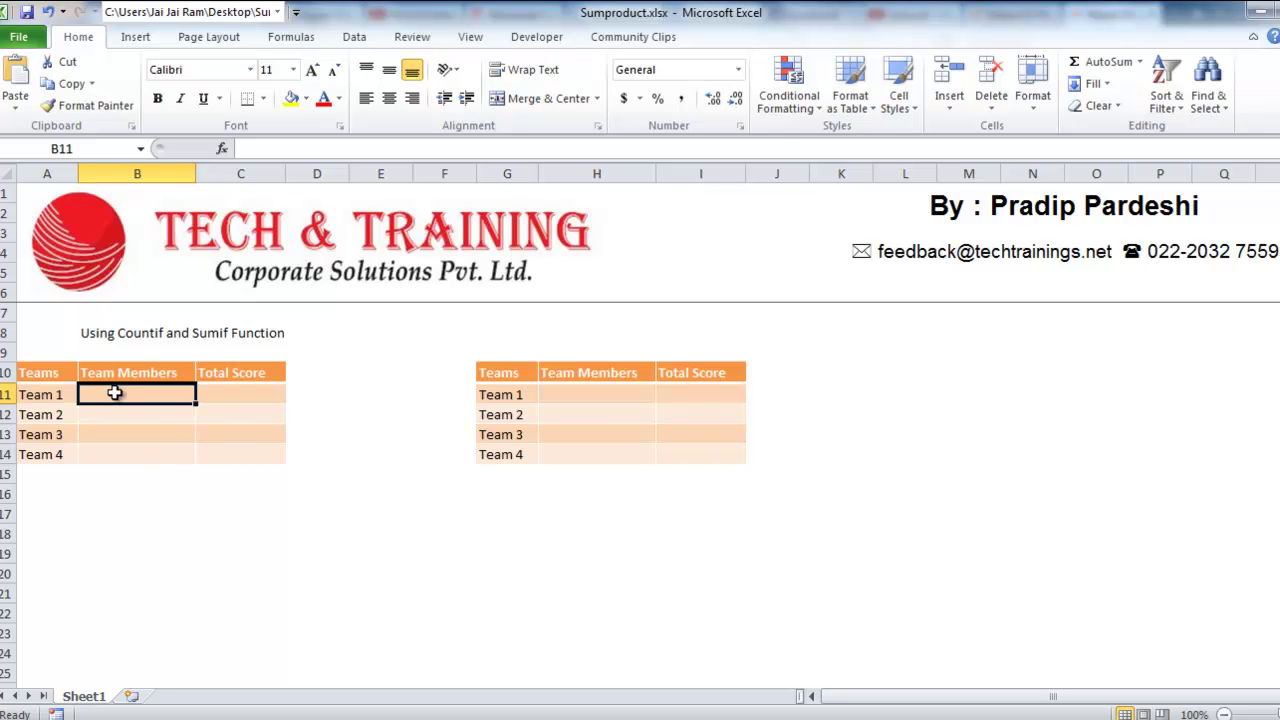
click(246, 390)
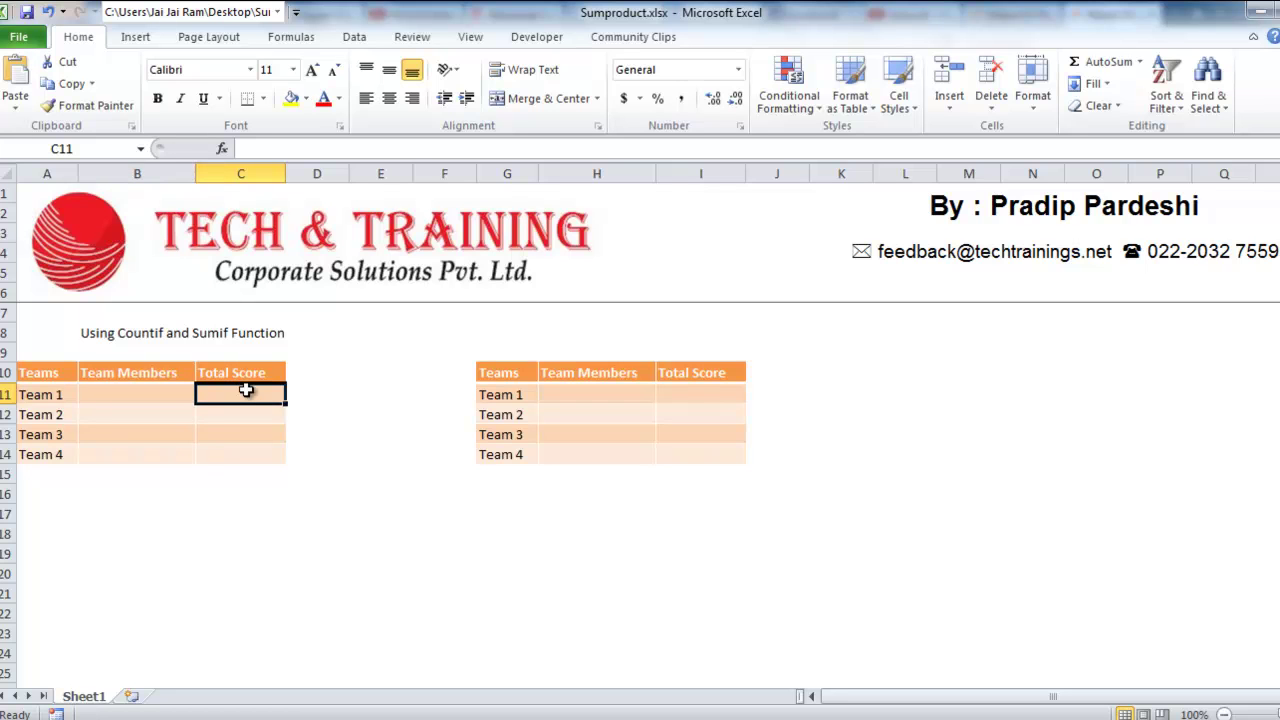
drag(246, 390, 248, 450)
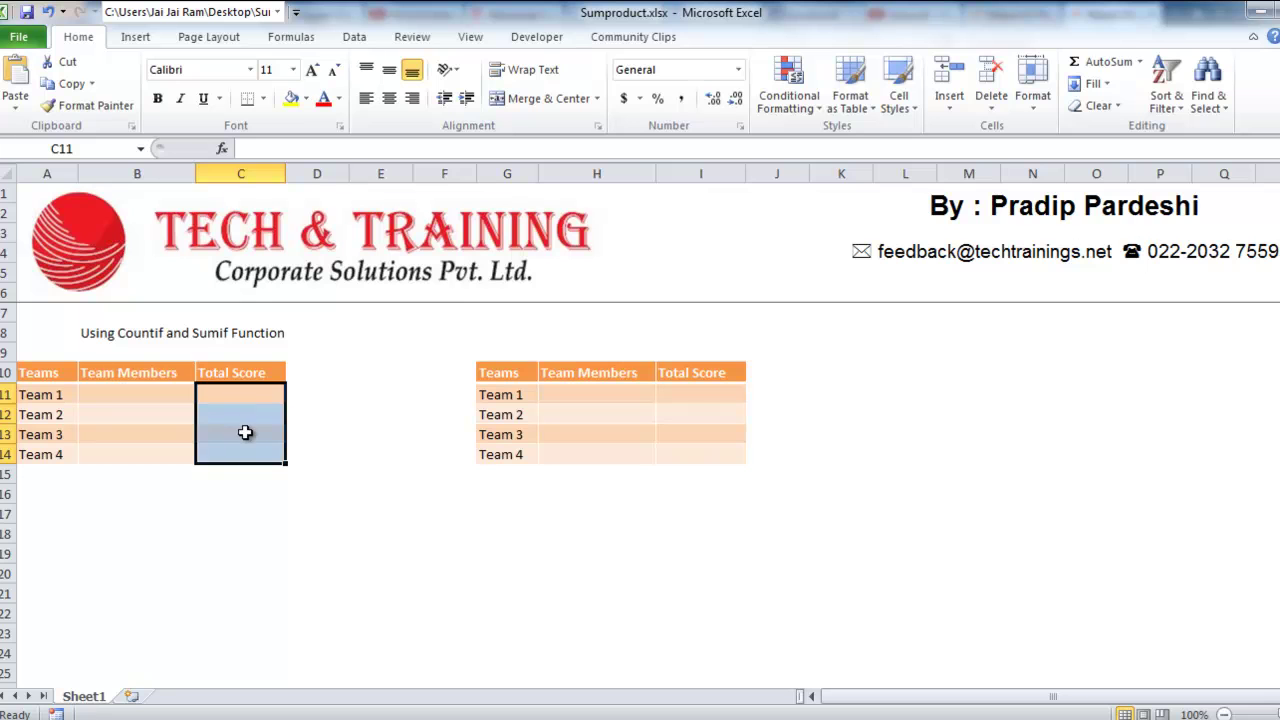
click(147, 394)
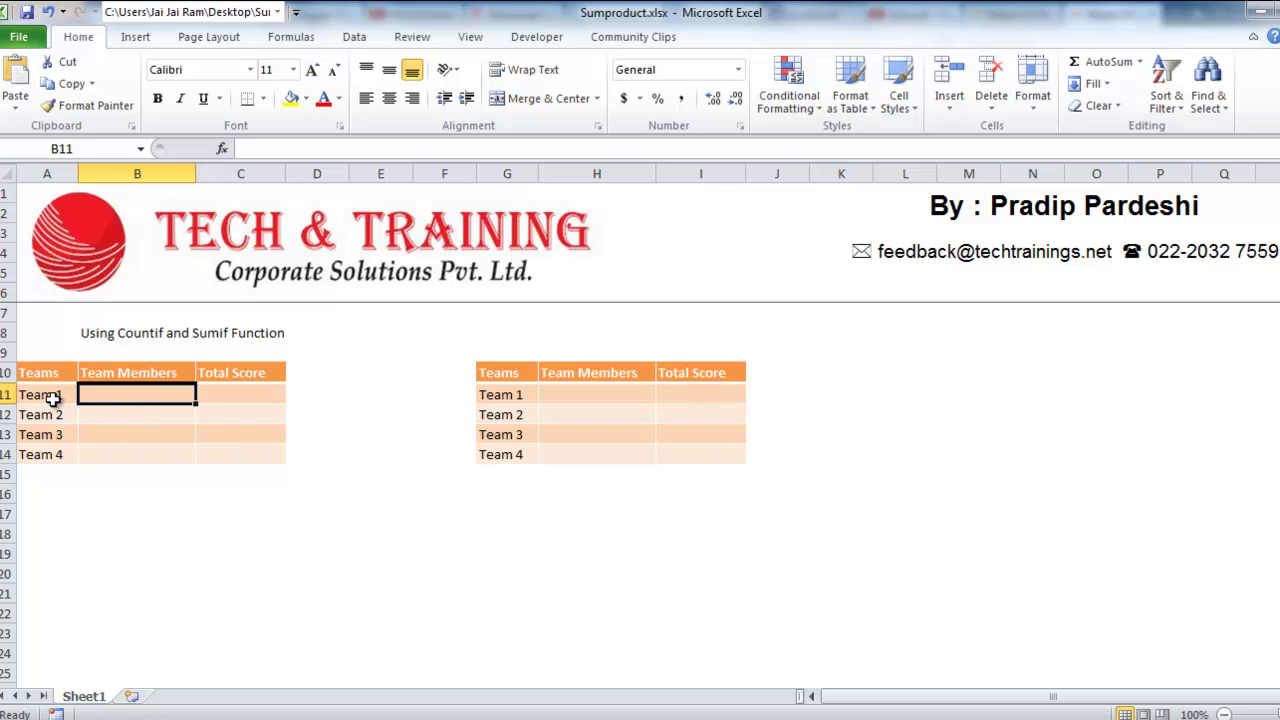
- Start a COUNTIF in B11 over Data File's team range $C$9:$C$33
text(=coun)
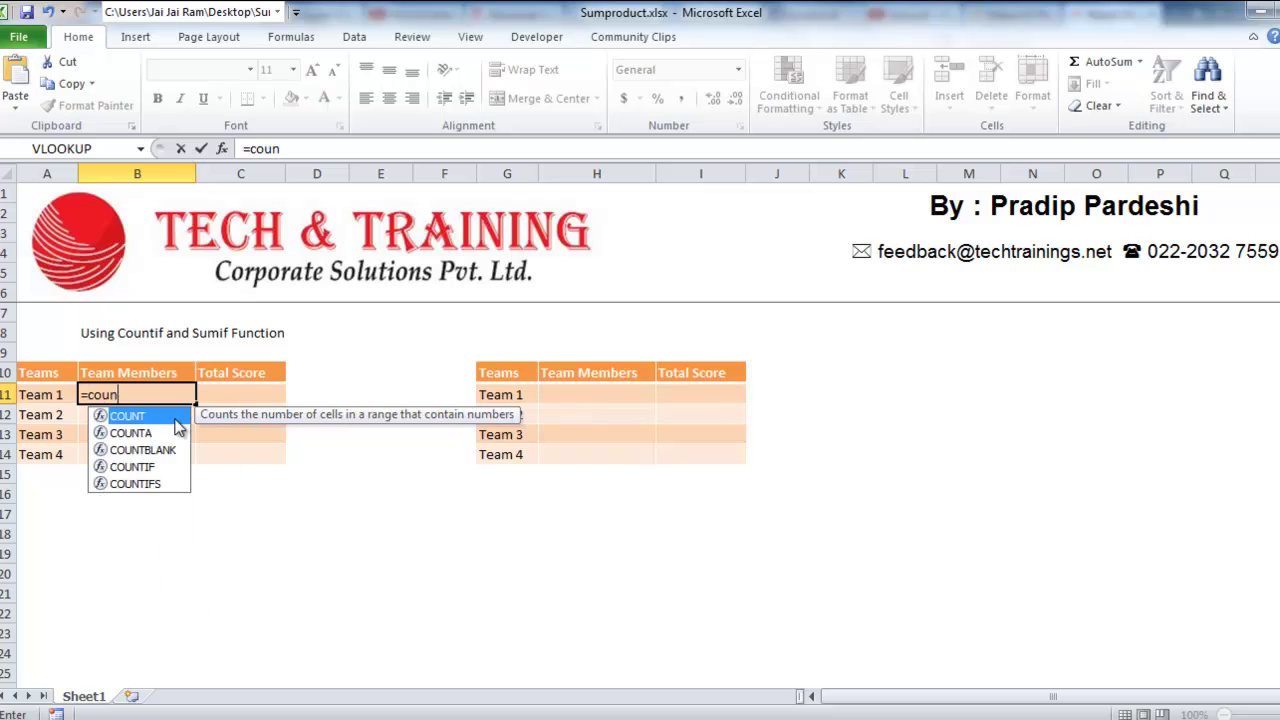
text(t)
key(Down)
key(Down)
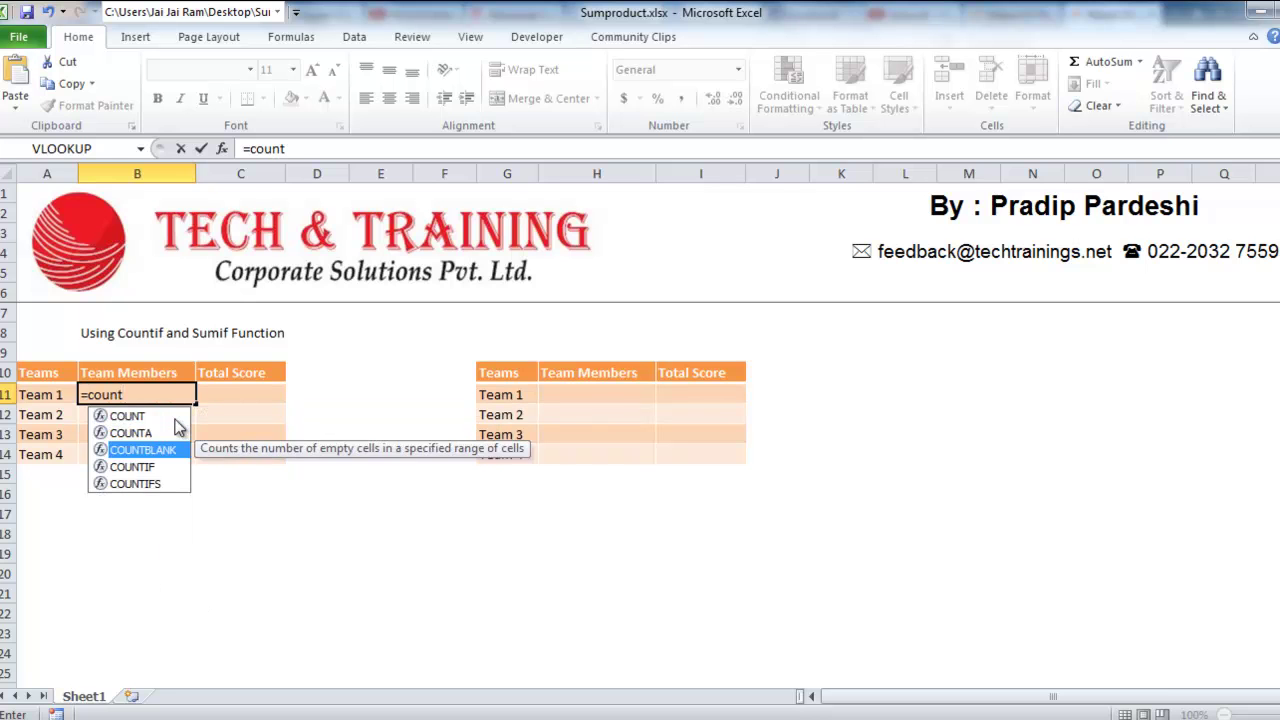
key(Down)
key(Tab)
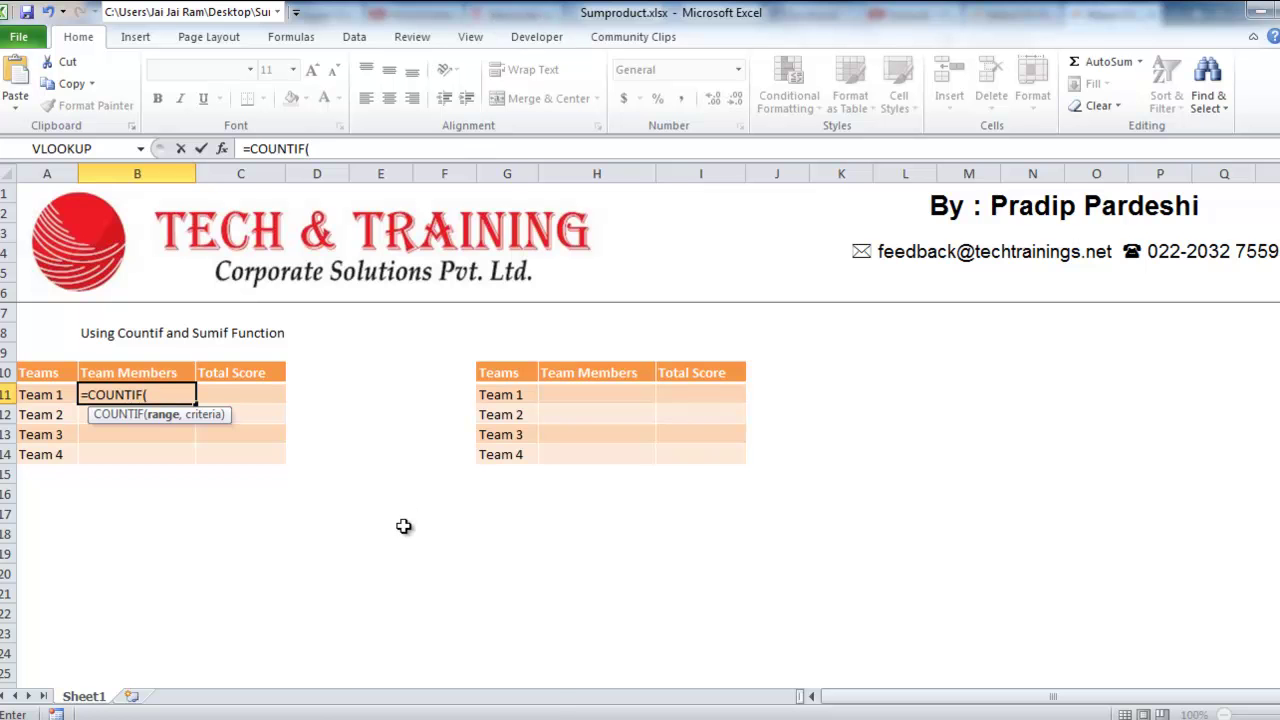
click(320, 715)
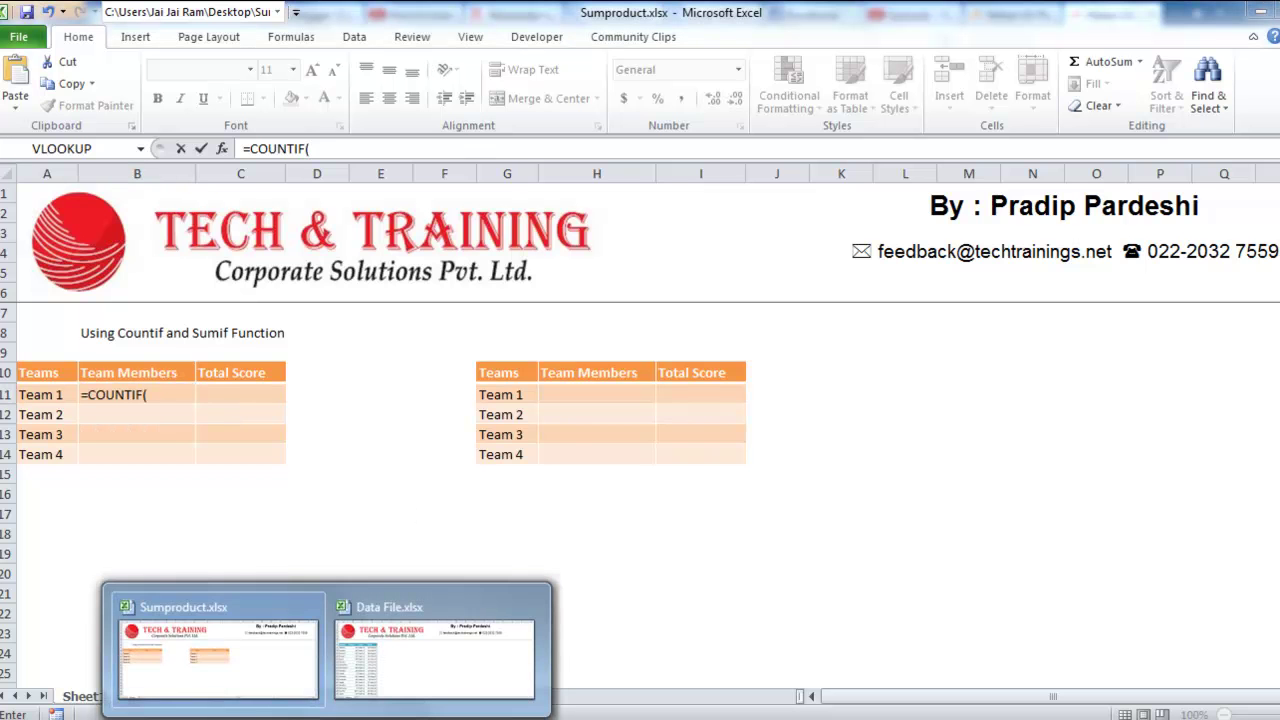
click(429, 650)
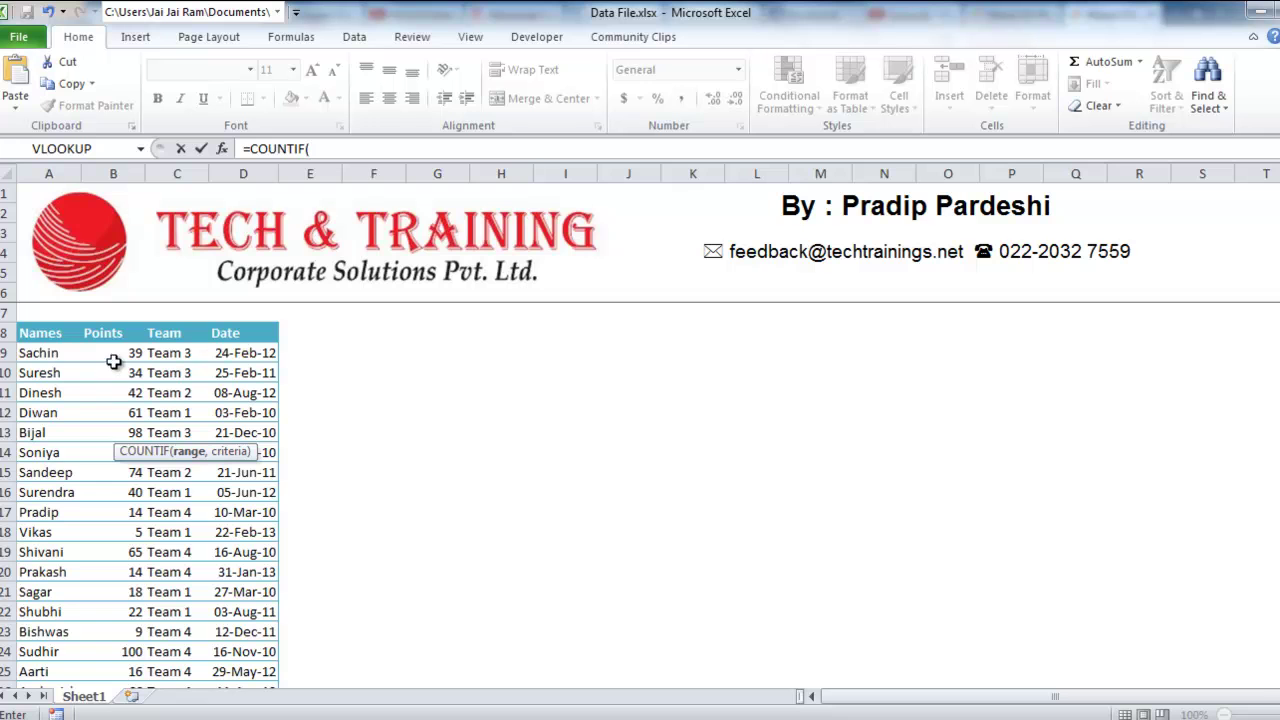
click(163, 350)
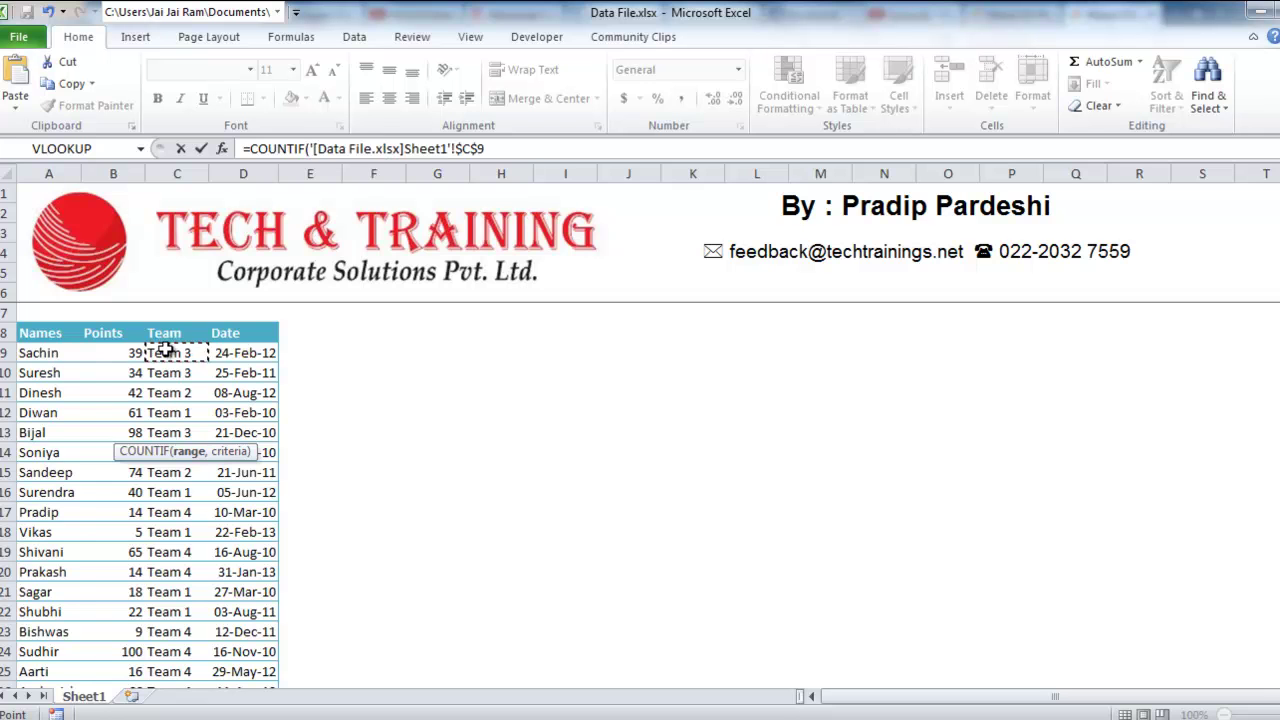
key(ctrl+shift+Down)
text(:$C$33,)
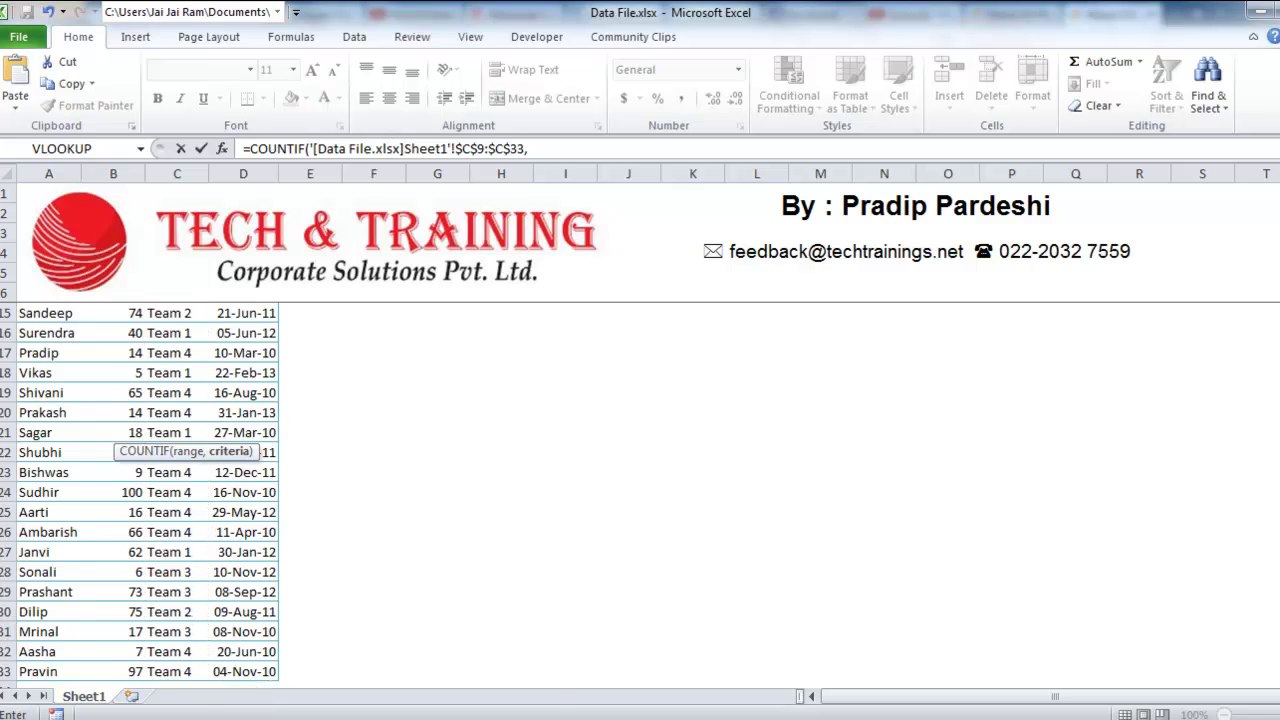
- Use the Team 1 label A11 as the criterion and commit, returning 6
click(326, 719)
click(255, 642)
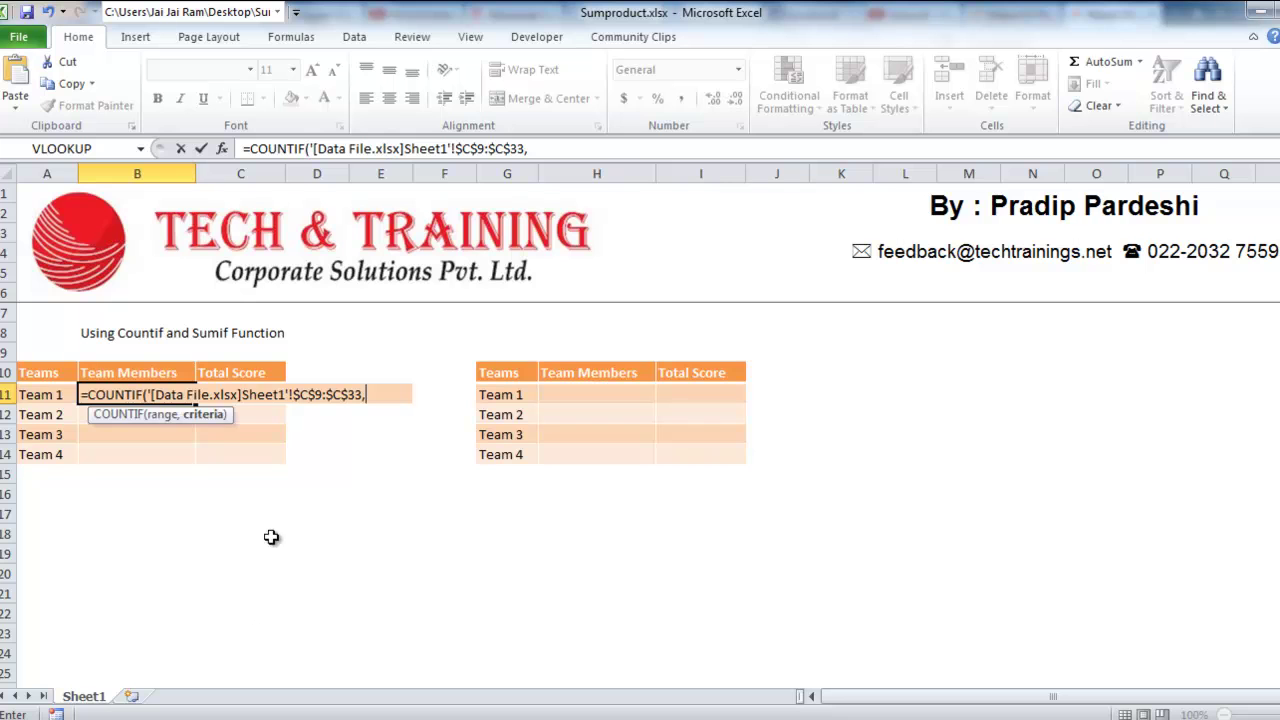
click(46, 394)
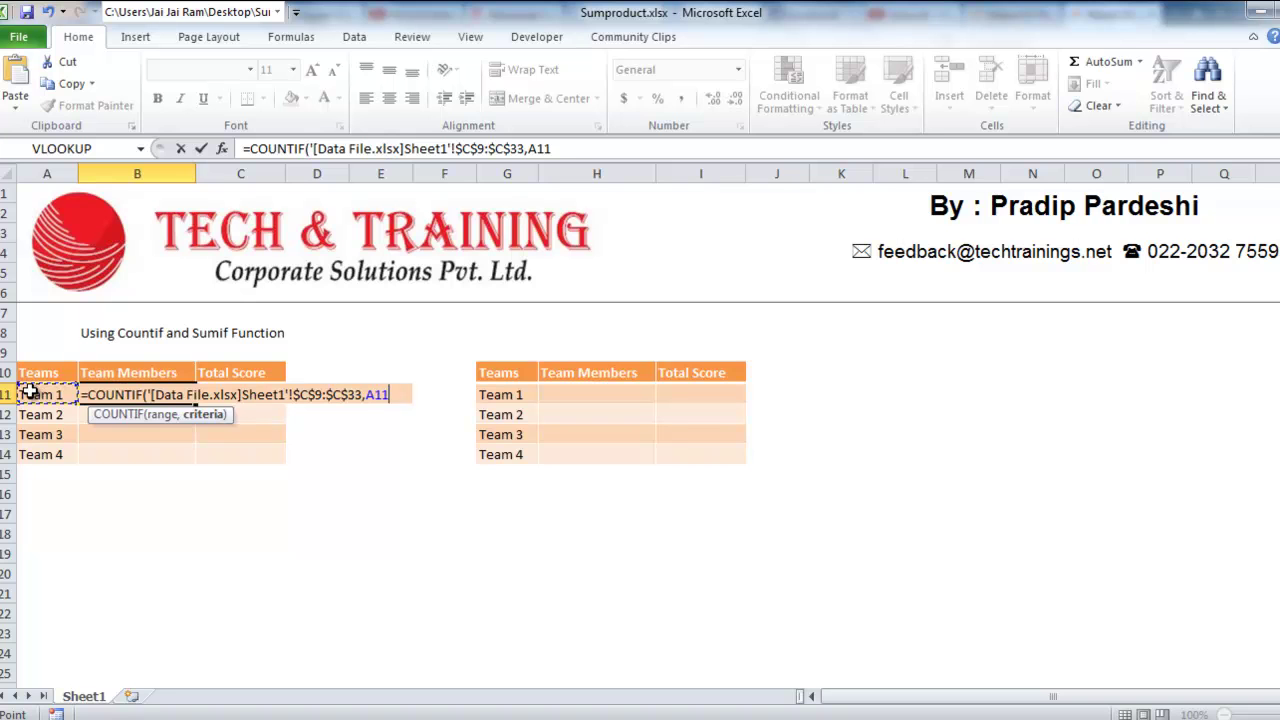
text())
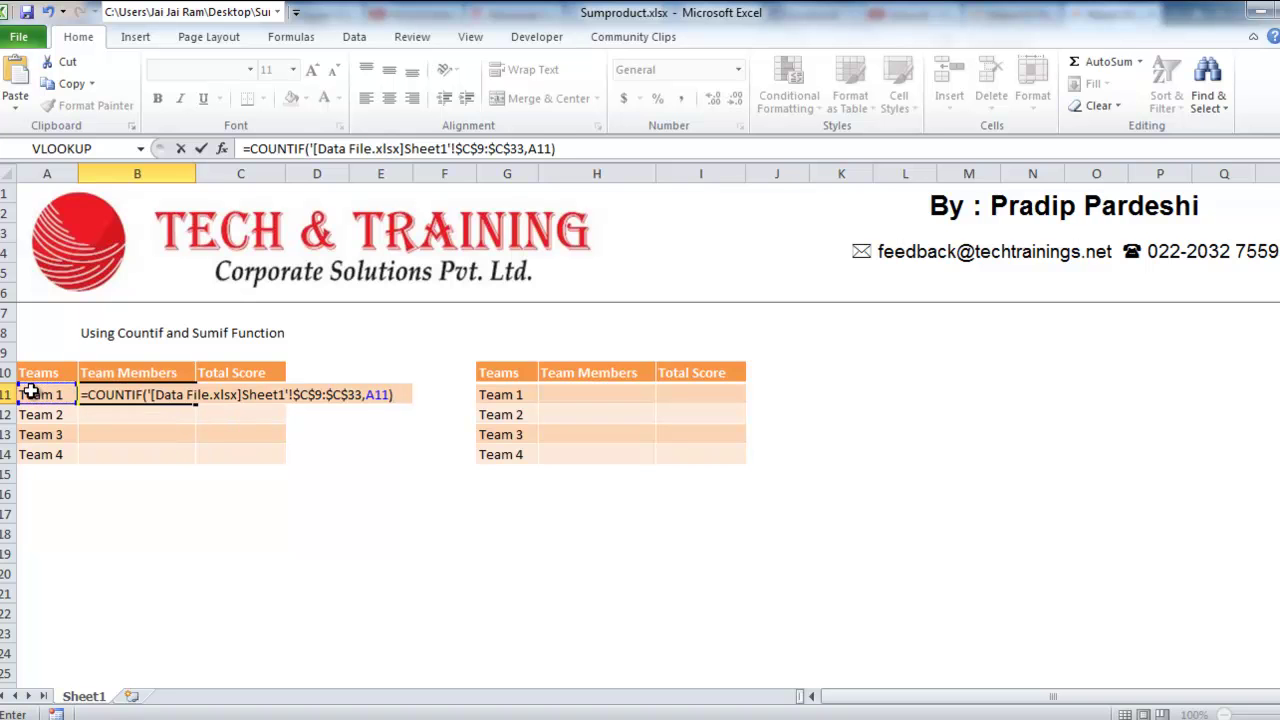
key(ctrl+Return)
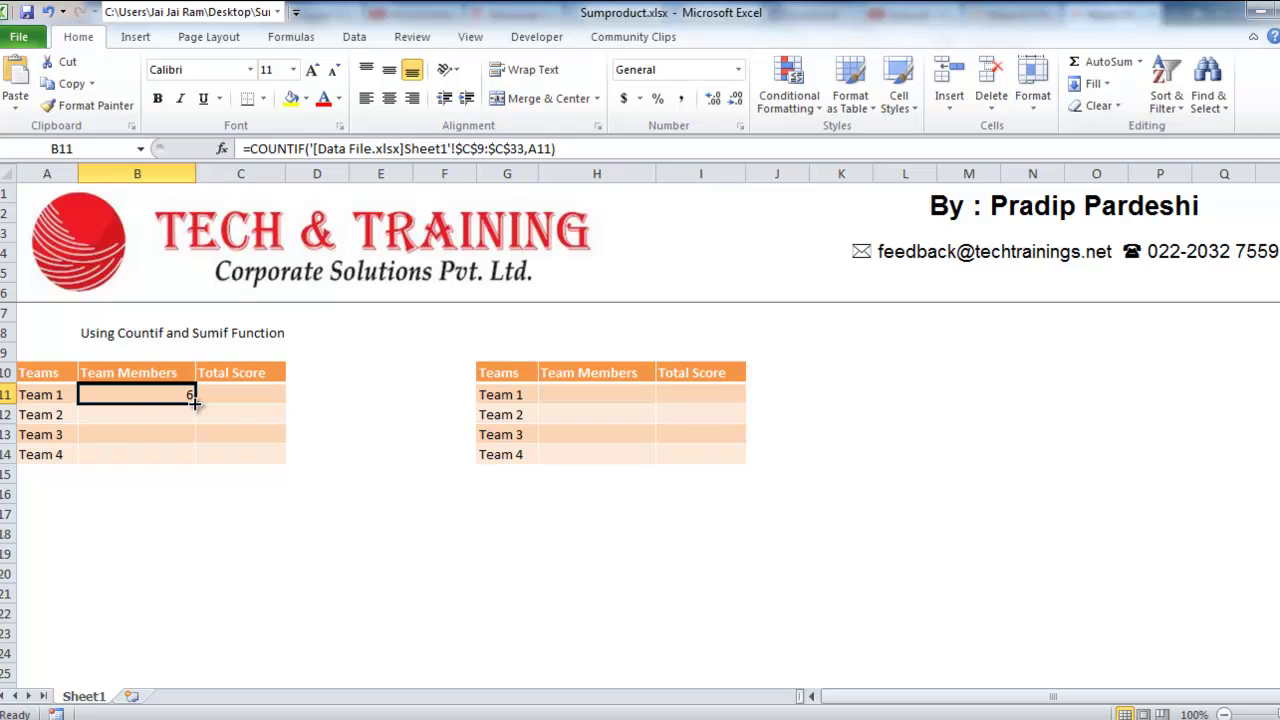
- Copy B11's COUNTIF formula down to B14 for Teams 2–4
drag(55, 414, 210, 412)
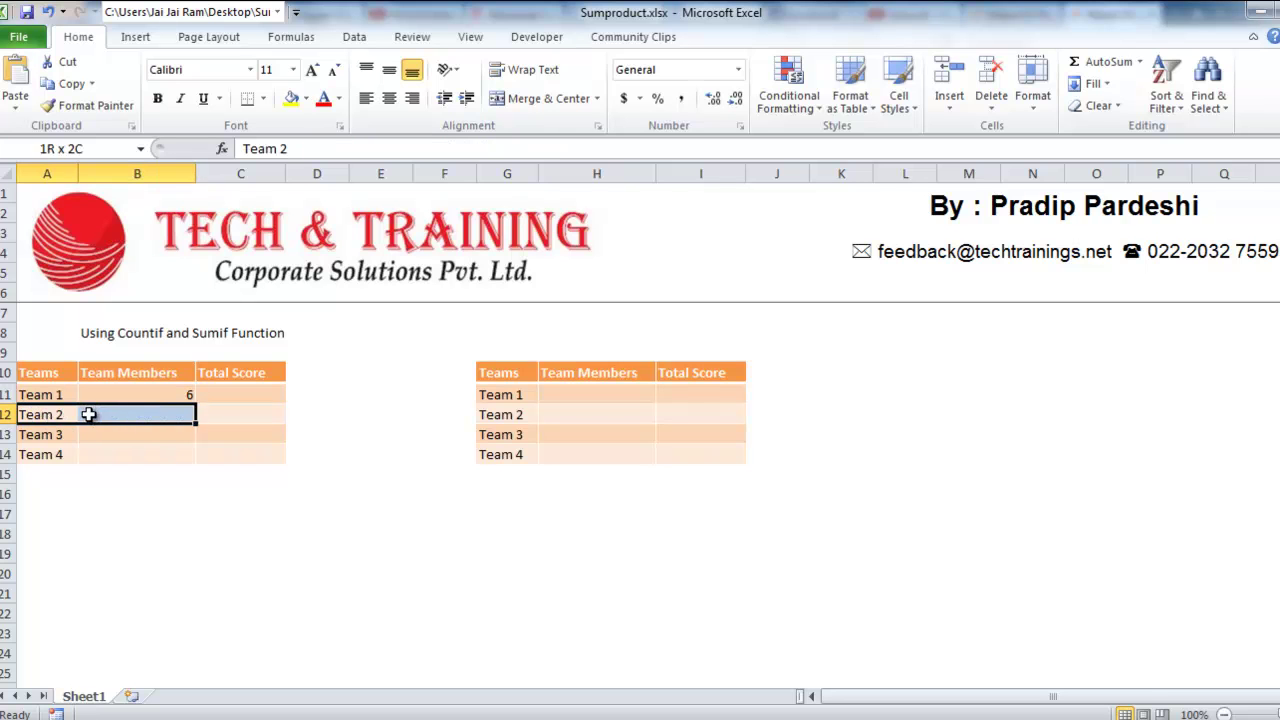
drag(60, 434, 240, 434)
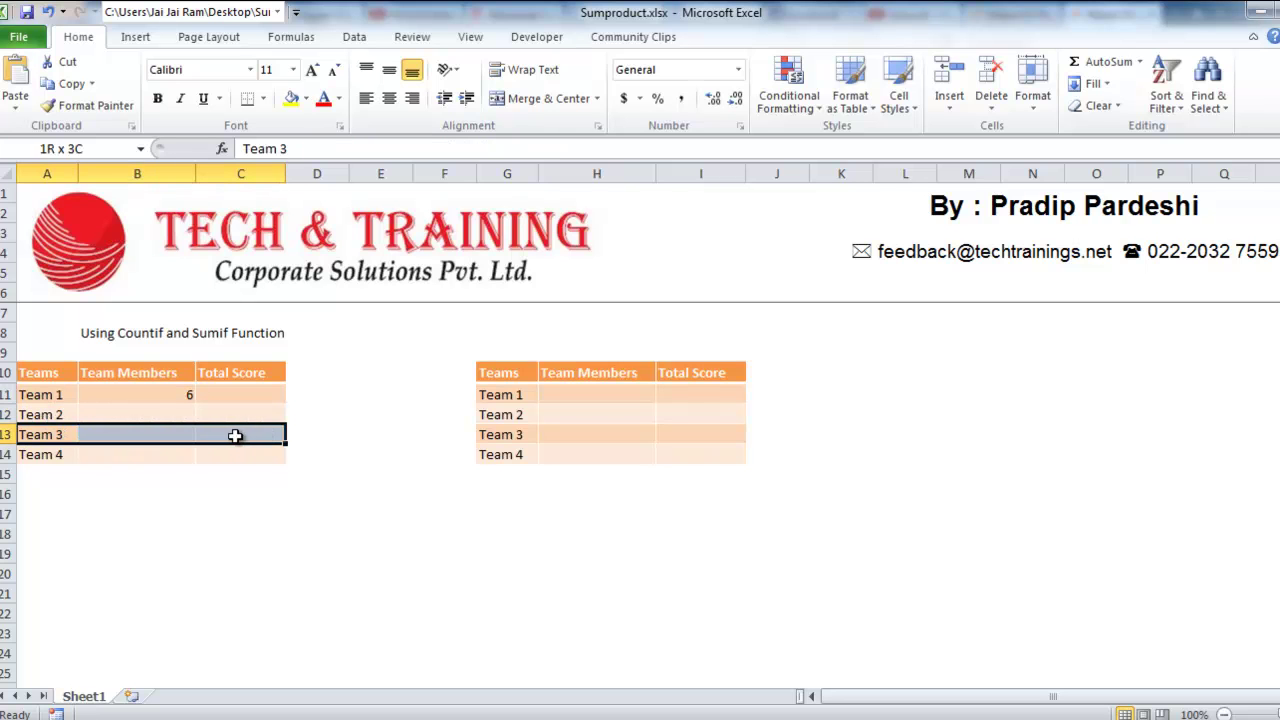
drag(46, 456, 217, 452)
click(176, 395)
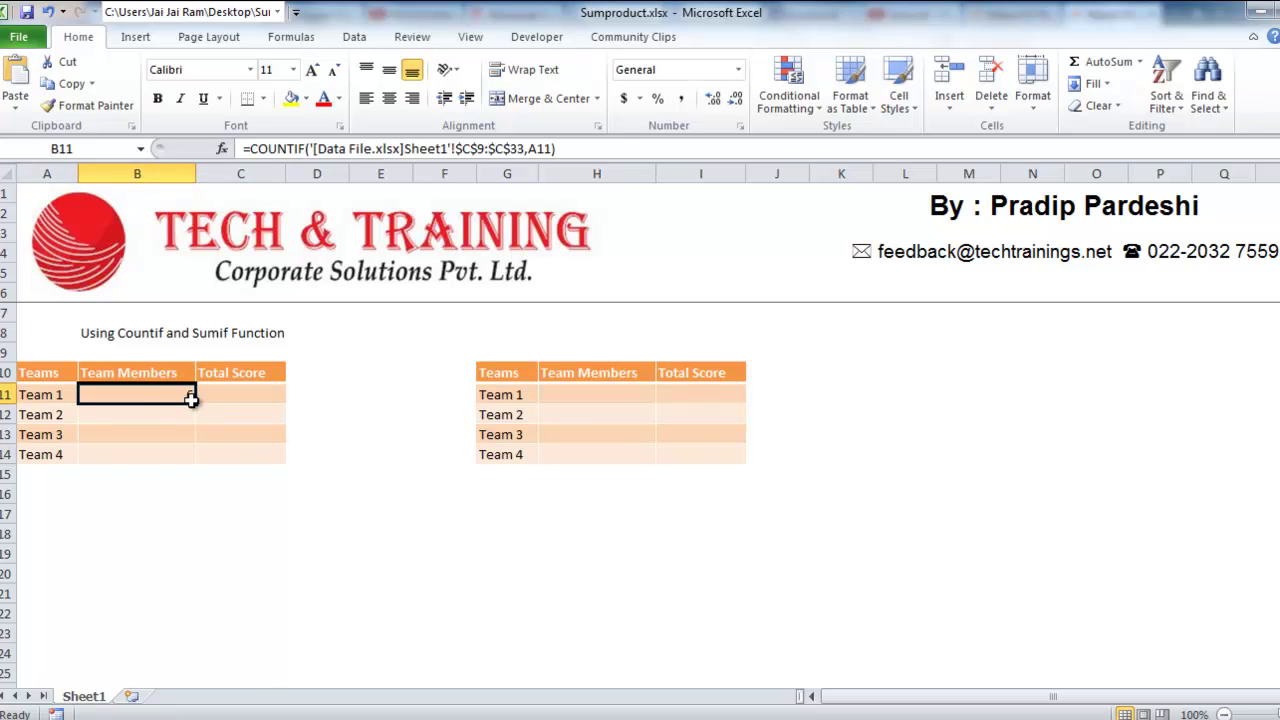
drag(196, 400, 196, 460)
- Apply Fill Without Formatting to keep the row banding, giving counts 6, 3, 6 and 10
click(223, 405)
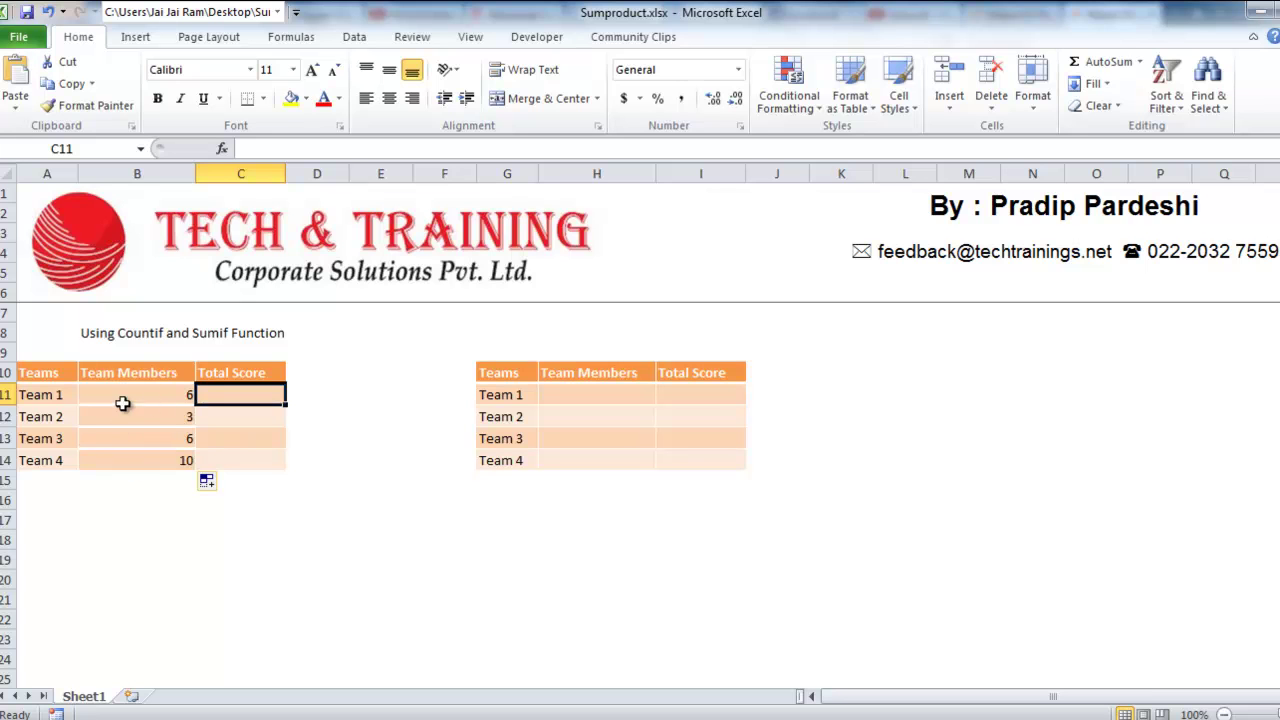
drag(28, 416, 227, 429)
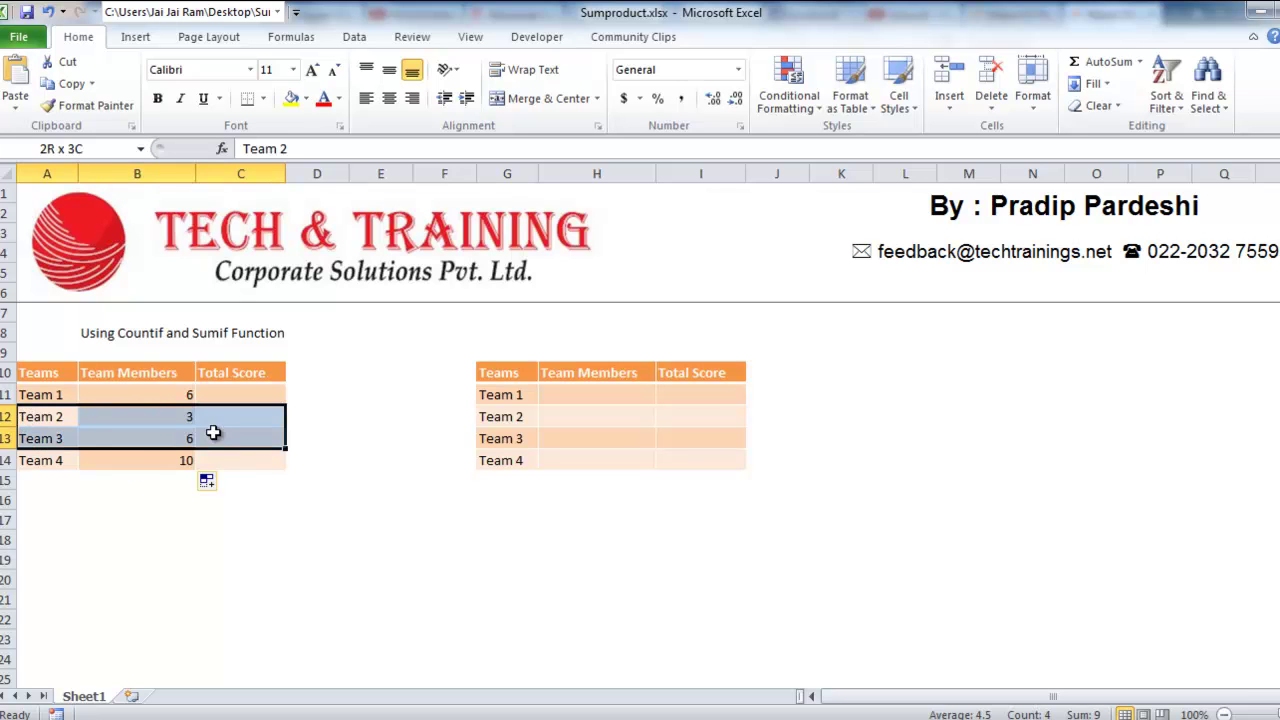
drag(177, 395, 168, 456)
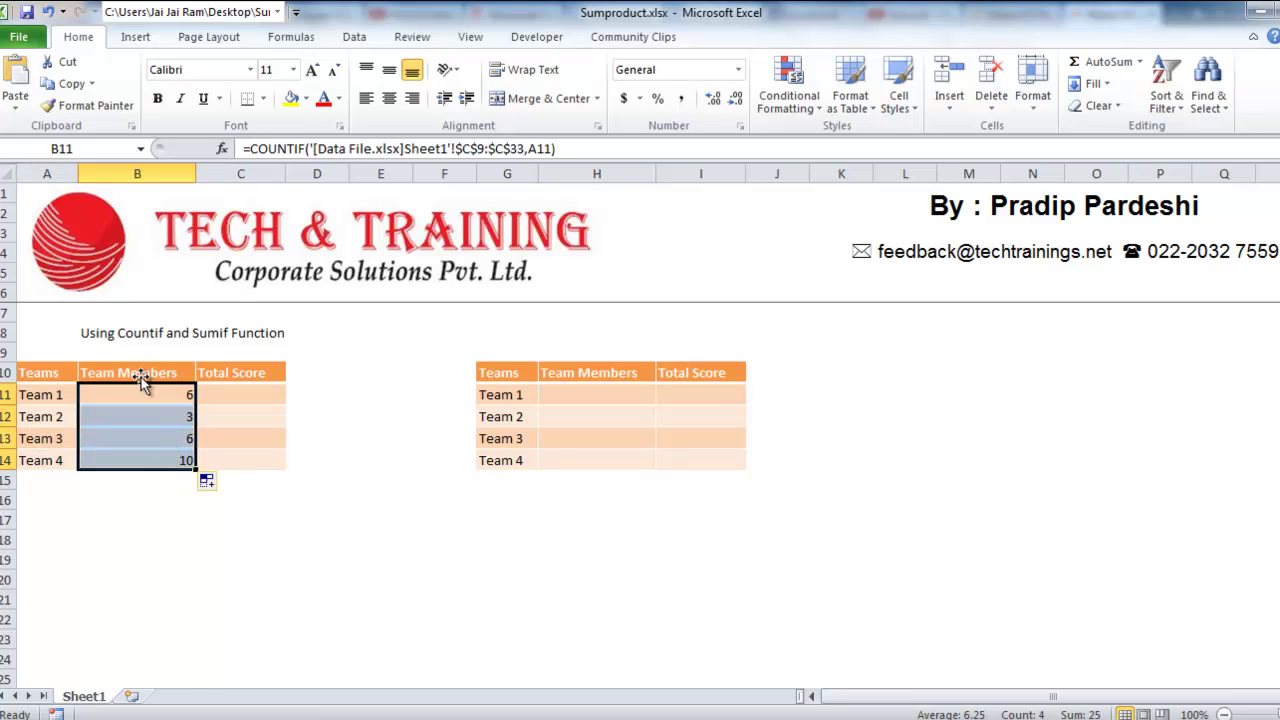
click(178, 460)
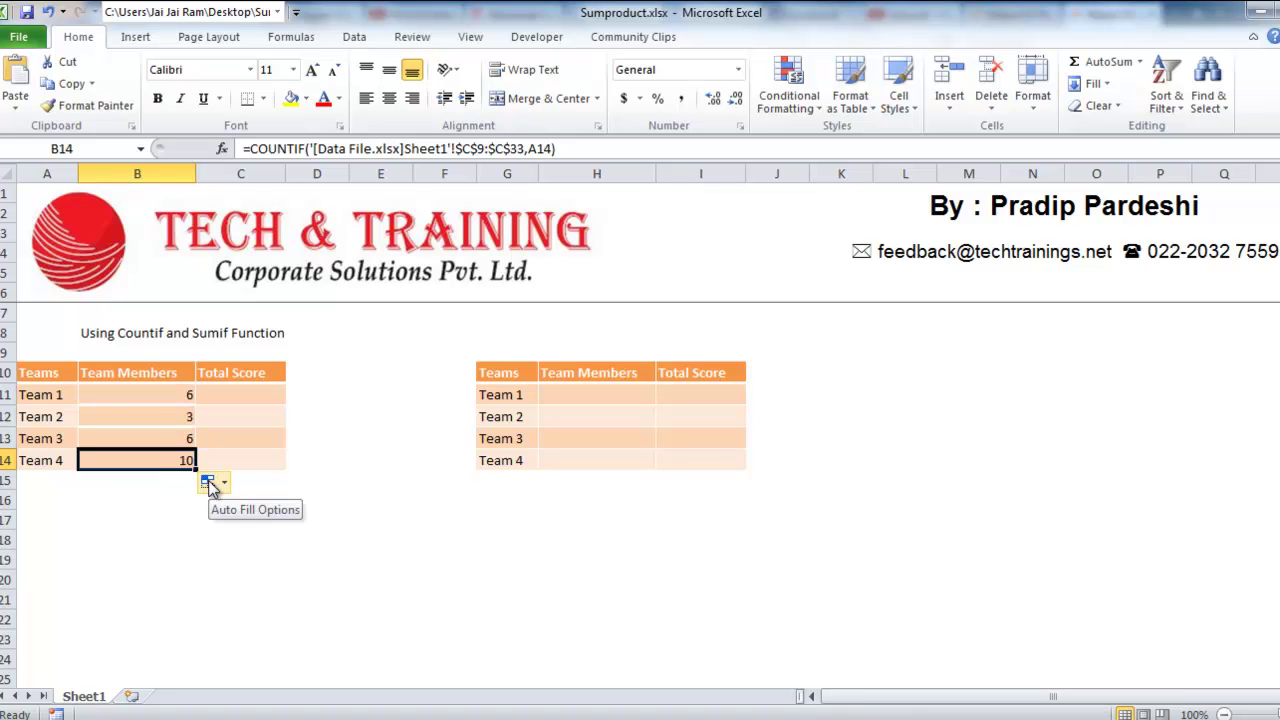
click(210, 485)
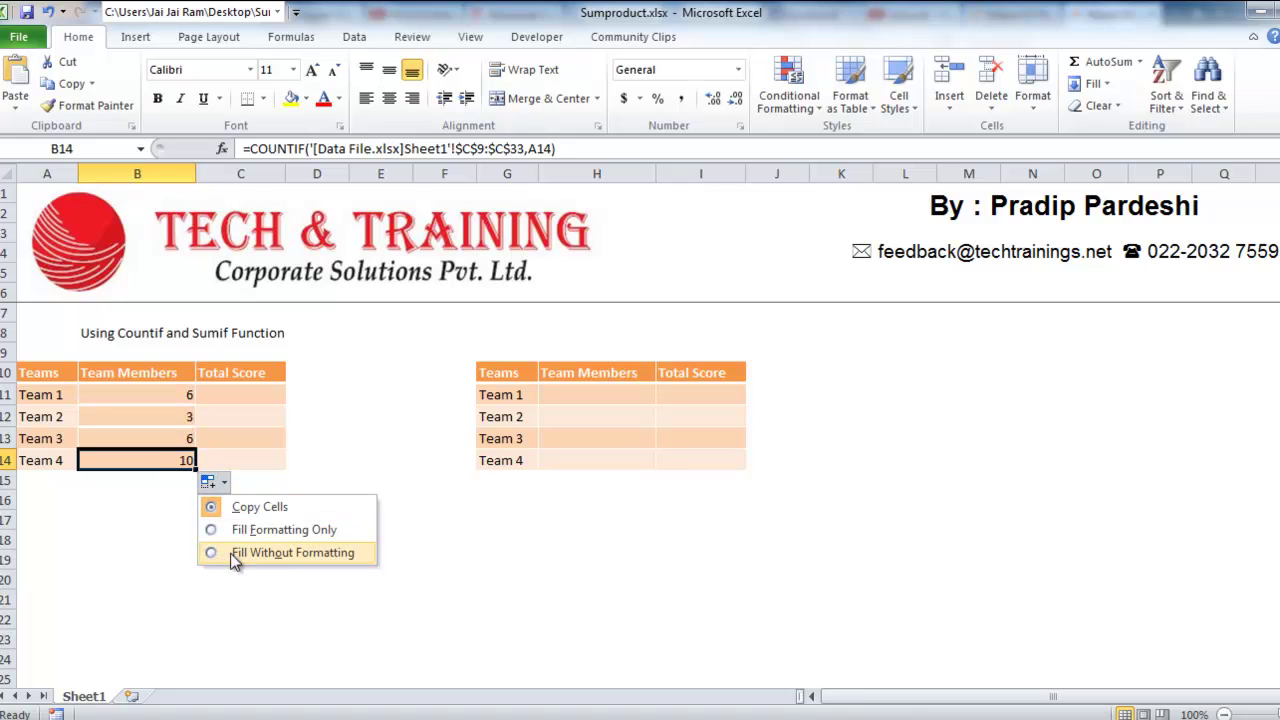
click(308, 553)
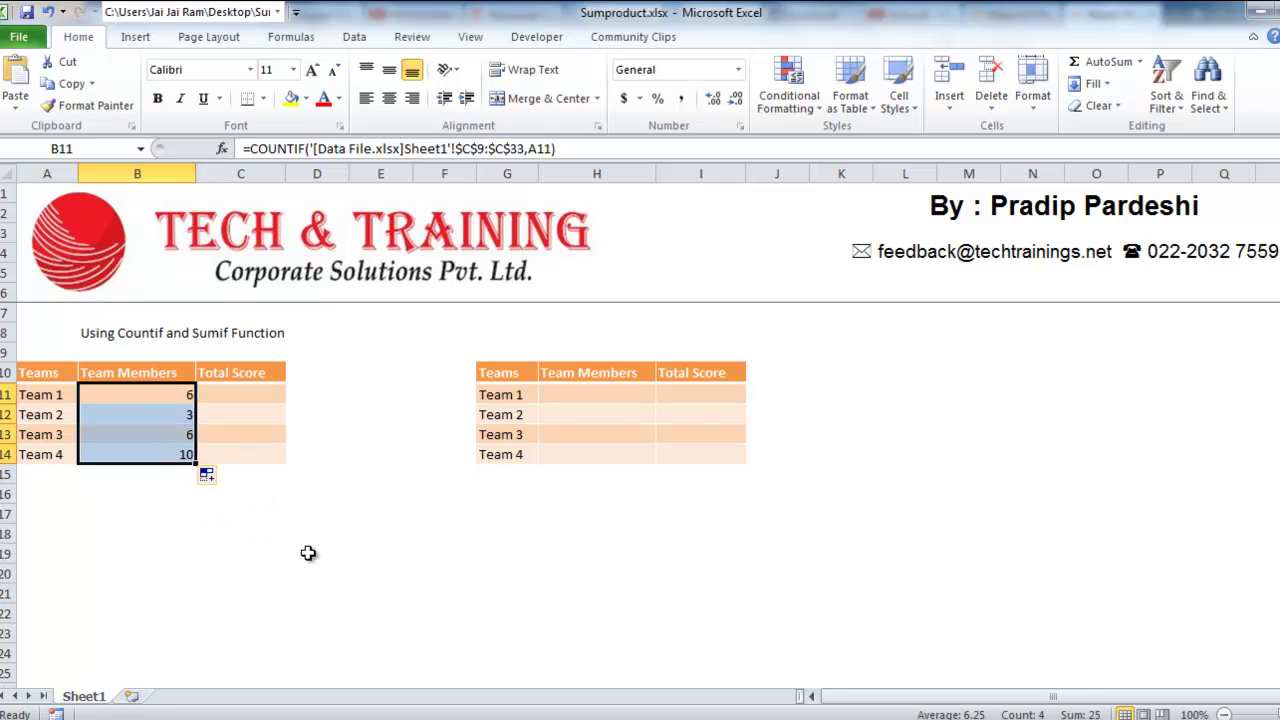
click(130, 413)
drag(45, 414, 250, 434)
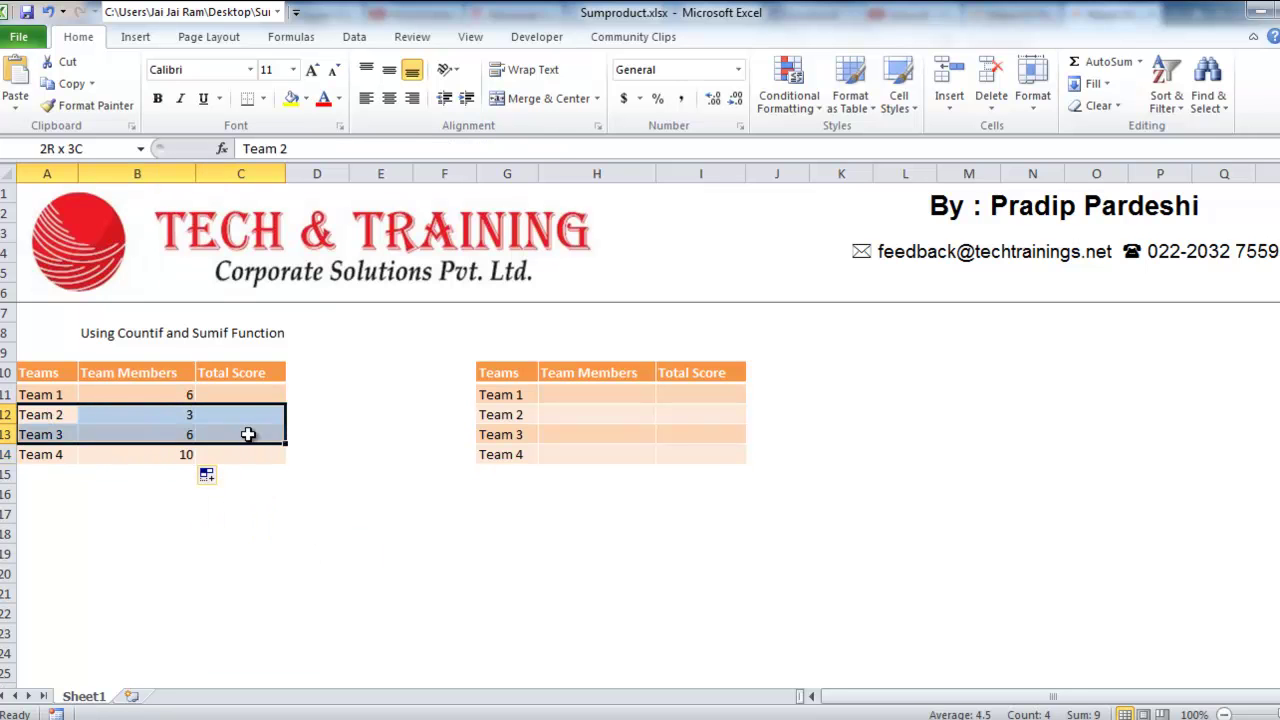
click(182, 400)
- Start a SUMIF in C11 with Data File's team range $C$9:$C$33 and criterion A11
click(224, 396)
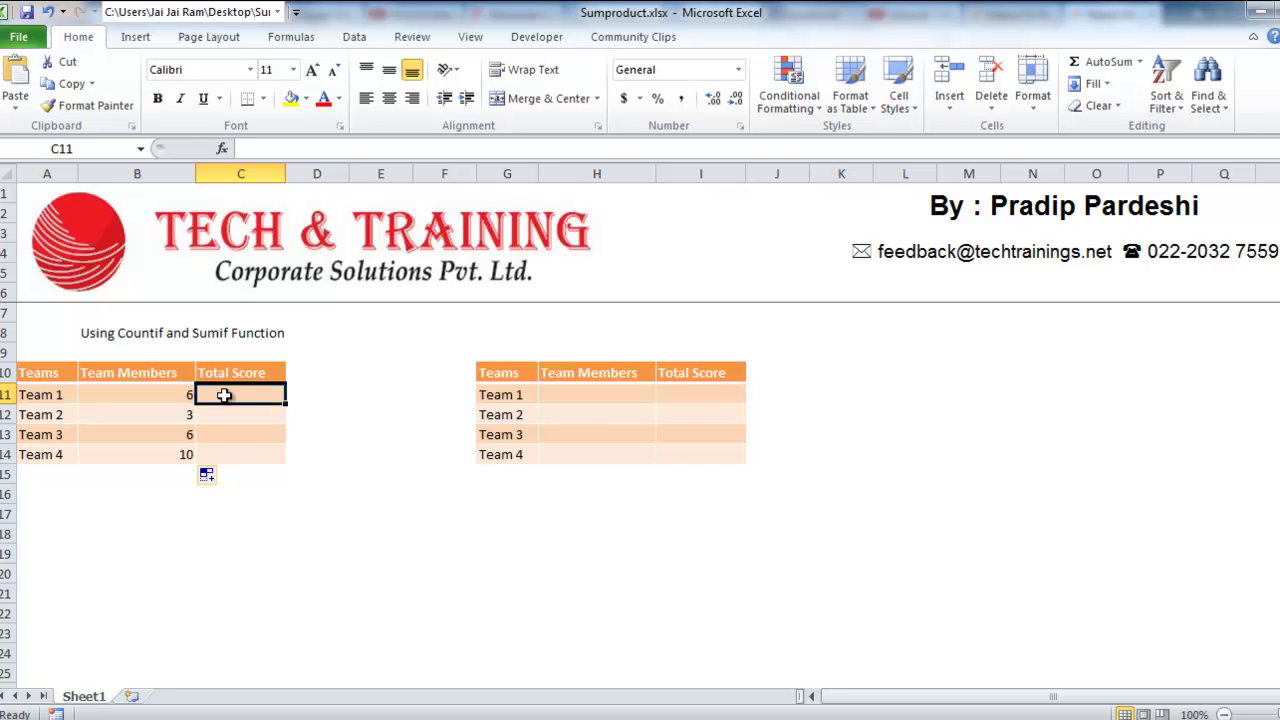
text(=)
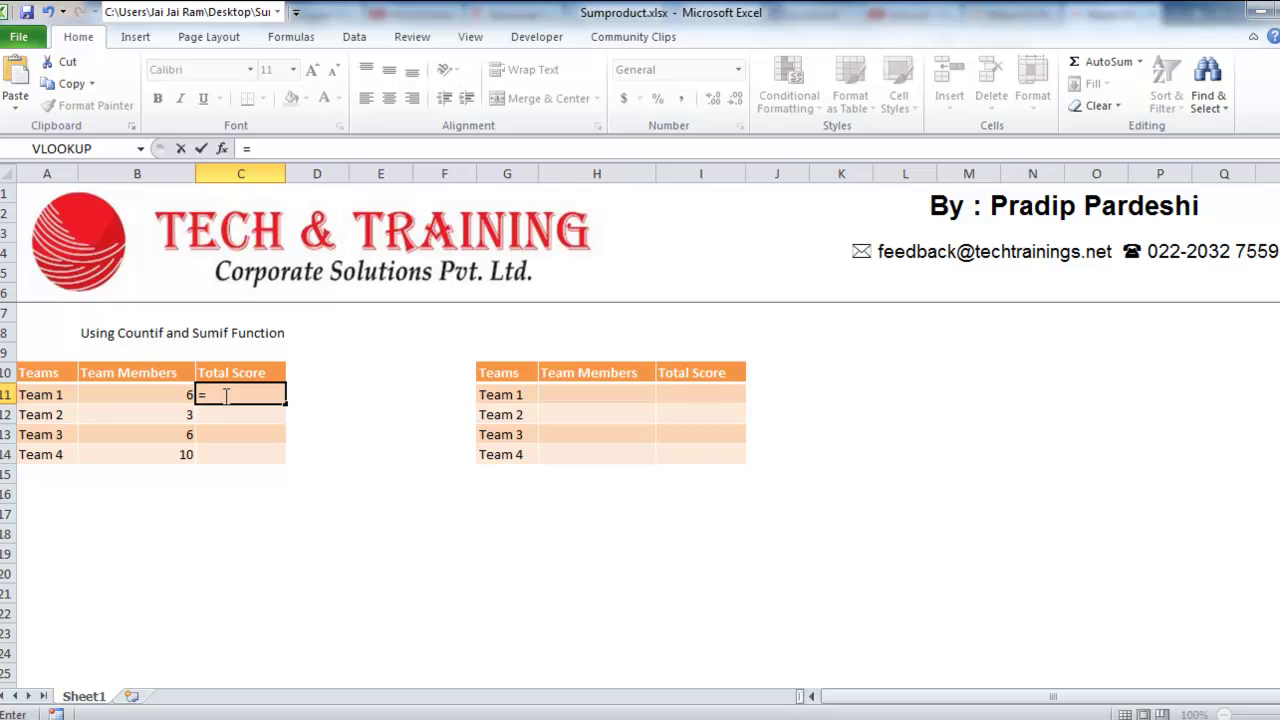
text(sumif)
key(Tab)
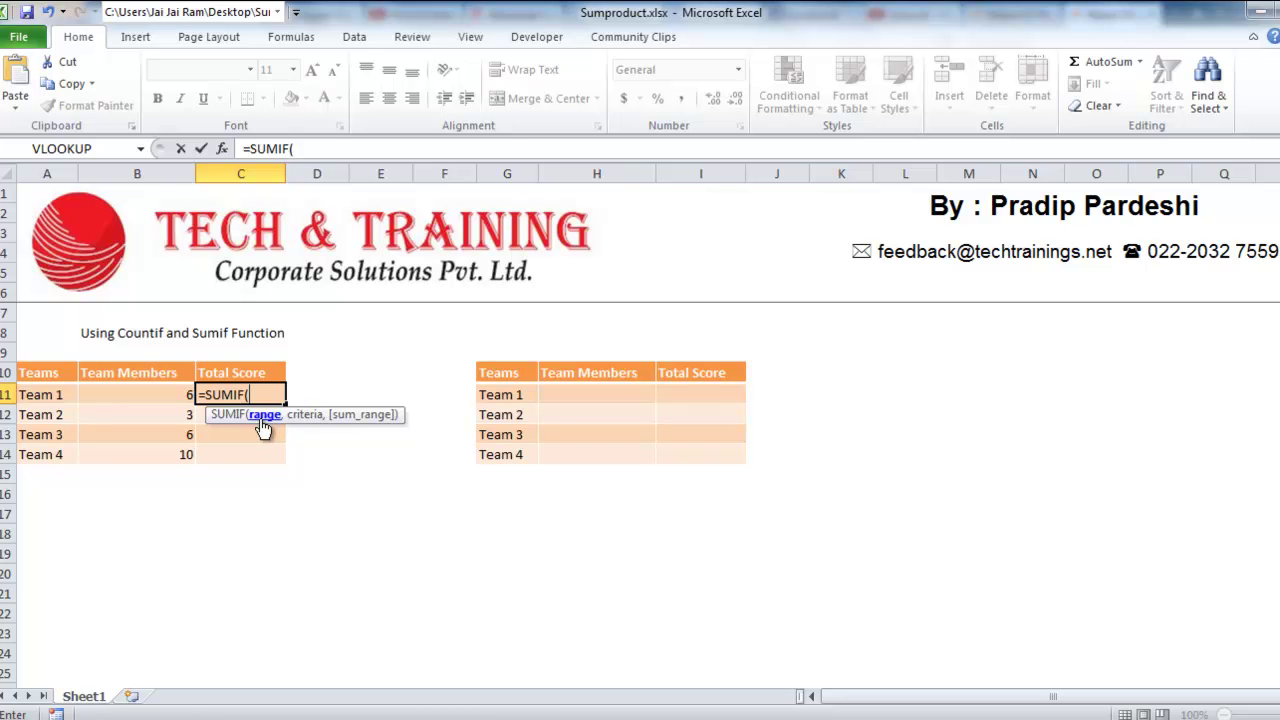
click(260, 715)
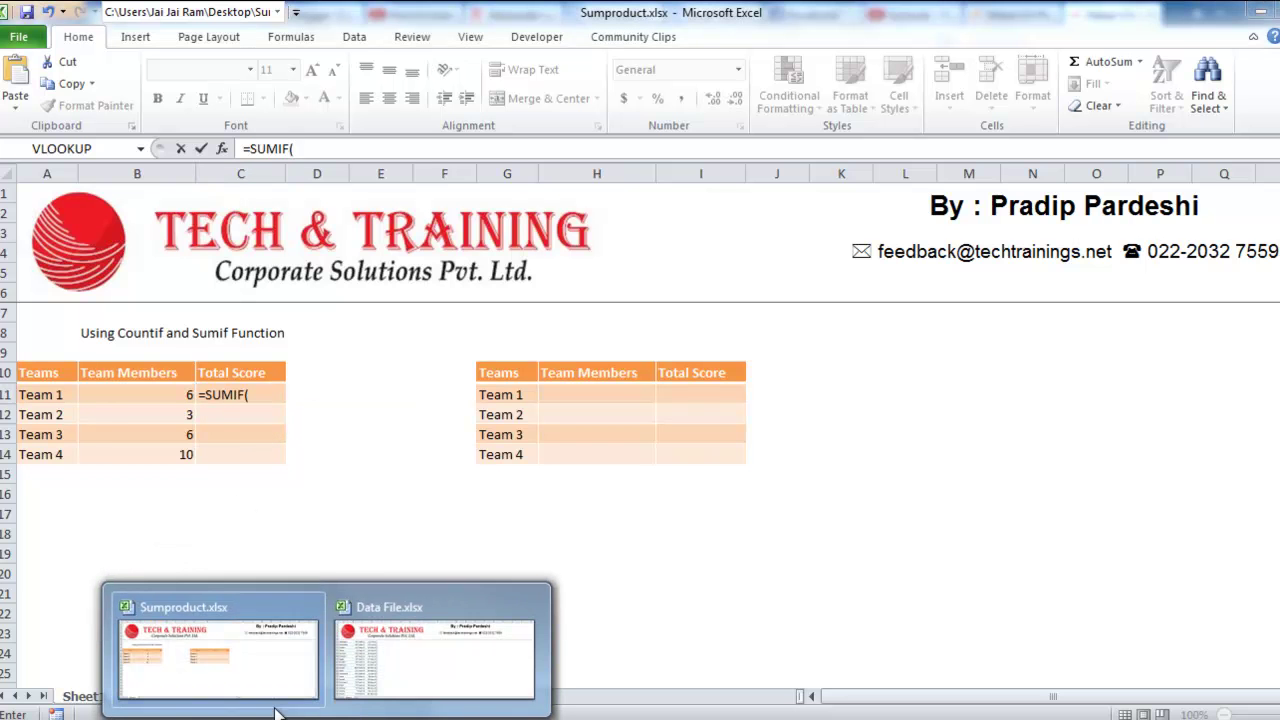
click(428, 674)
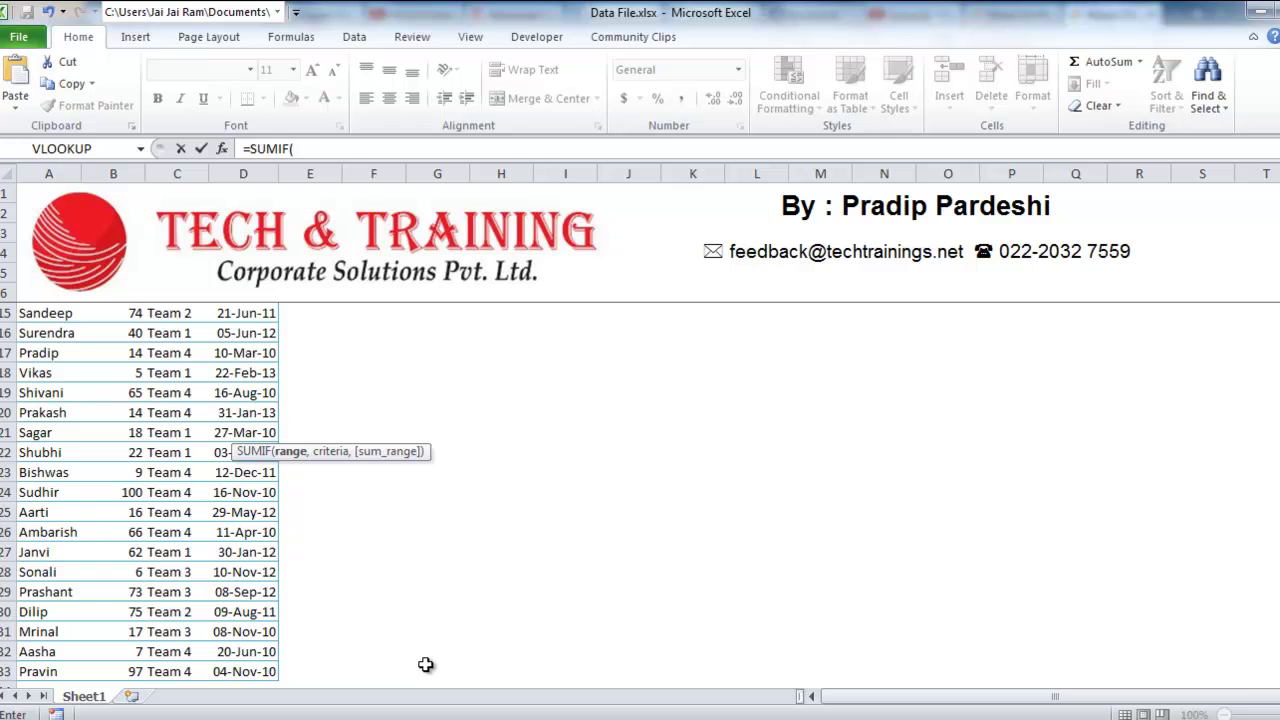
click(161, 352)
scroll(160, 340, up, 3)
click(163, 336)
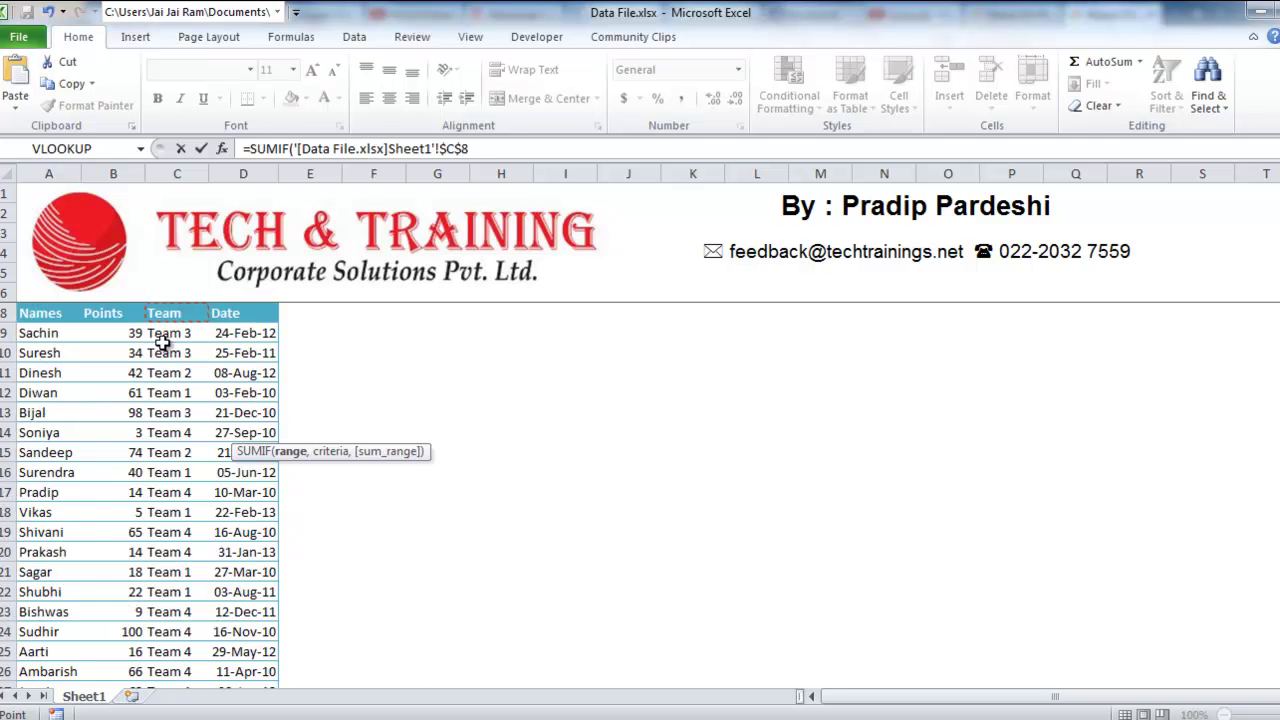
key(ctrl+shift+Down)
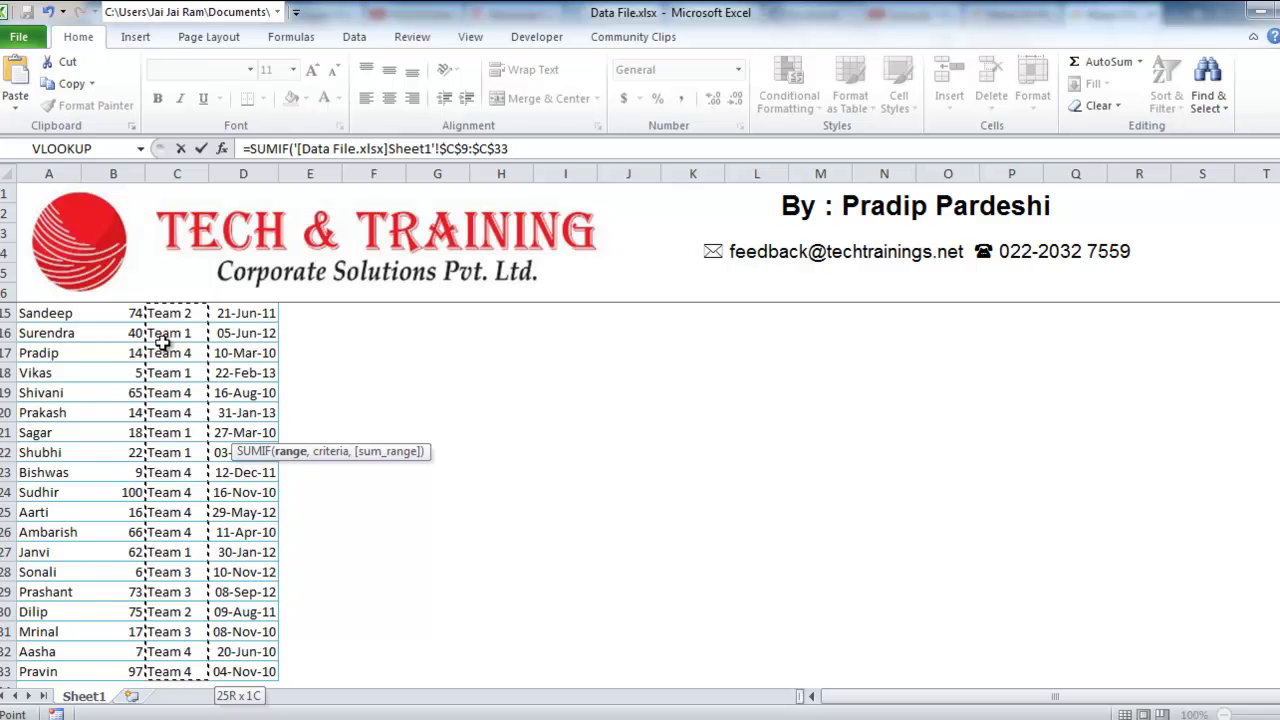
text(,)
key(ctrl+Tab)
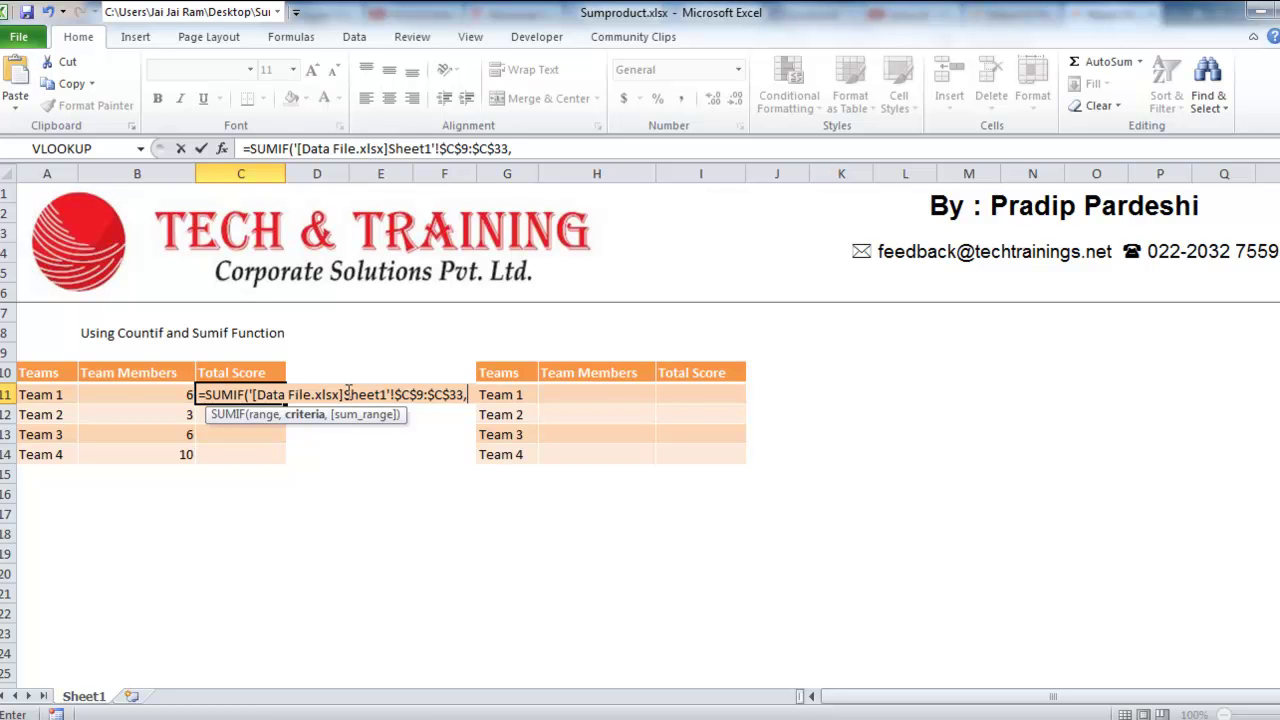
click(53, 395)
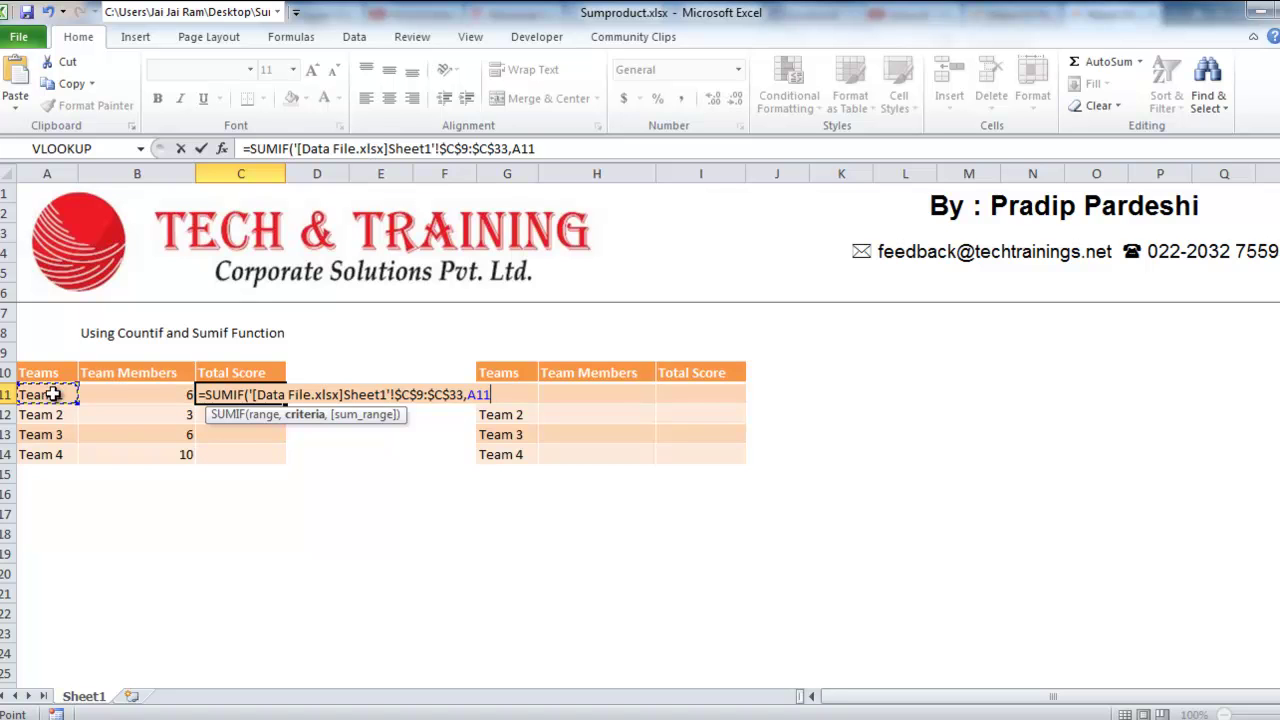
text(,)
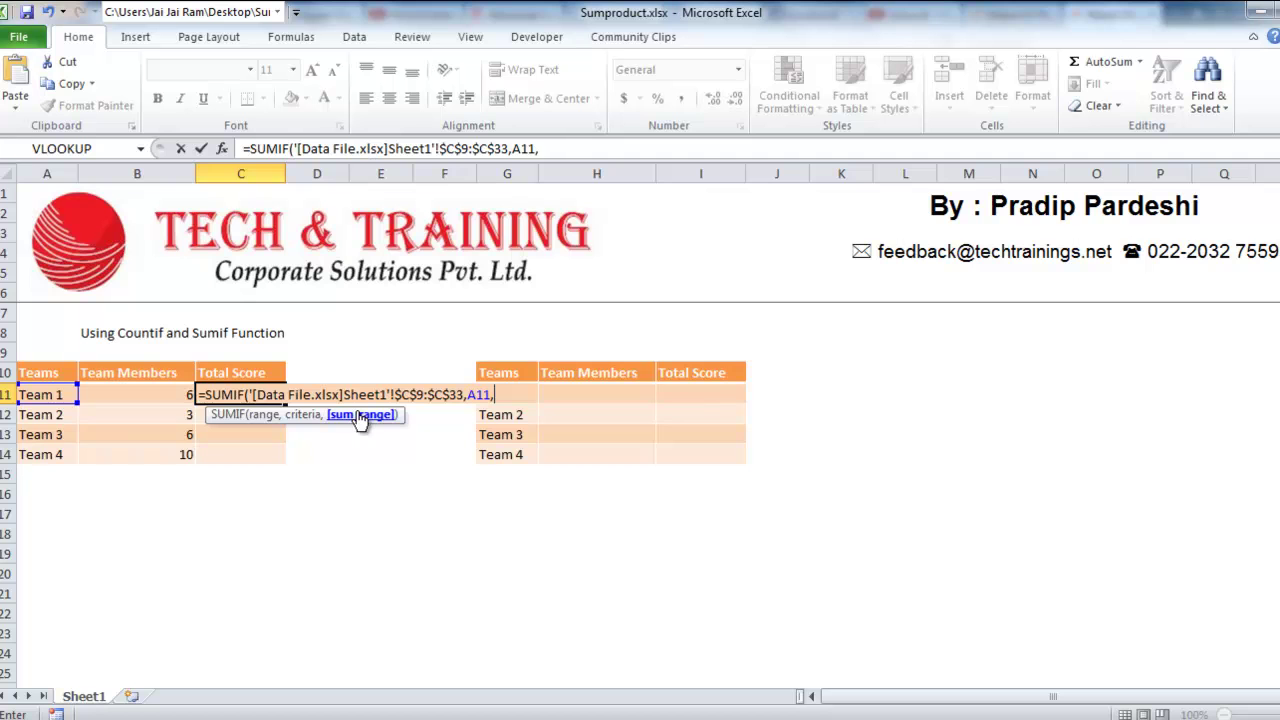
- Add Data File's points $B$9:$B$33 as the sum range and commit, giving 208
click(387, 712)
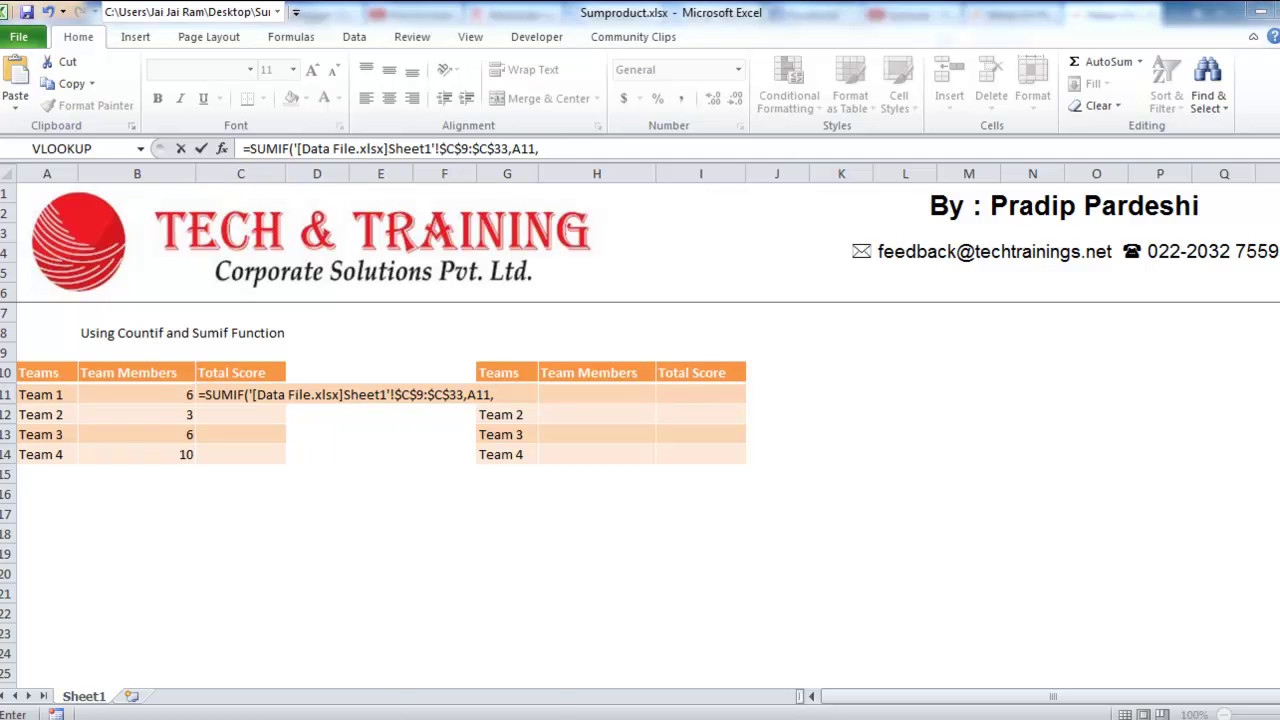
click(450, 658)
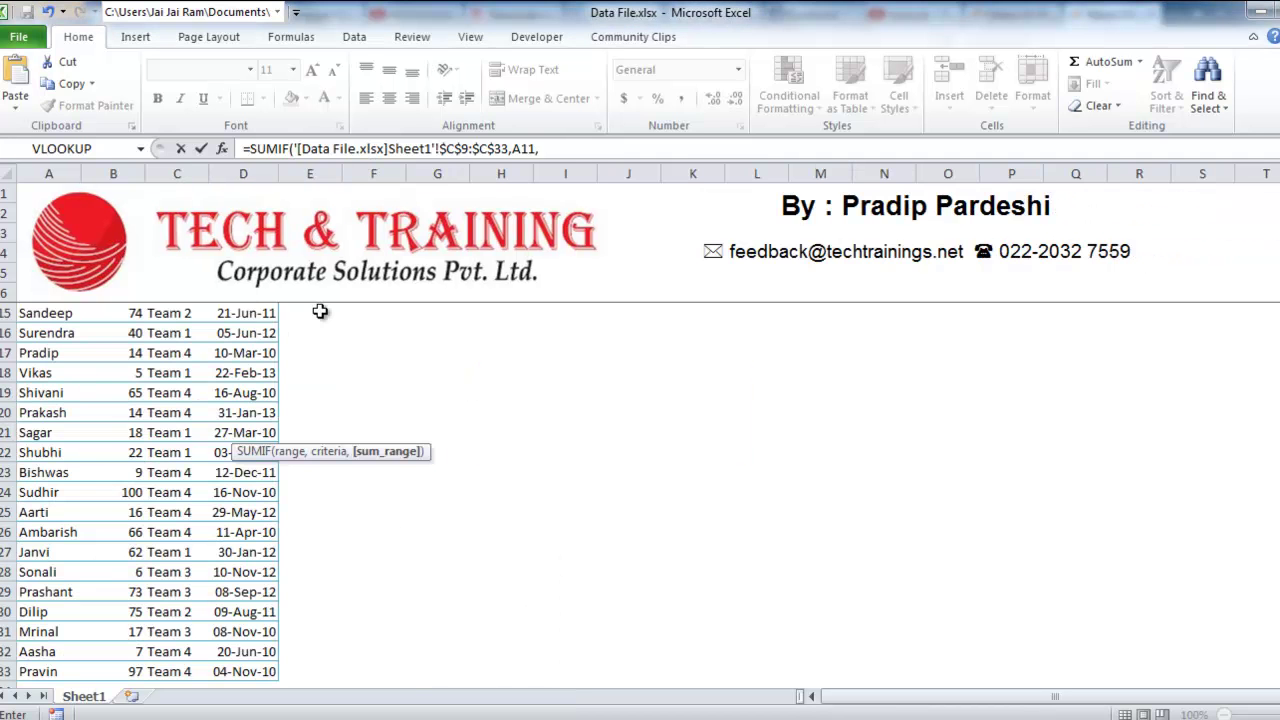
click(258, 333)
key(ctrl+Left)
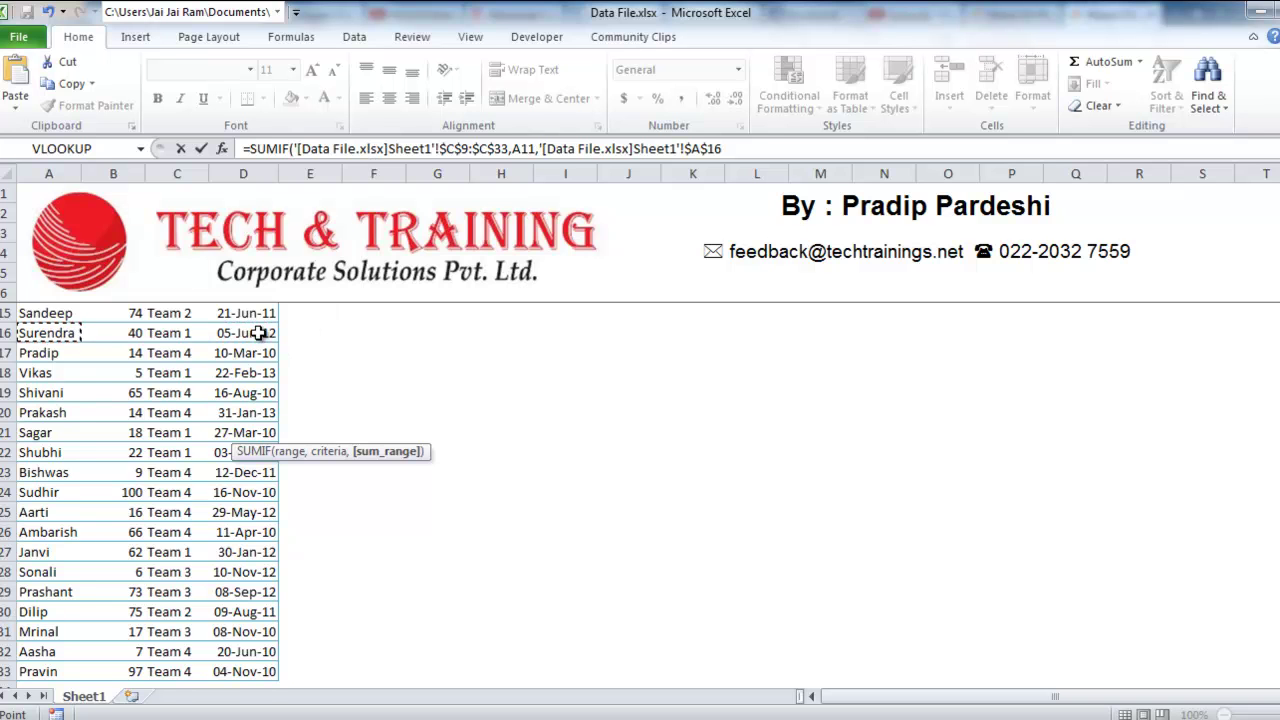
key(Right)
key(ctrl+Up)
key(Down)
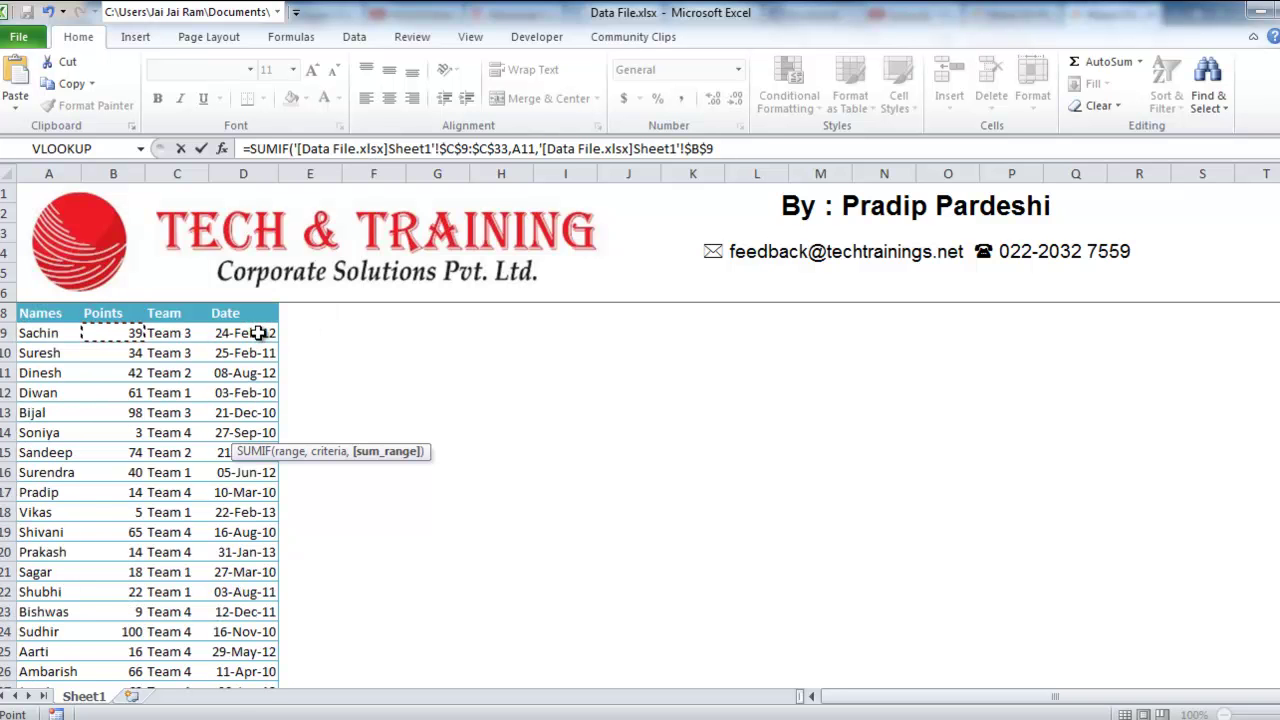
key(ctrl+shift+Down)
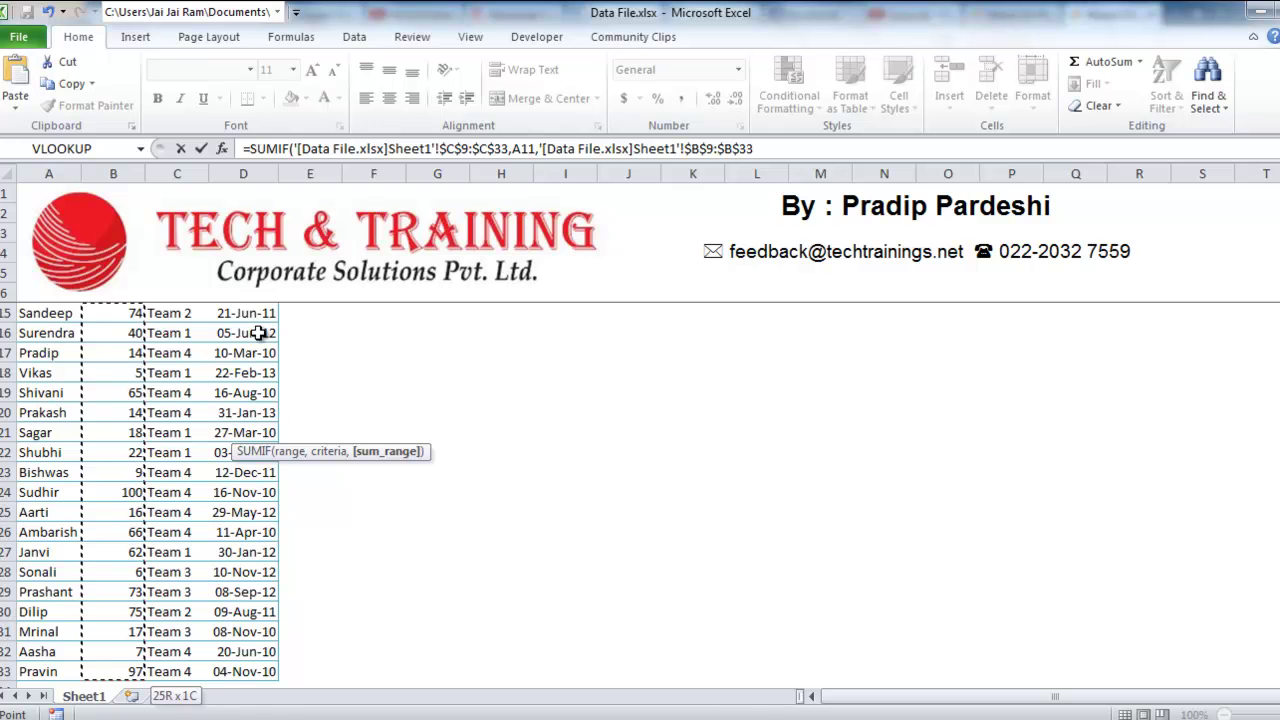
text())
key(Return)
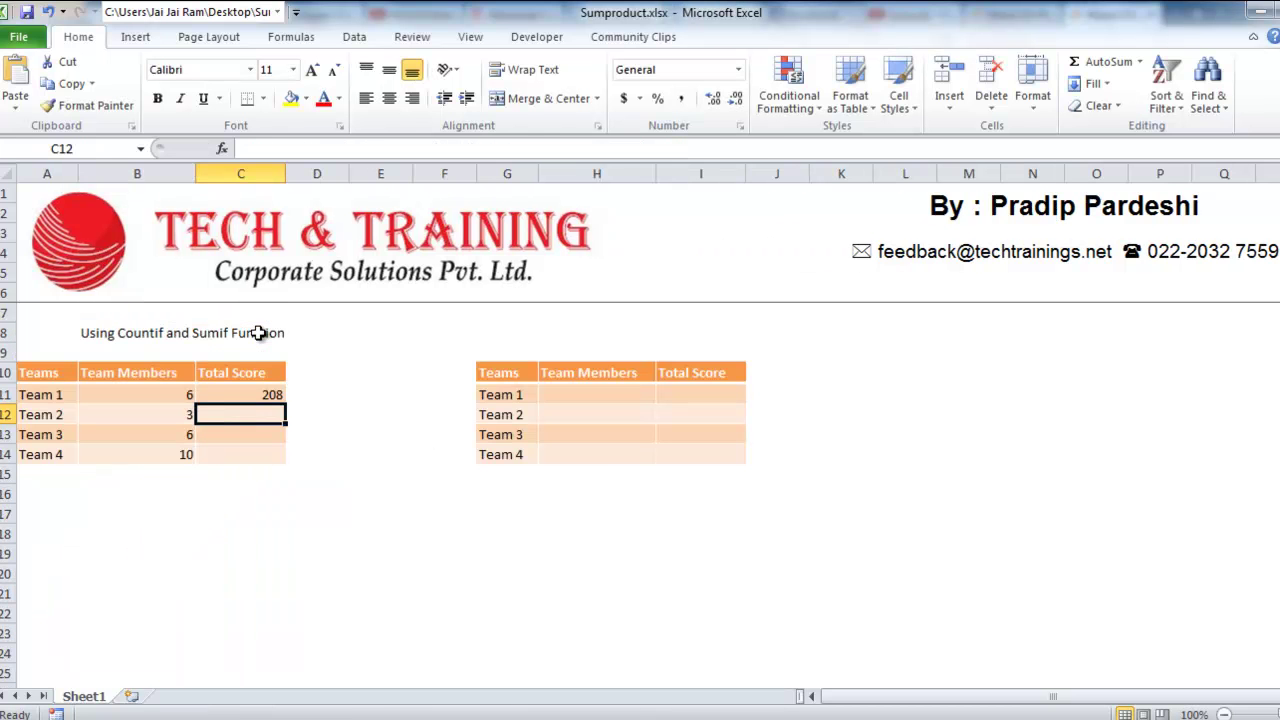
- Fill the SUMIF down to C14 without formatting, giving 191, 267 and 391
click(280, 396)
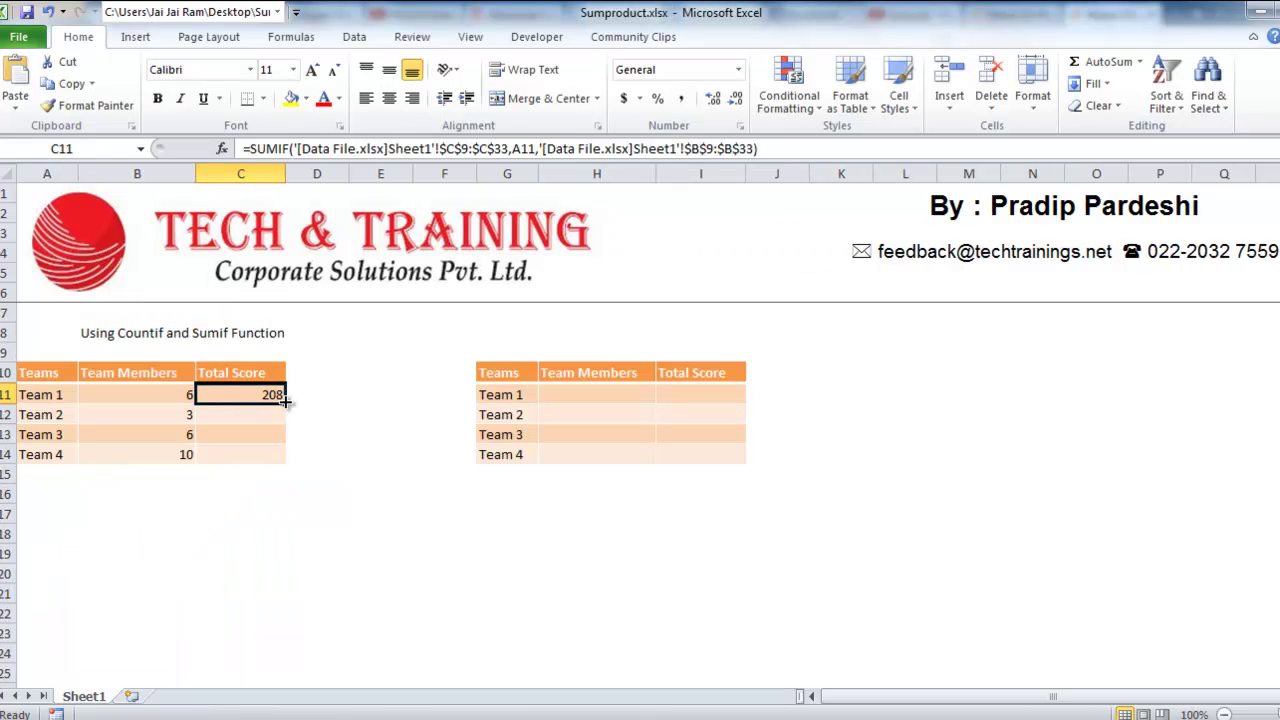
double_click(285, 403)
click(297, 481)
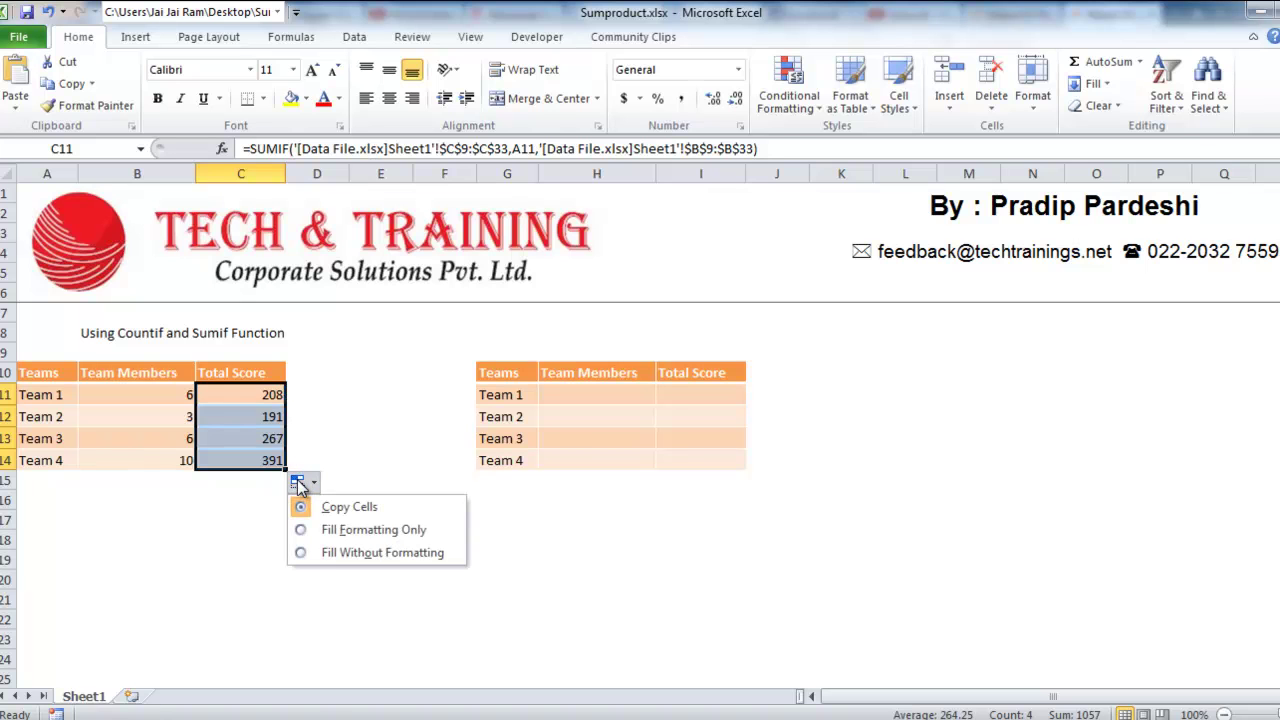
click(321, 551)
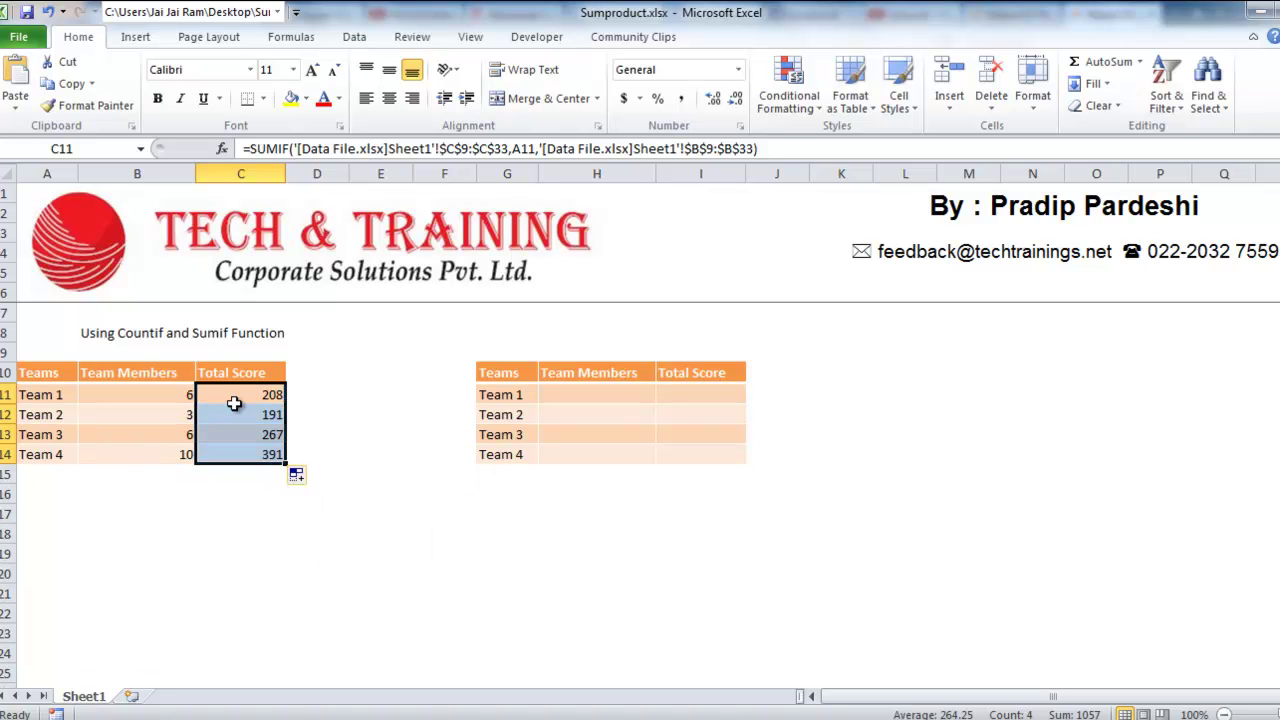
mouse_move(234, 400)
mouse_down()
mouse_move(257, 444)
mouse_move(238, 398)
mouse_up()
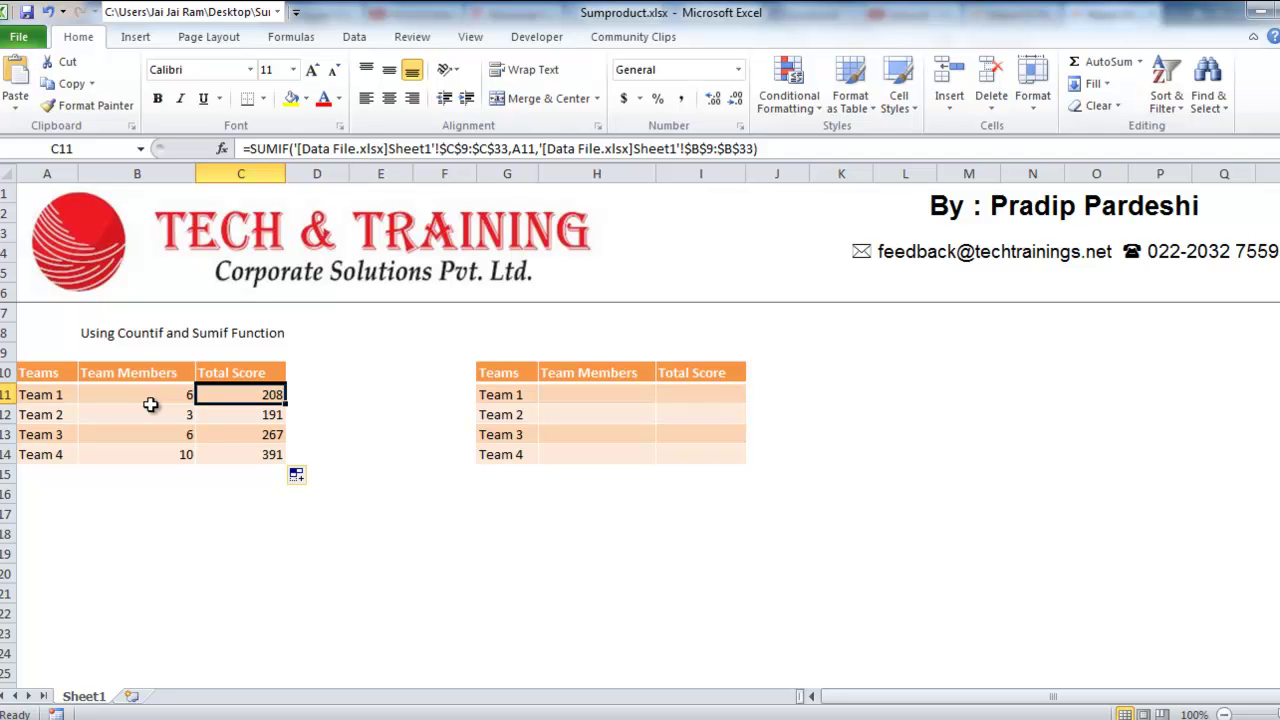
- Save Sumproduct.xlsx and close Data File.xlsx
click(26, 14)
click(1268, 10)
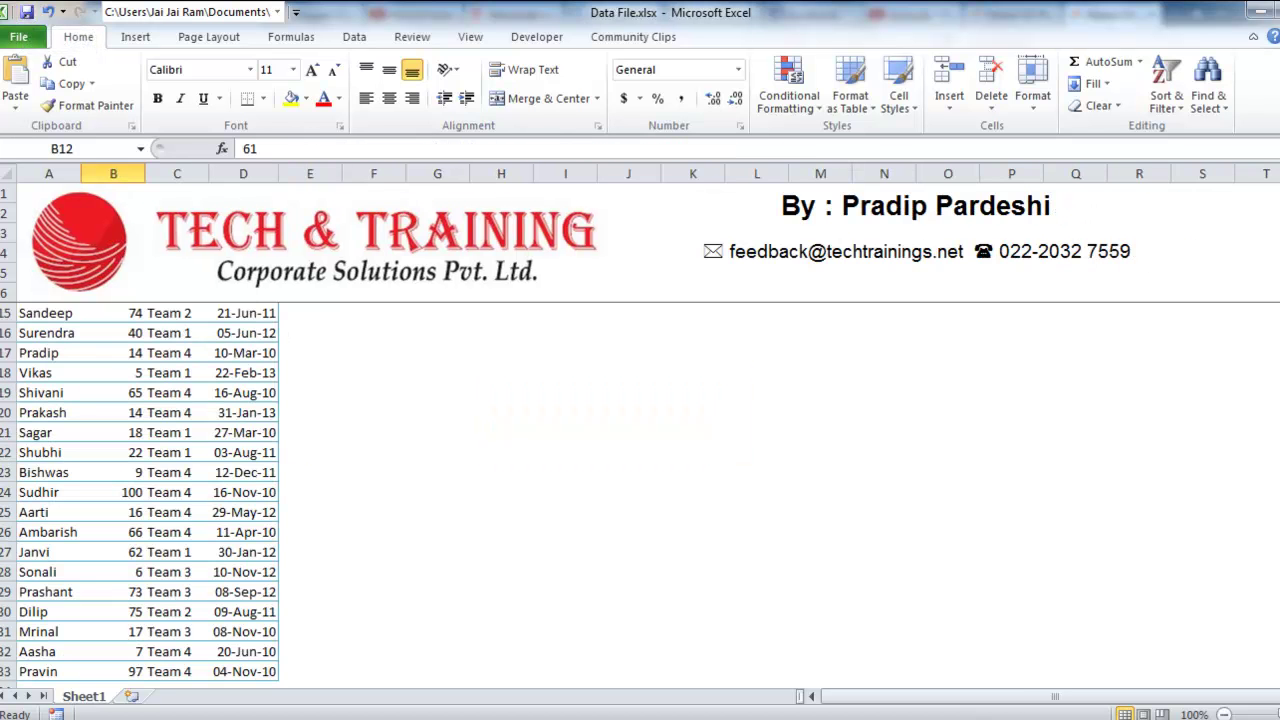
click(669, 409)
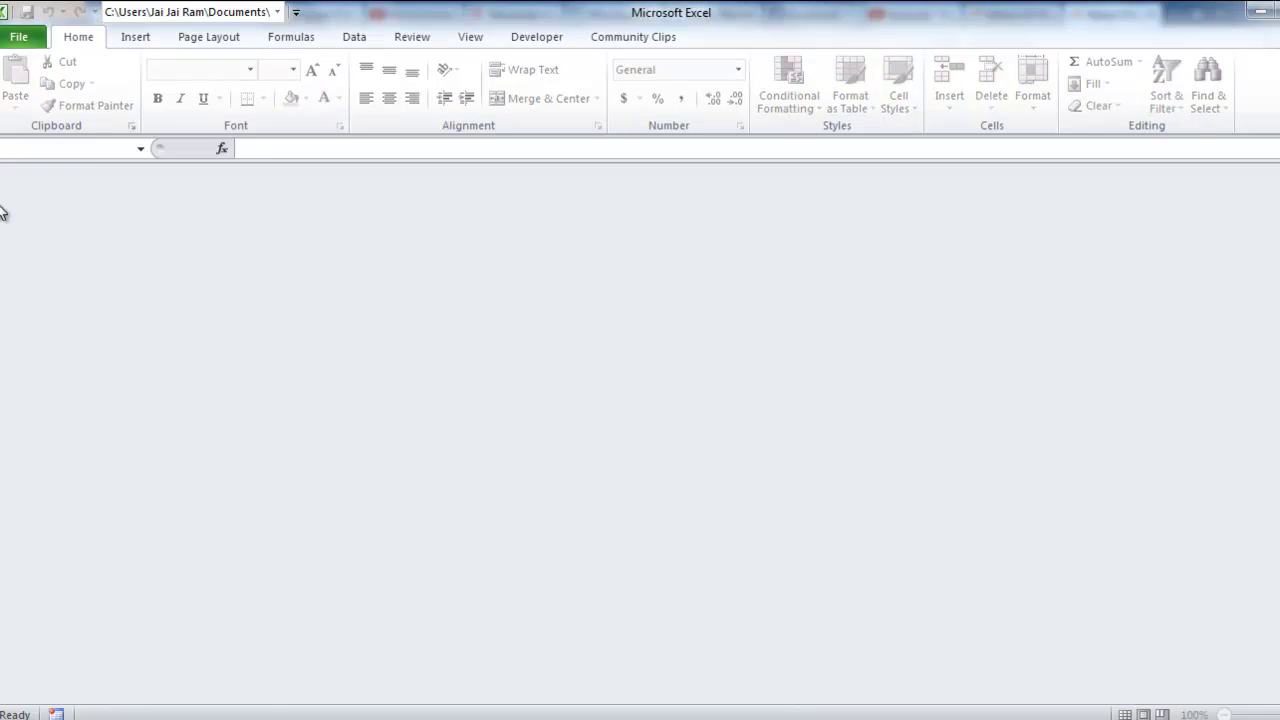
- Reopen Sumproduct.xlsx from Recent, update links, and select the #VALUE! cells B11:C14
click(17, 40)
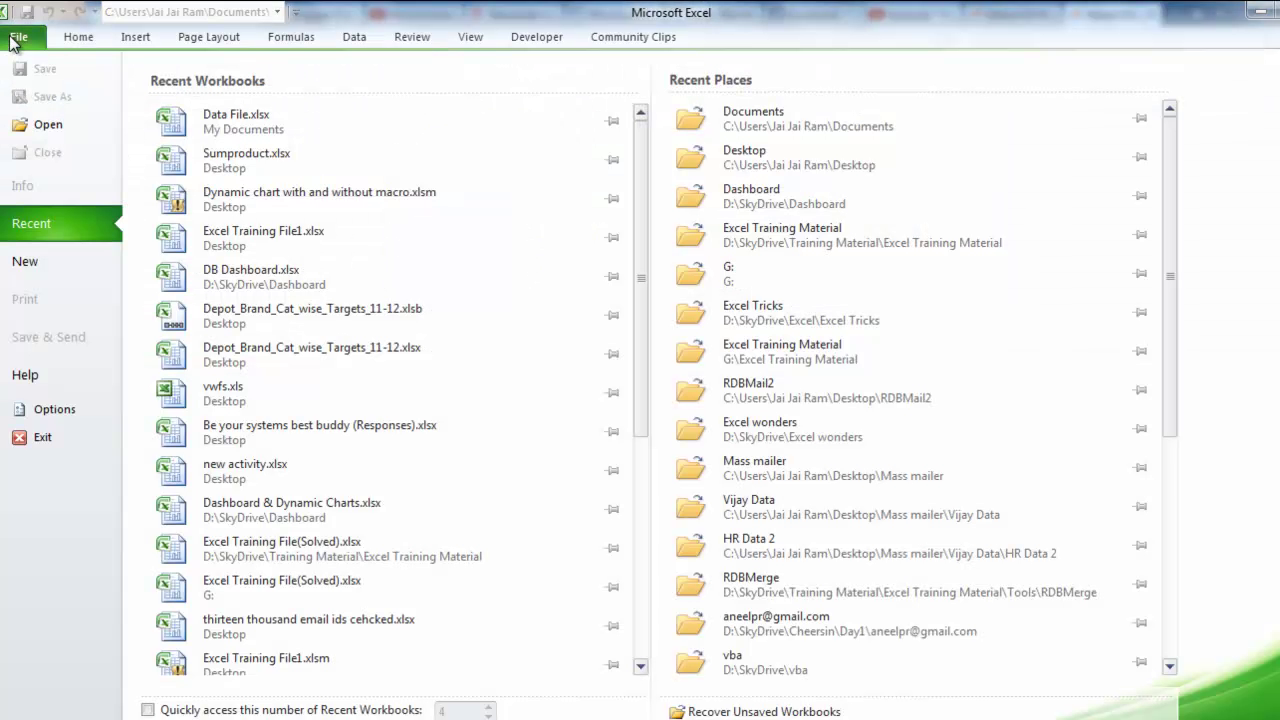
click(248, 167)
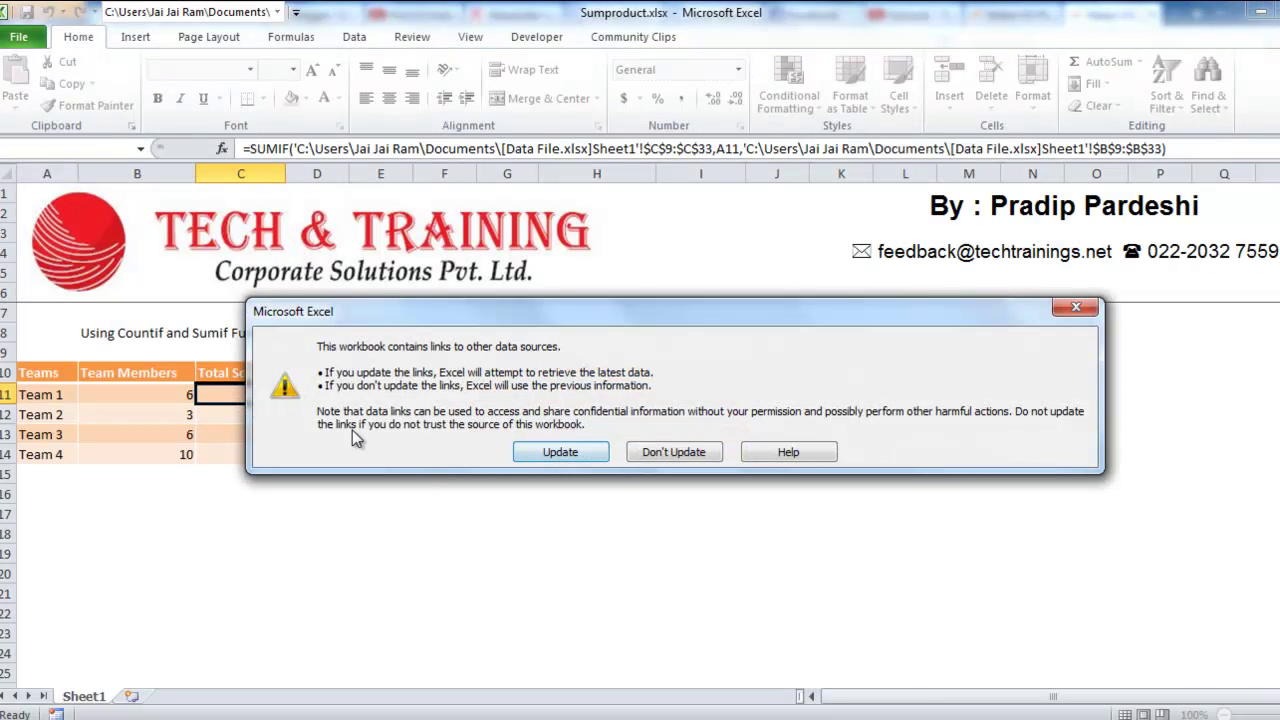
click(536, 455)
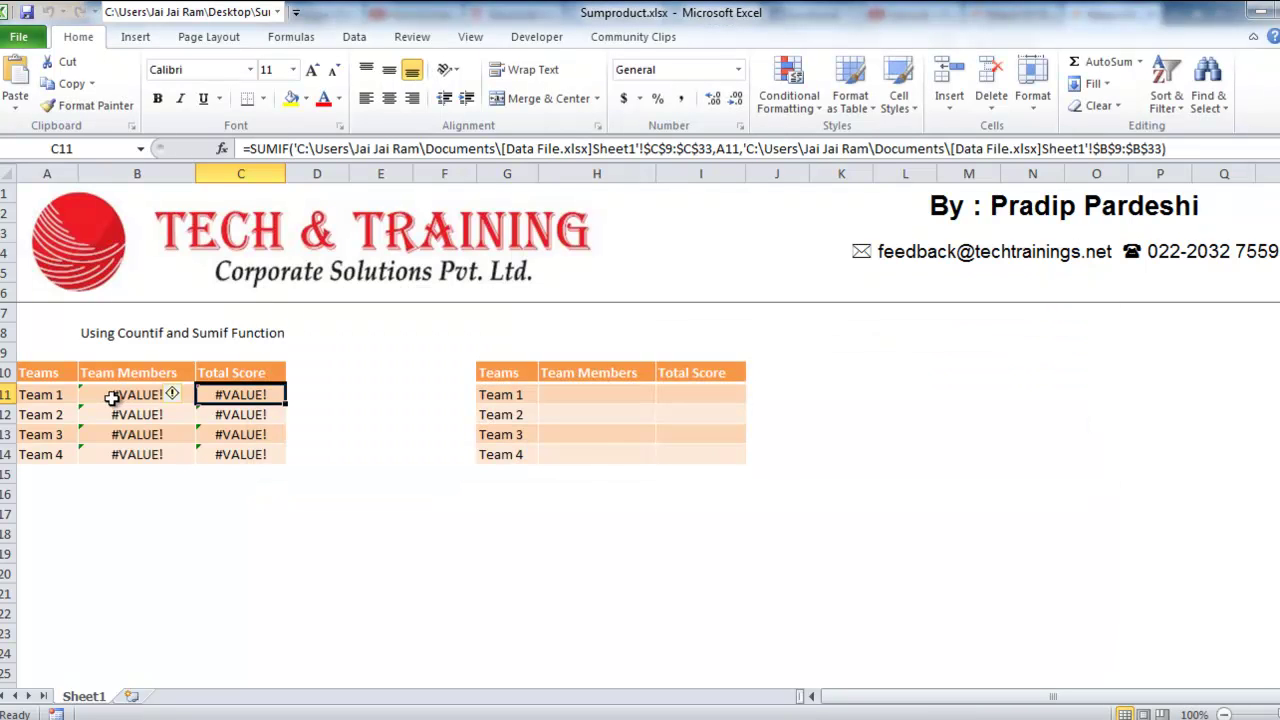
drag(112, 397, 241, 454)
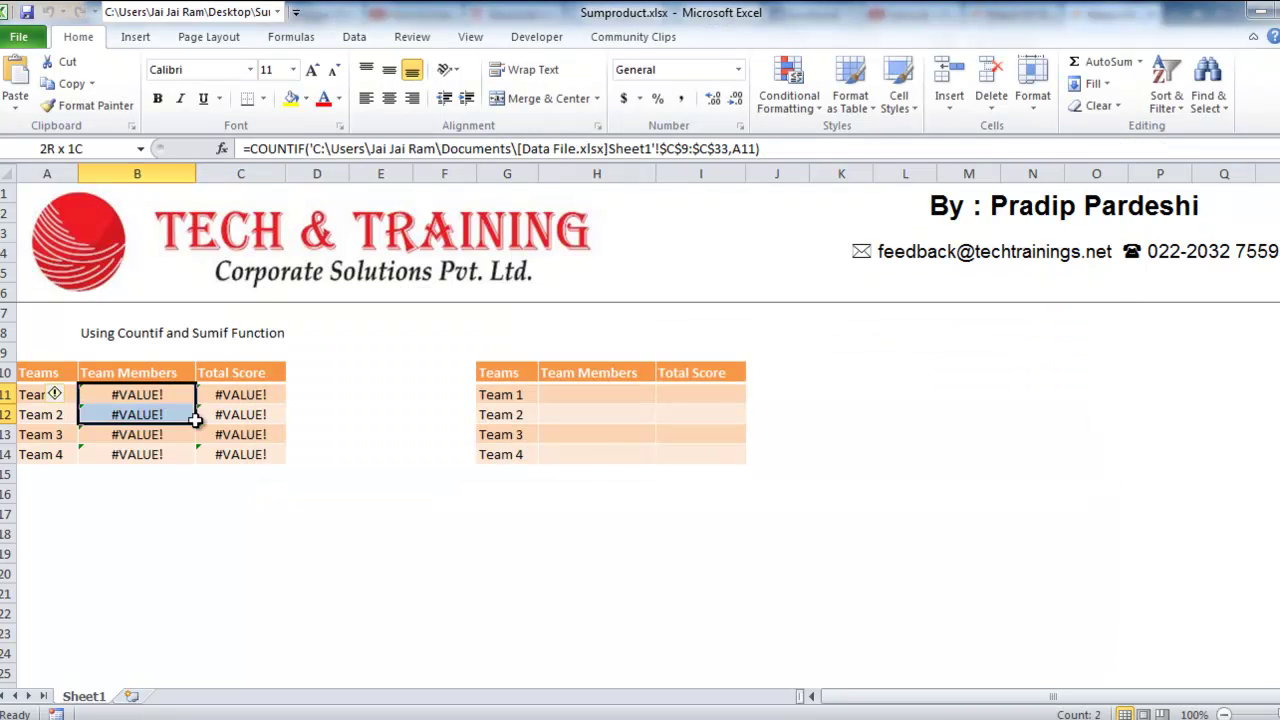
- Reopen Data File.xlsx from Recent and check that B11:C14 shows counts 6, 3, 6, 10 again
click(241, 454)
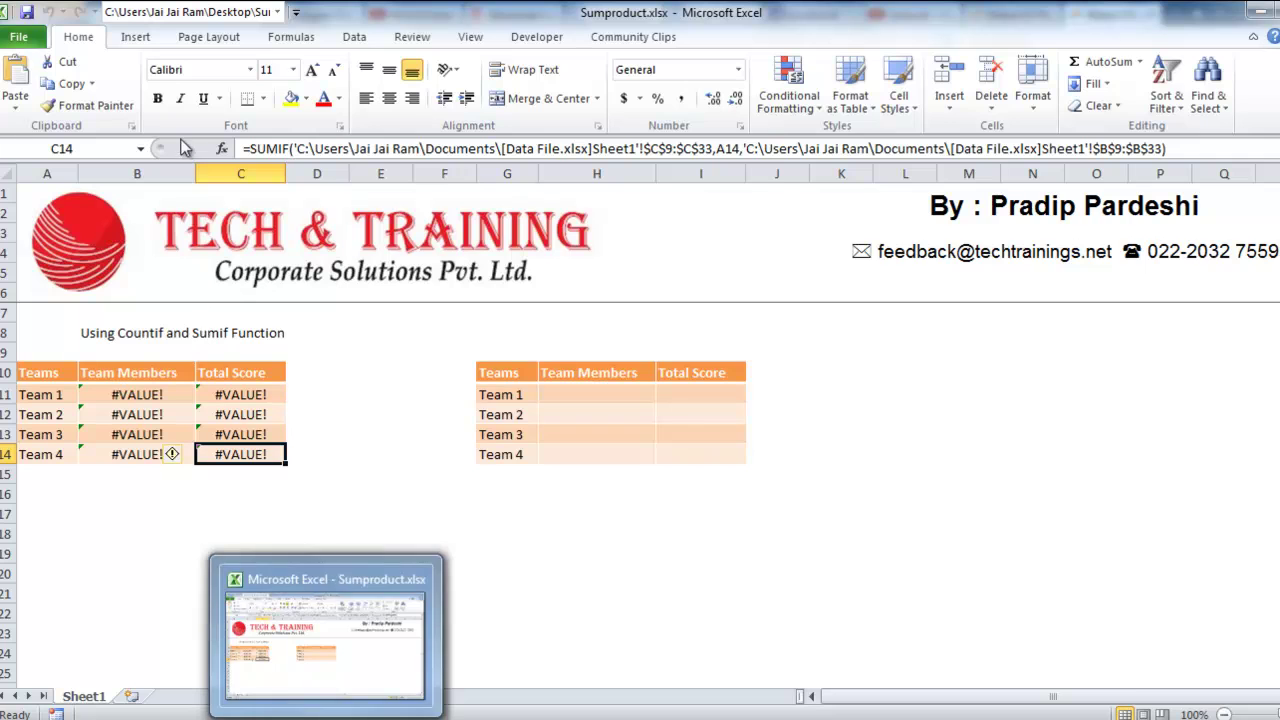
click(20, 38)
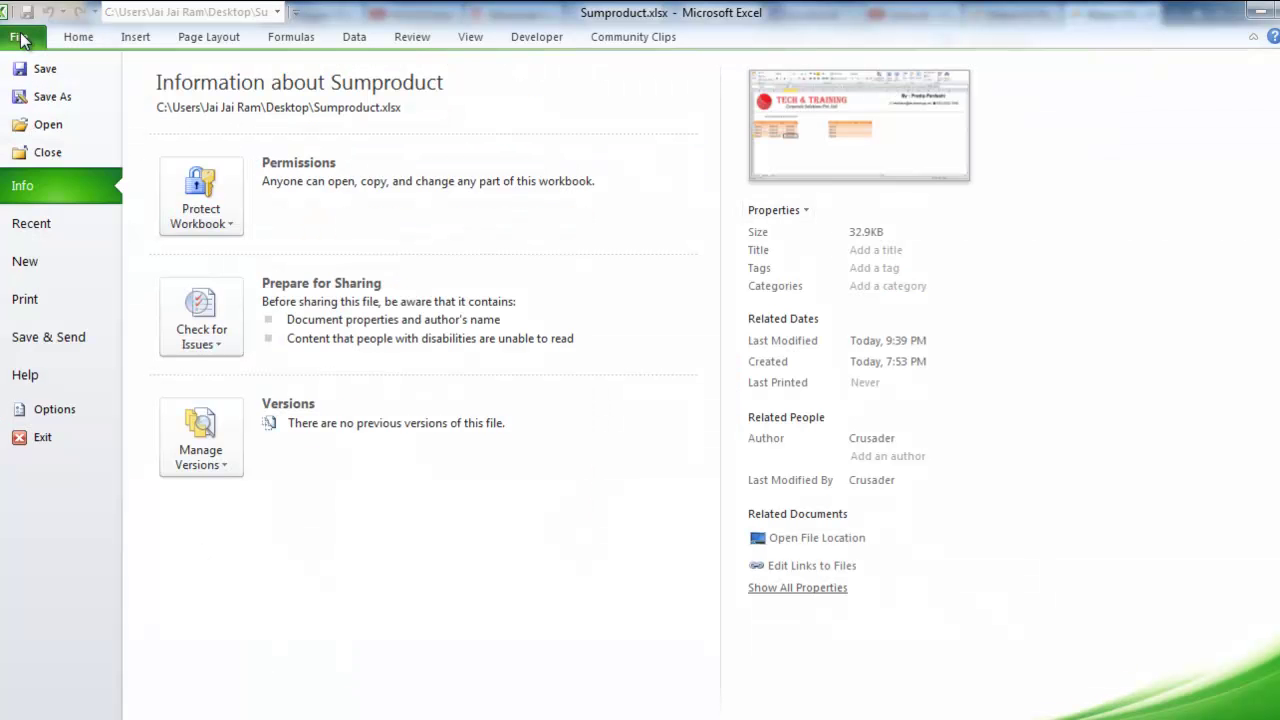
click(33, 226)
click(238, 158)
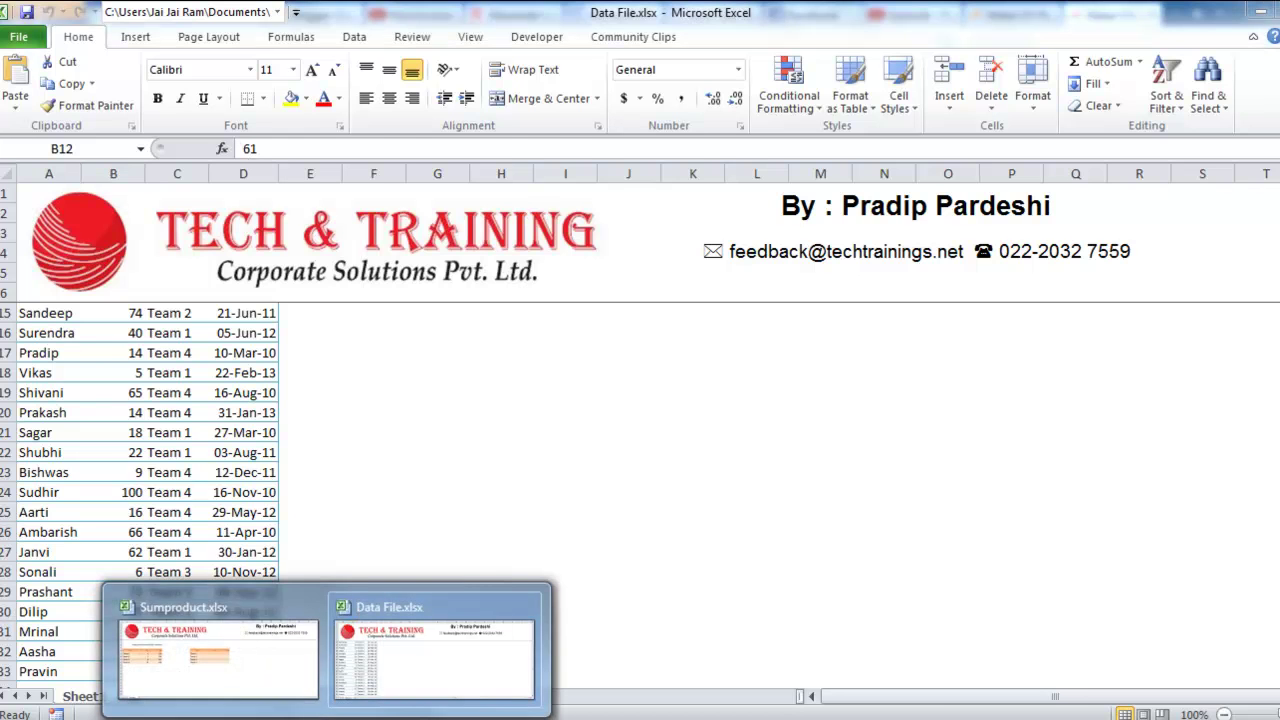
click(243, 672)
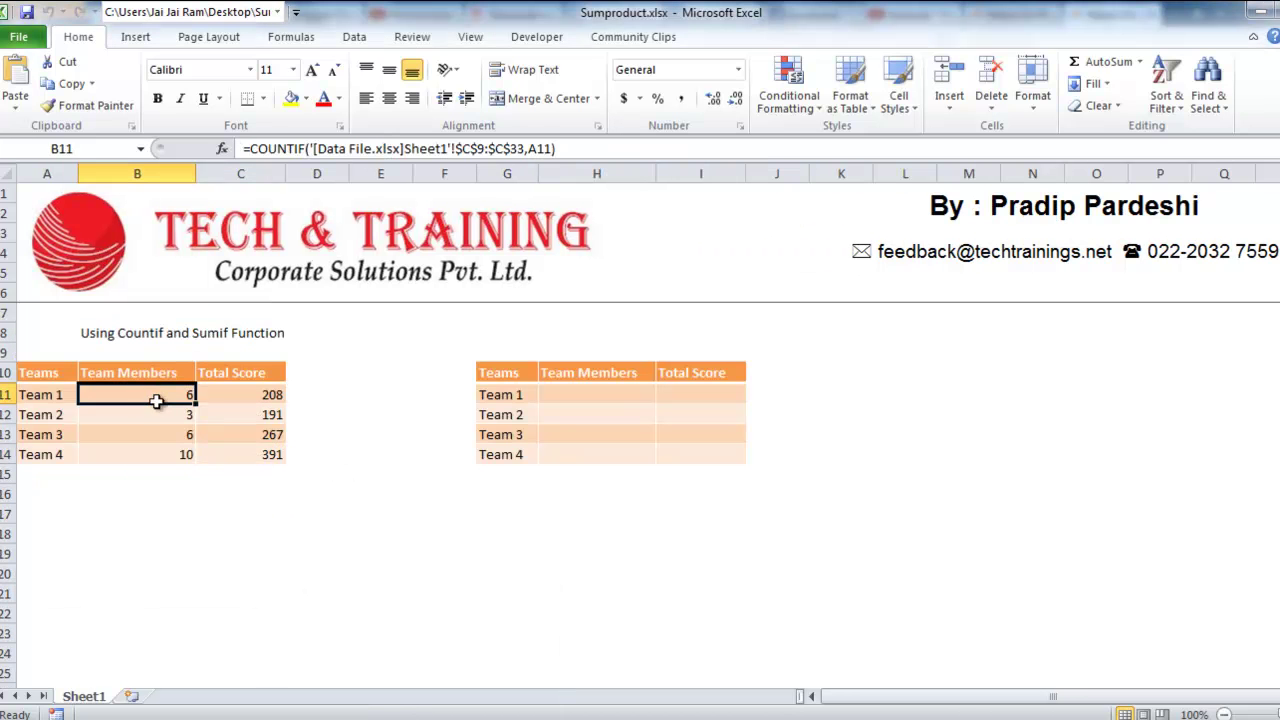
drag(150, 396, 229, 454)
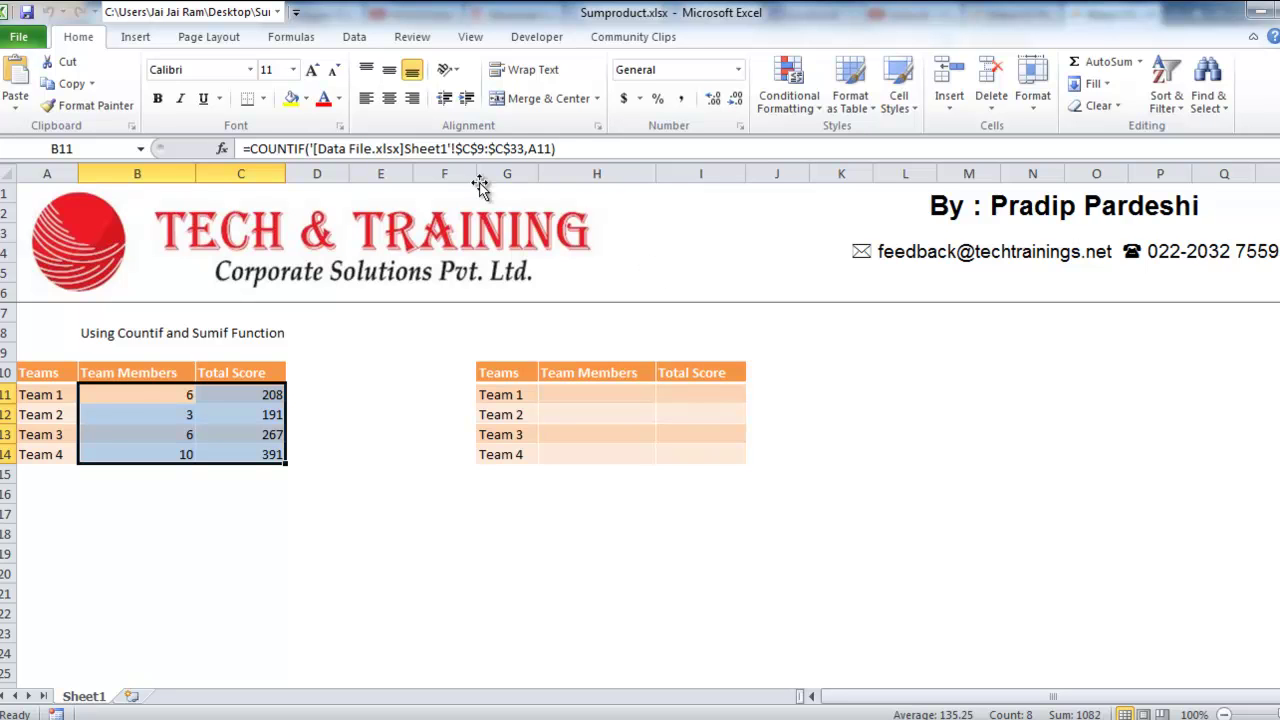
drag(126, 393, 223, 449)
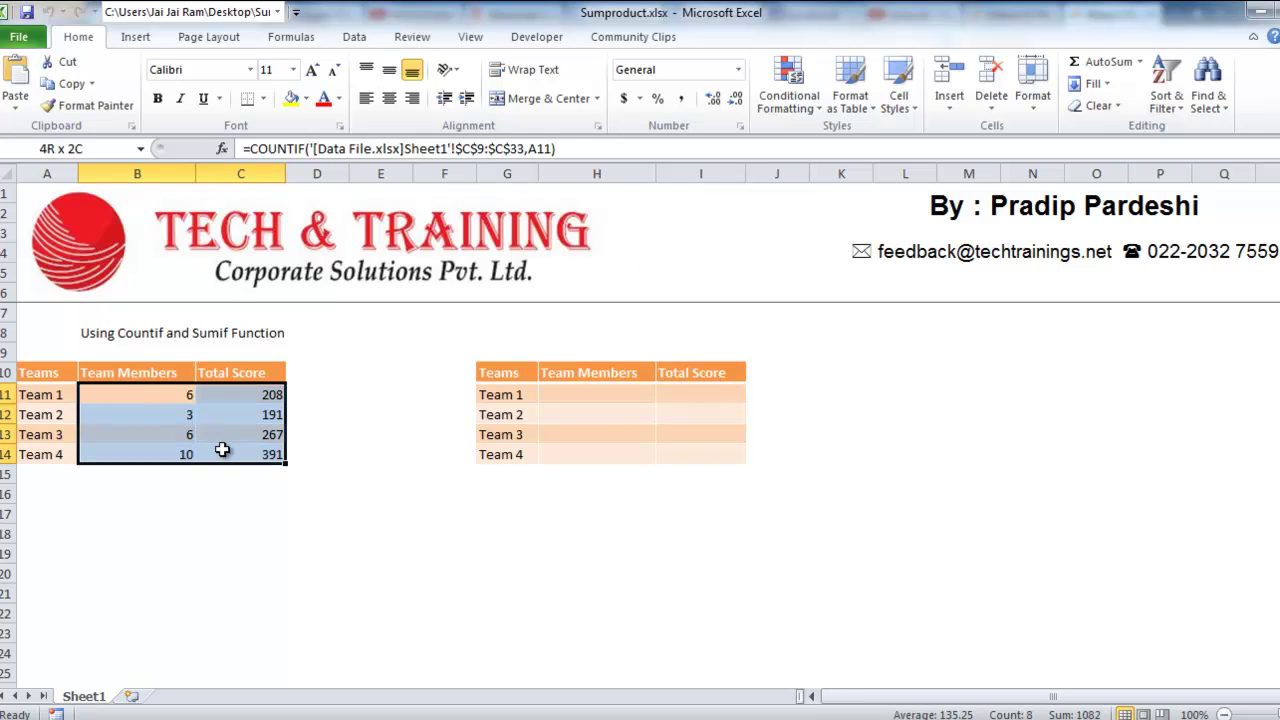
drag(134, 397, 244, 453)
click(138, 400)
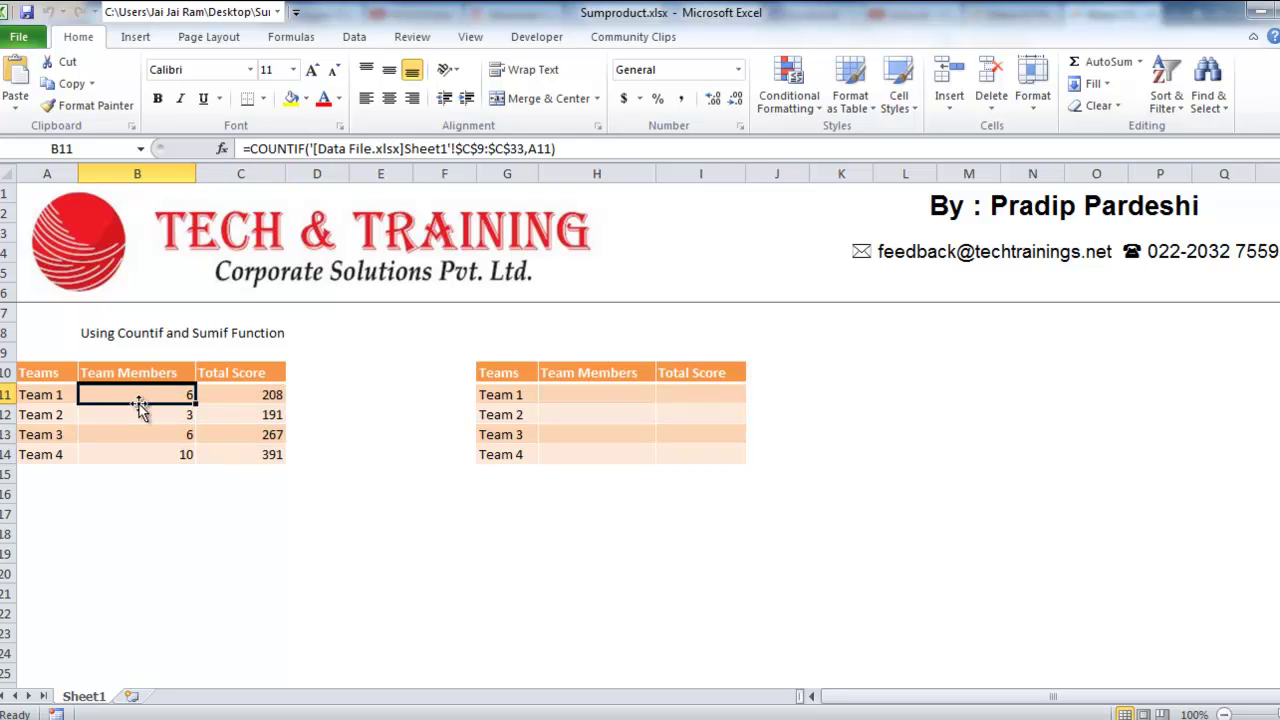
- Start a SUMPRODUCT in H11 over Data File's team range C9:C33
click(599, 395)
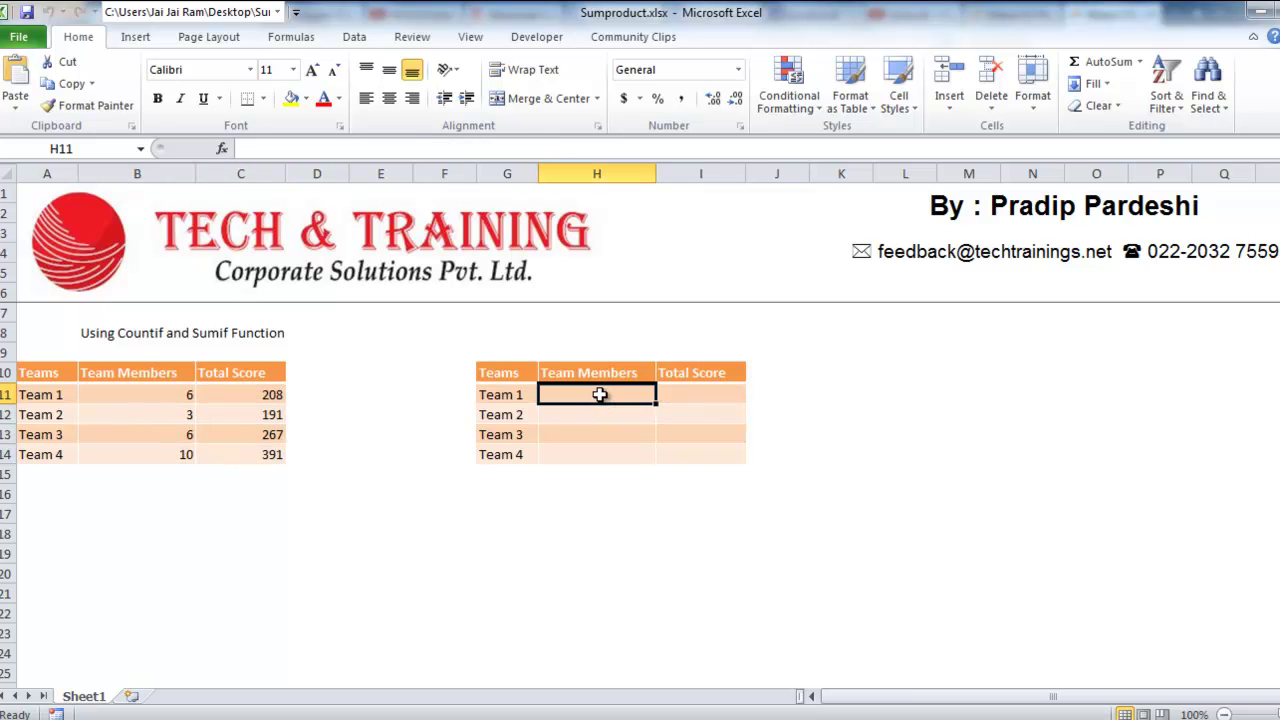
text(=)
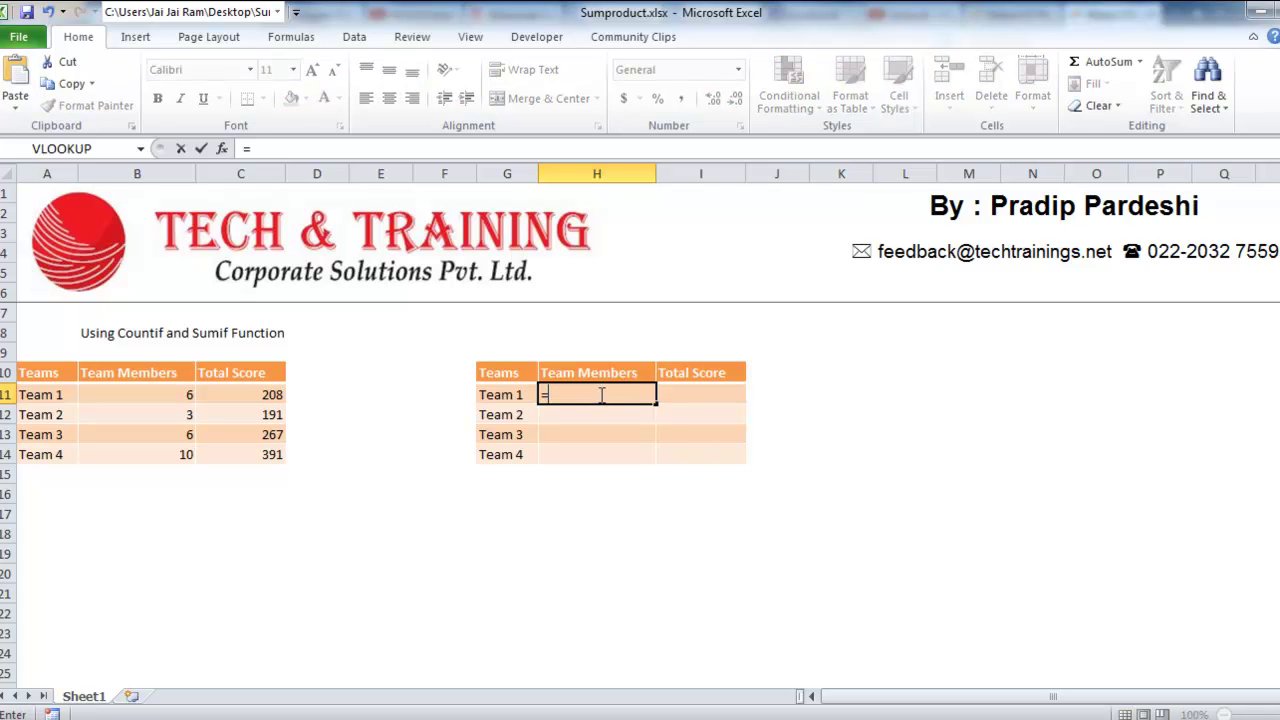
text(sumpro)
key(Tab)
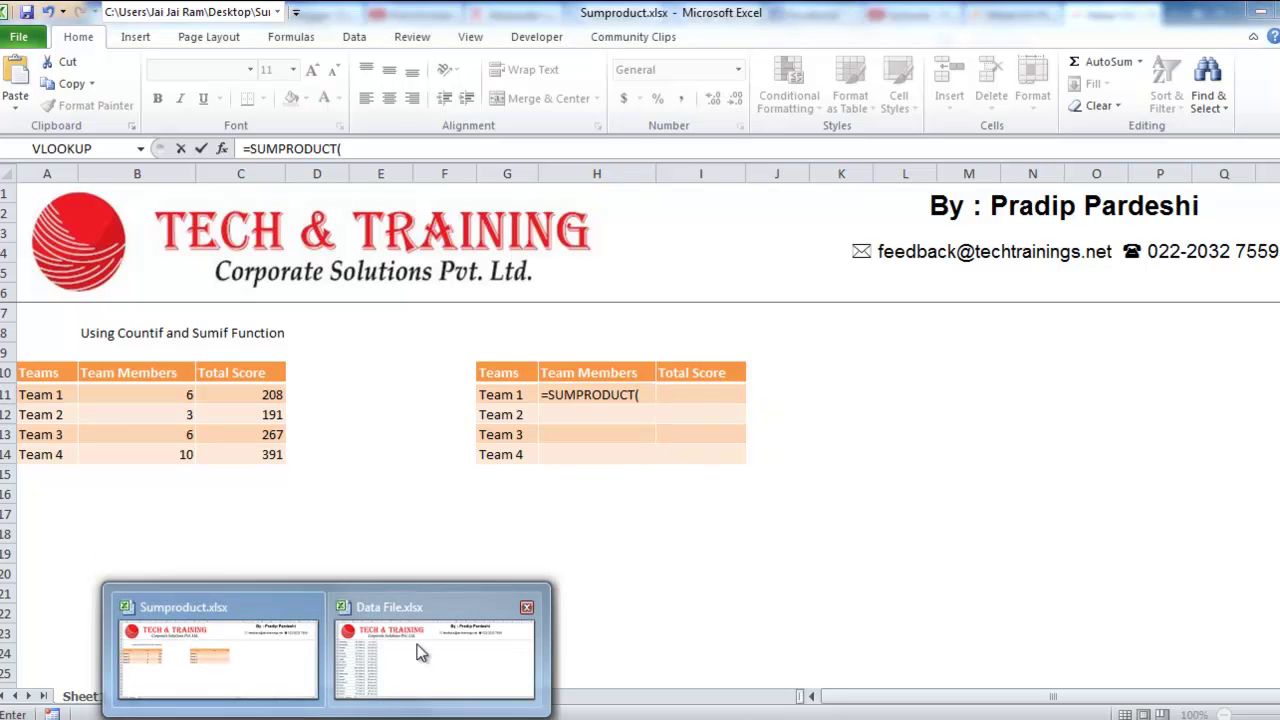
click(414, 650)
click(171, 320)
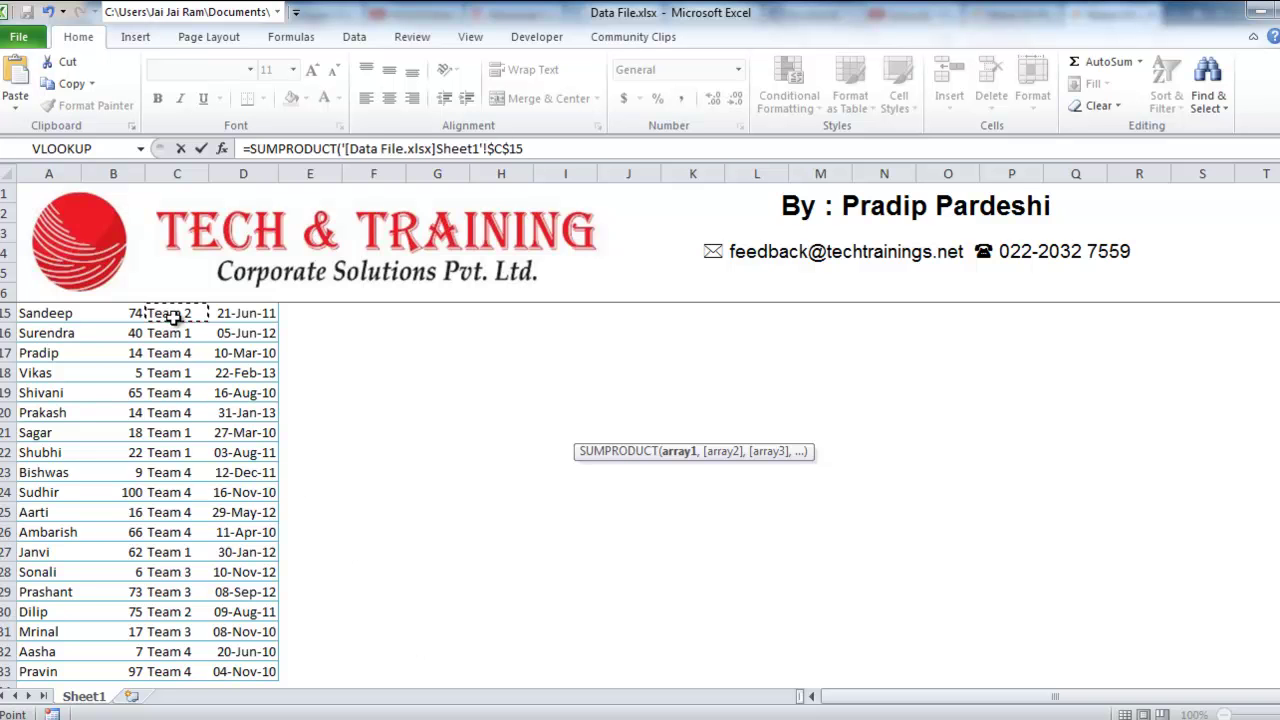
scroll(171, 318, up, 3)
click(172, 325)
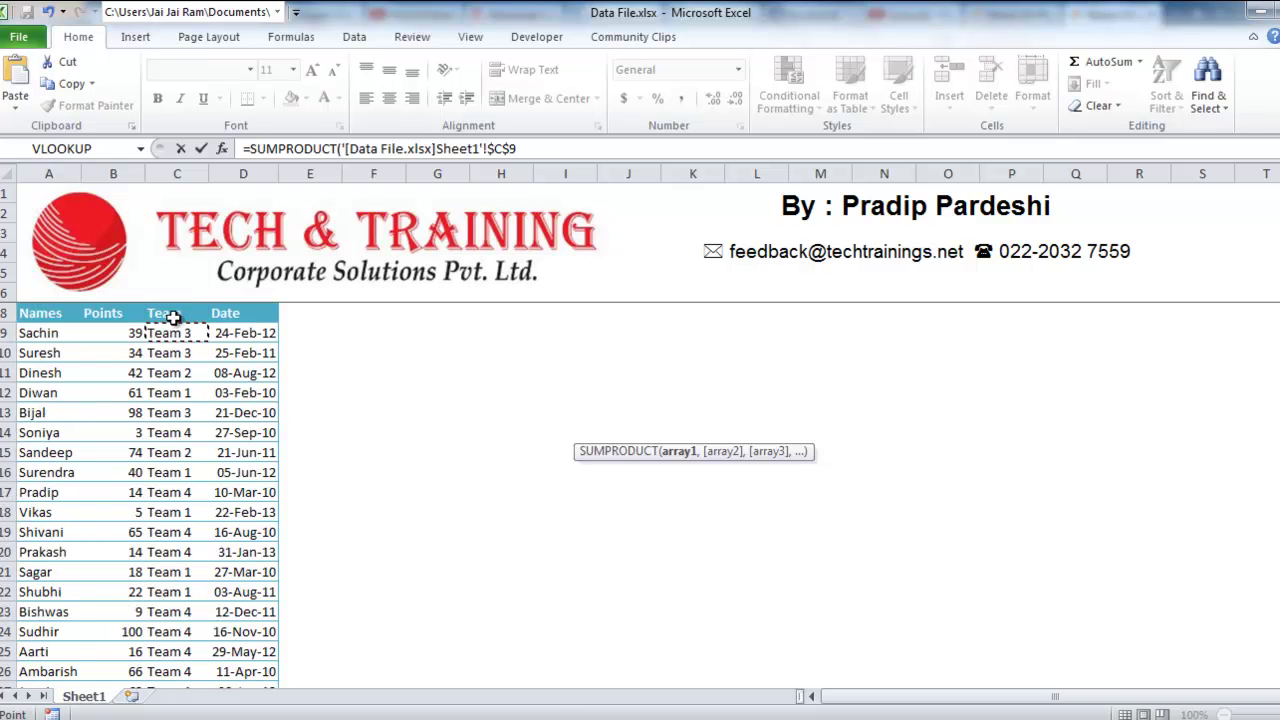
key(ctrl+shift+Down)
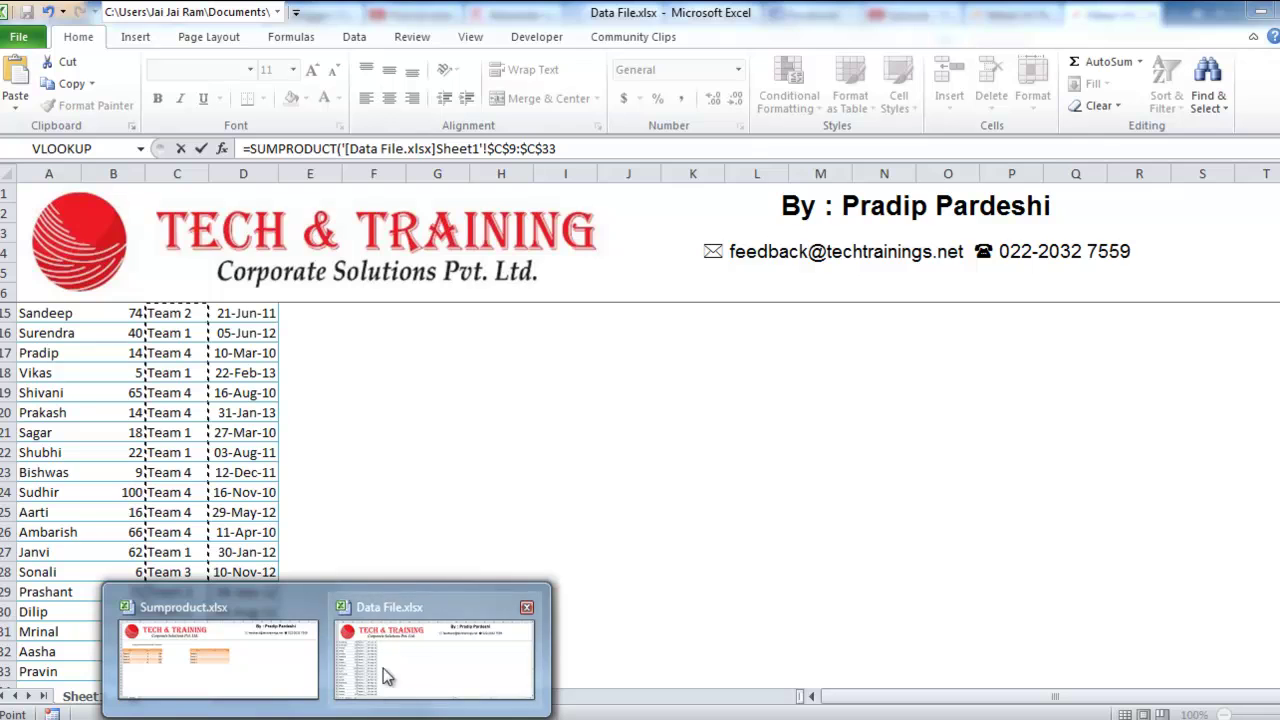
- Compare the team range with G11 and commit, which returns 0
click(255, 668)
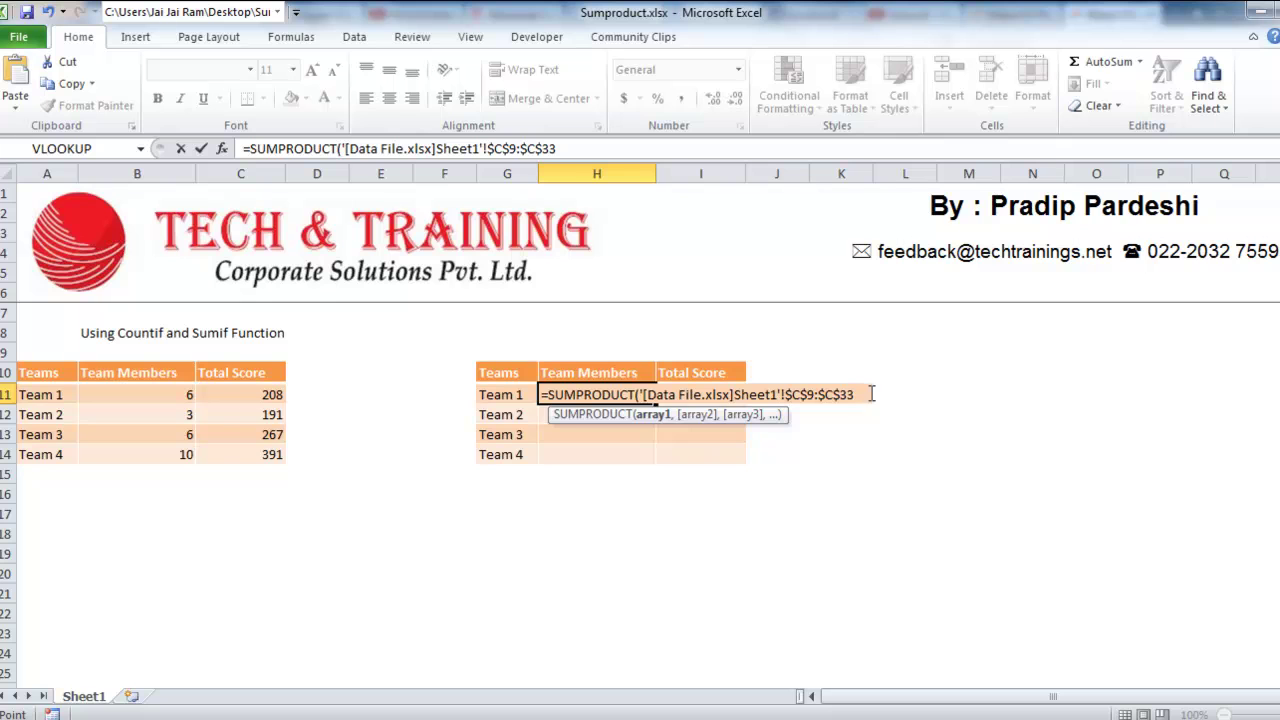
text(=)
click(503, 395)
text())
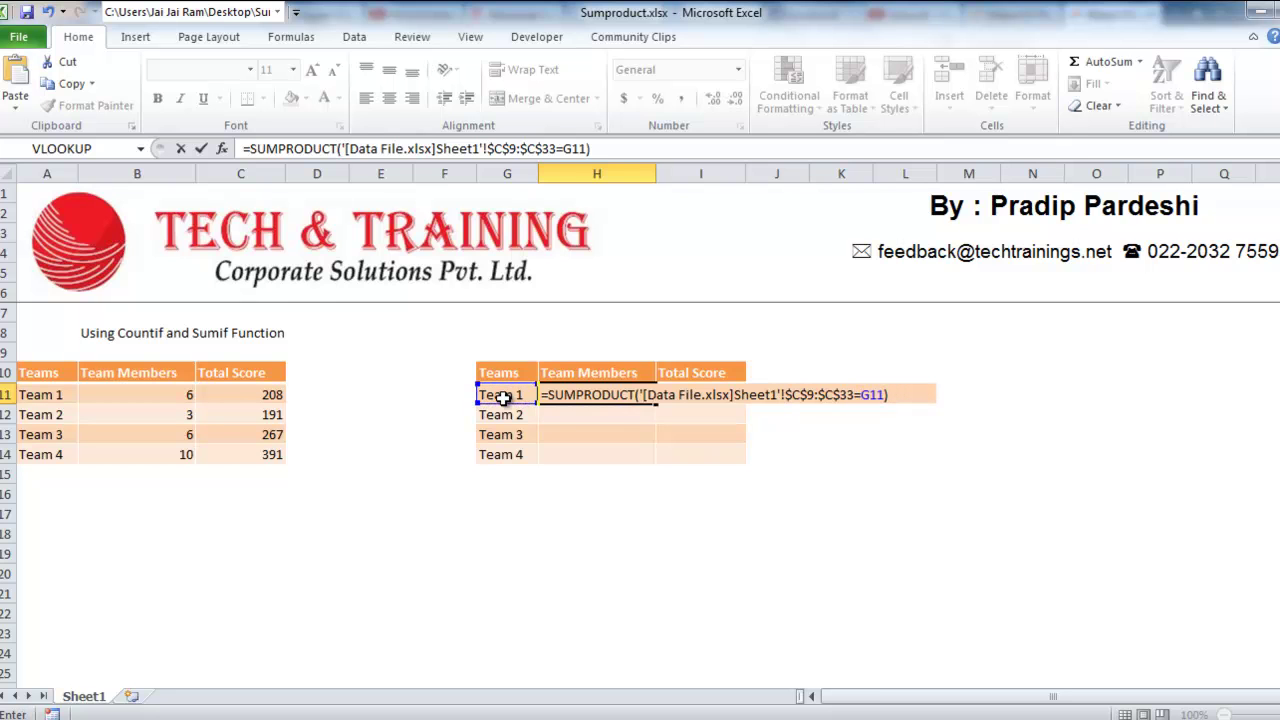
key(Return)
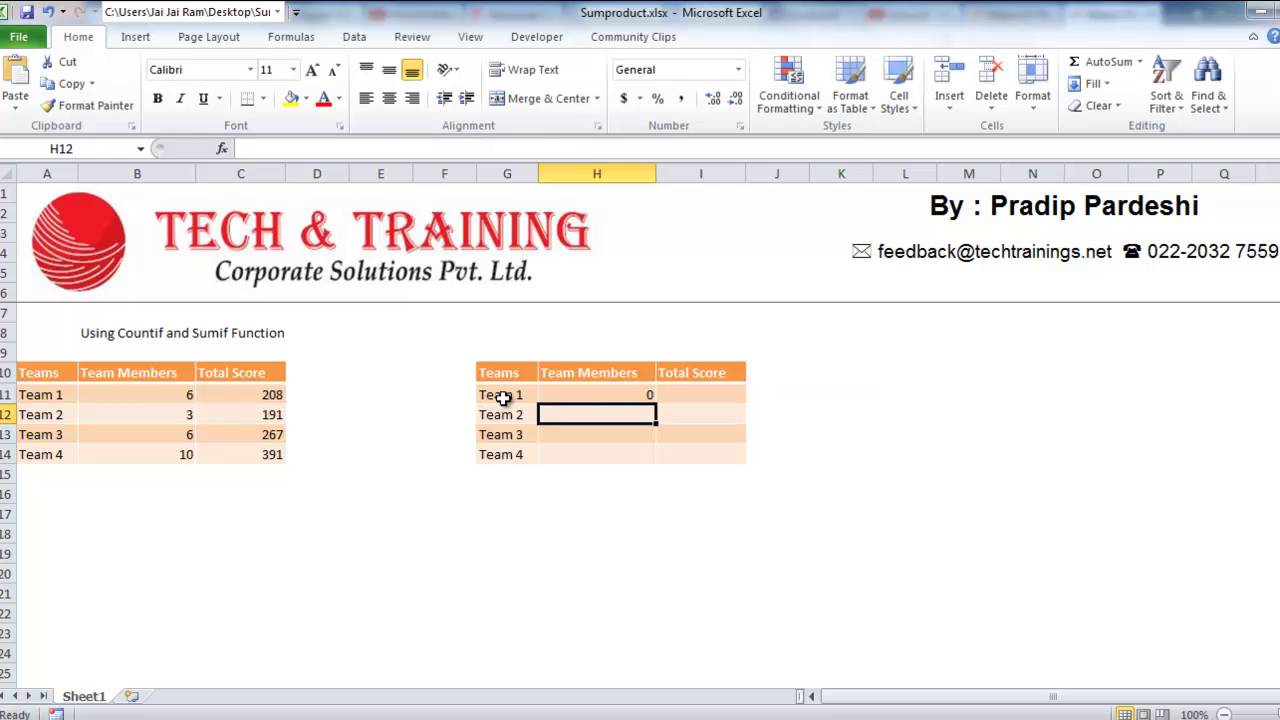
- Evaluate H11's C9:C33=G11 comparison with F9 into TRUE/FALSE values, then undo it
click(588, 395)
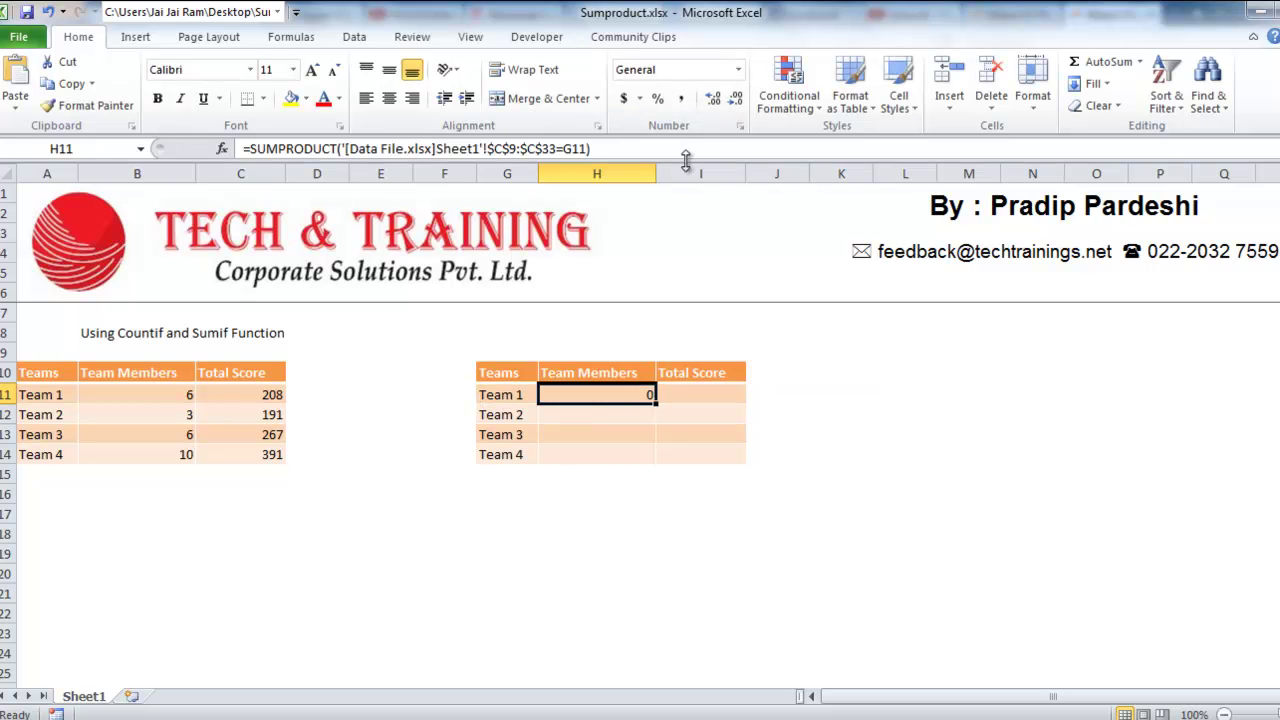
drag(686, 160, 686, 300)
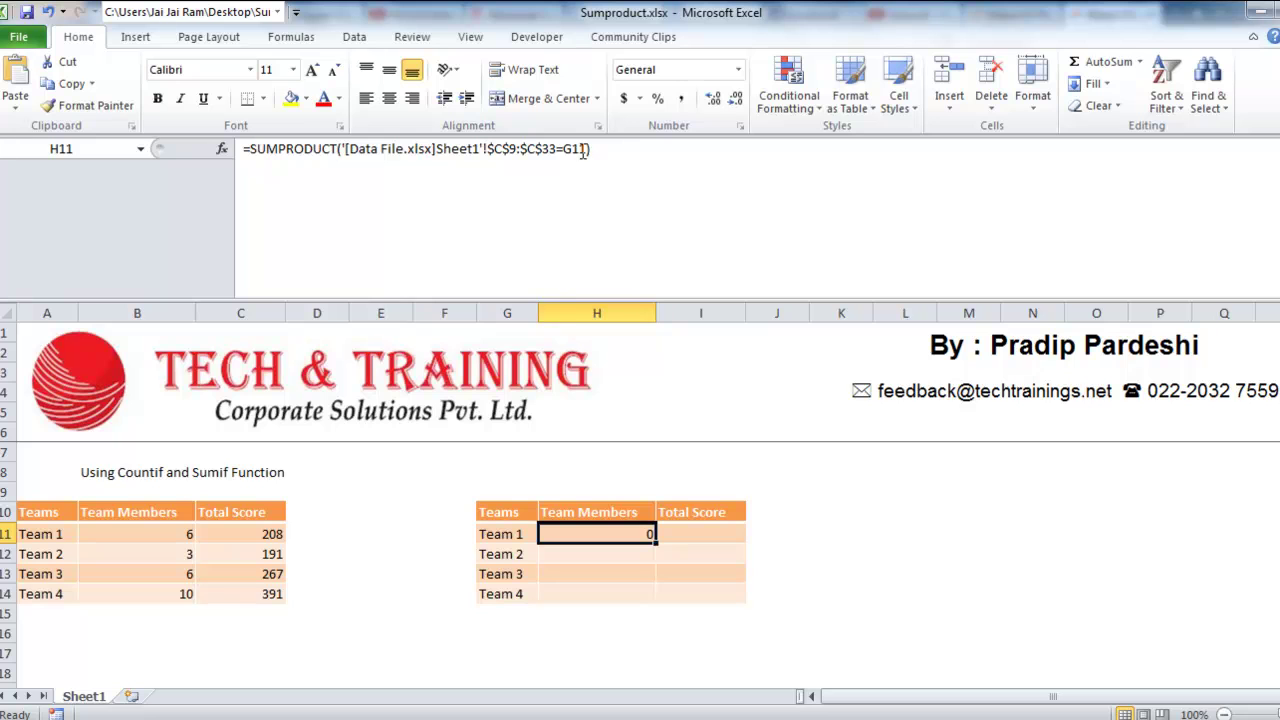
drag(588, 148, 342, 148)
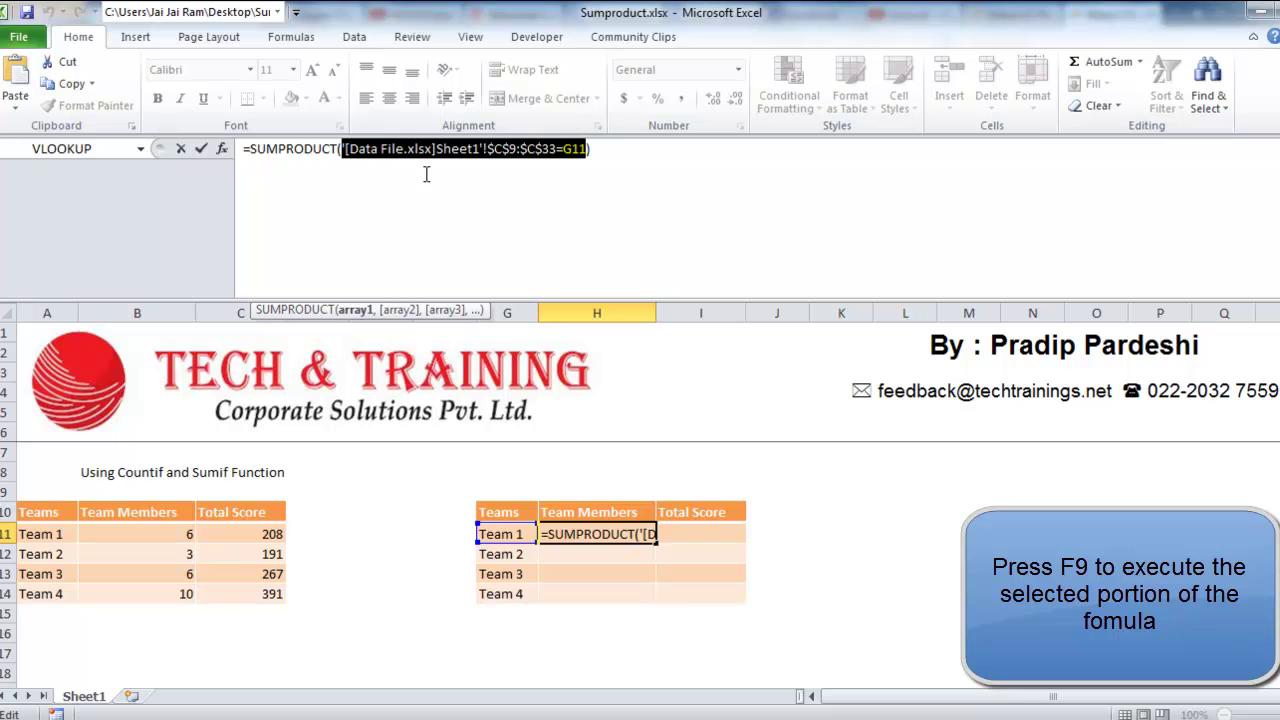
key(F9)
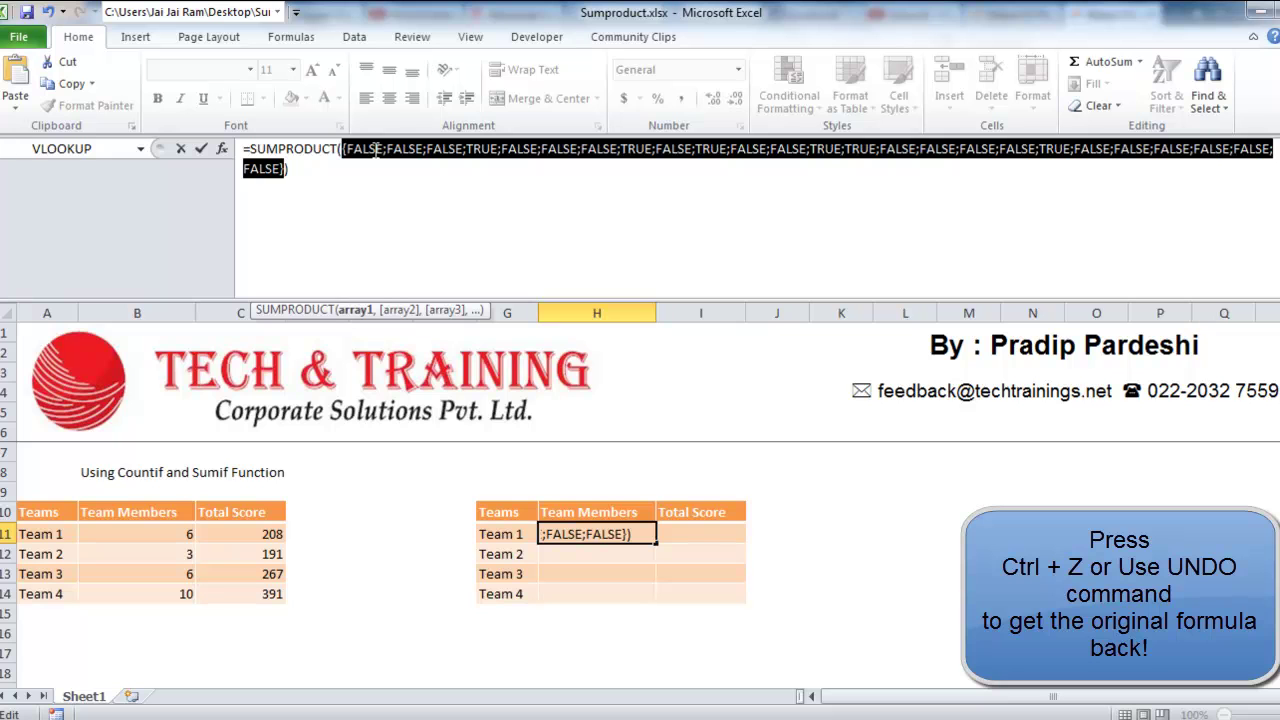
key(ctrl+z)
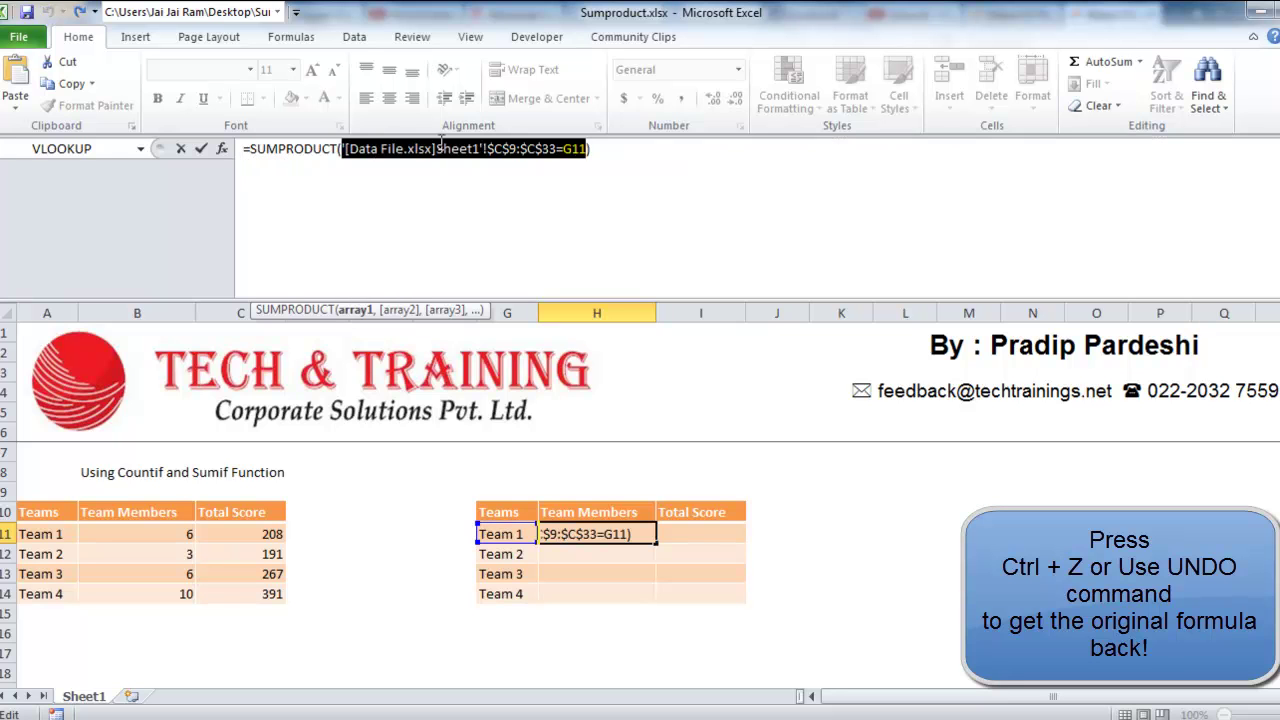
- Wrap H11's comparison in parentheses and multiply it by 1, so H11 shows 6
click(343, 148)
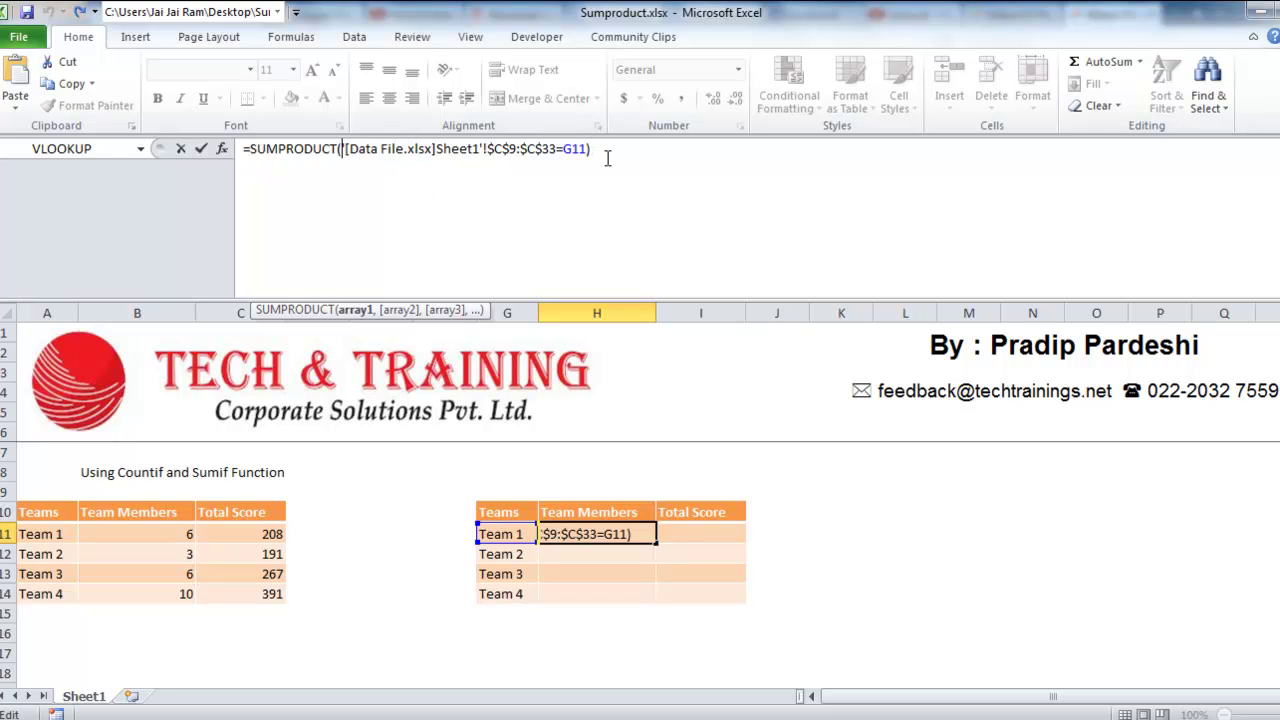
key(Left)
text(()
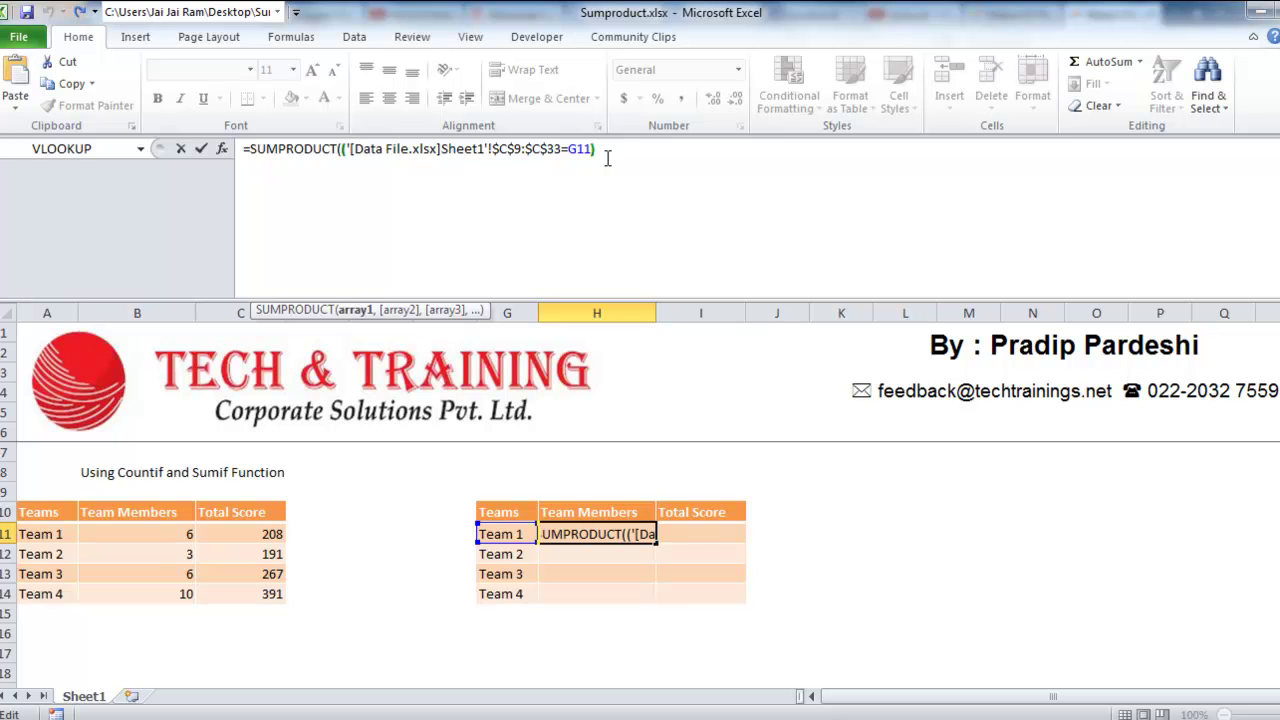
click(603, 150)
text(*1))
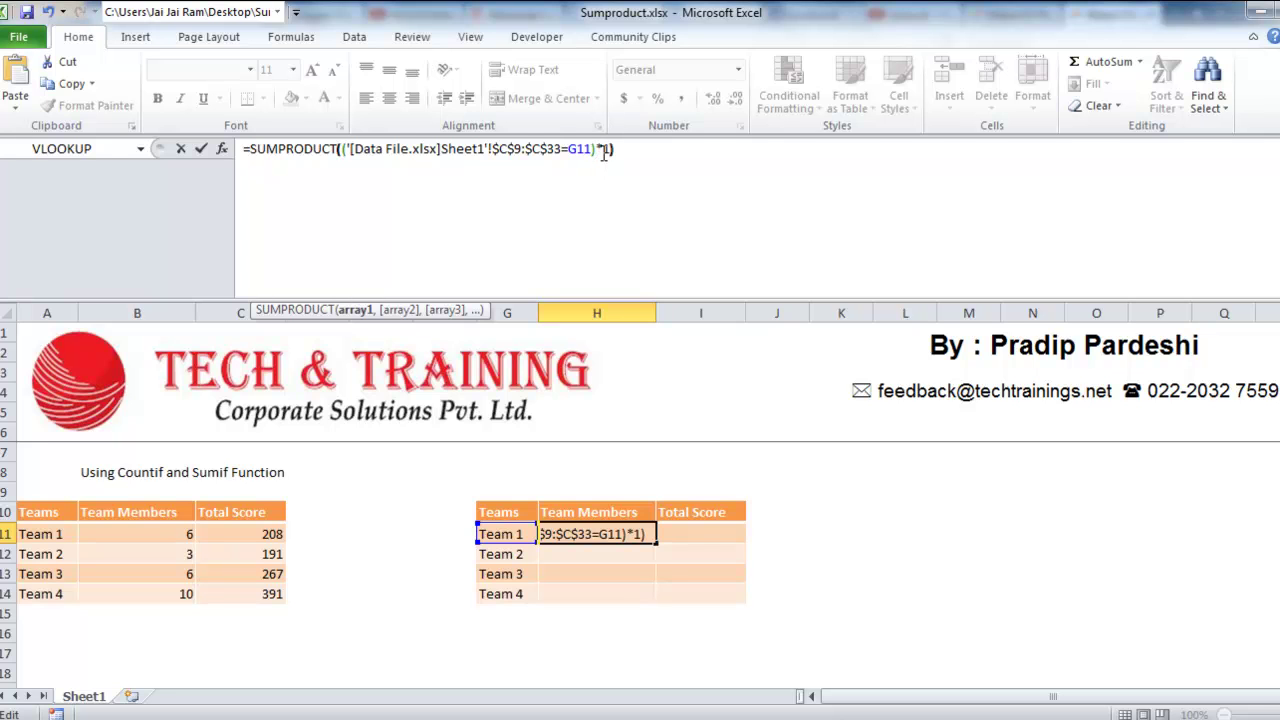
key(Return)
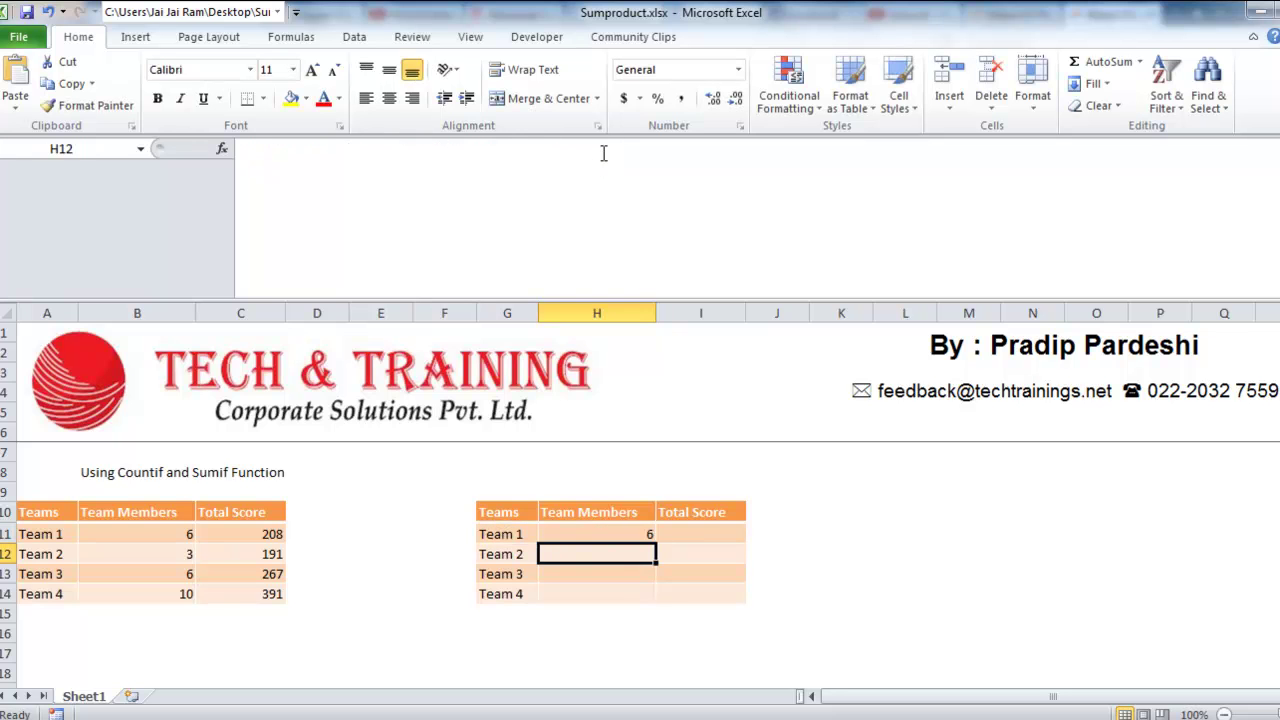
- Use F9 to show the comparison as TRUE/FALSE, then as 1s and 0s, and discard the evaluation
click(617, 532)
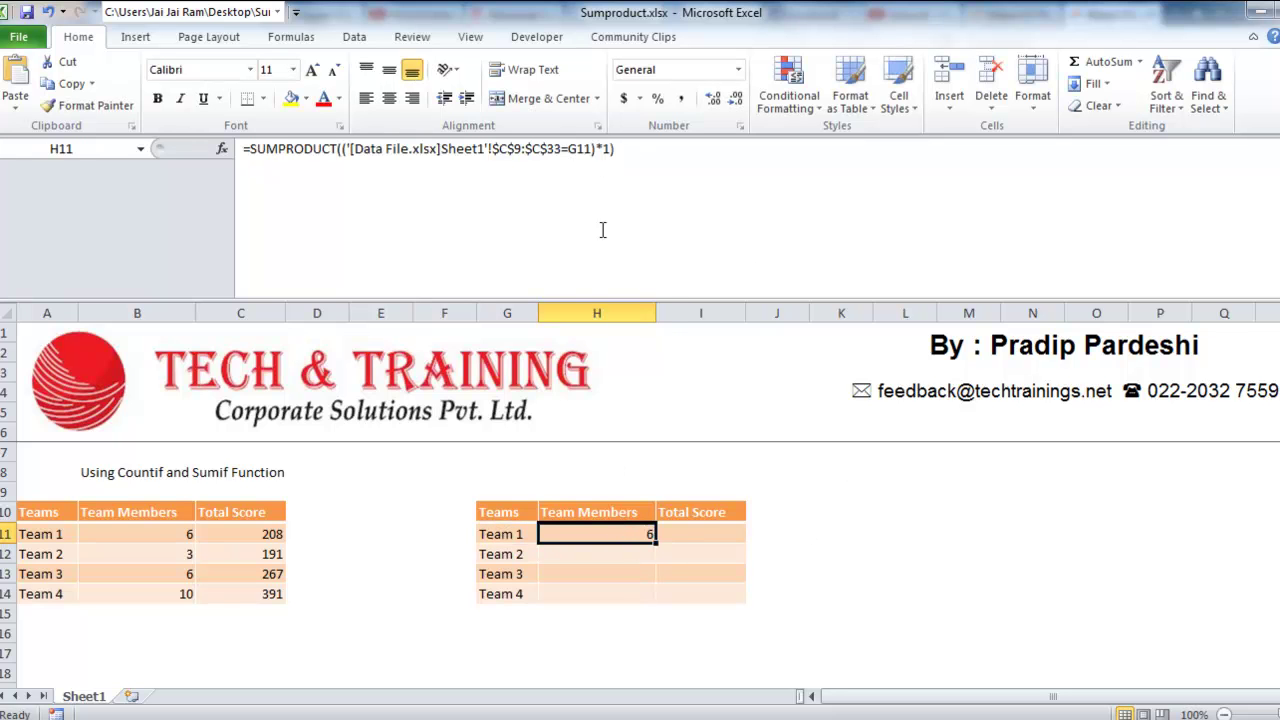
click(609, 148)
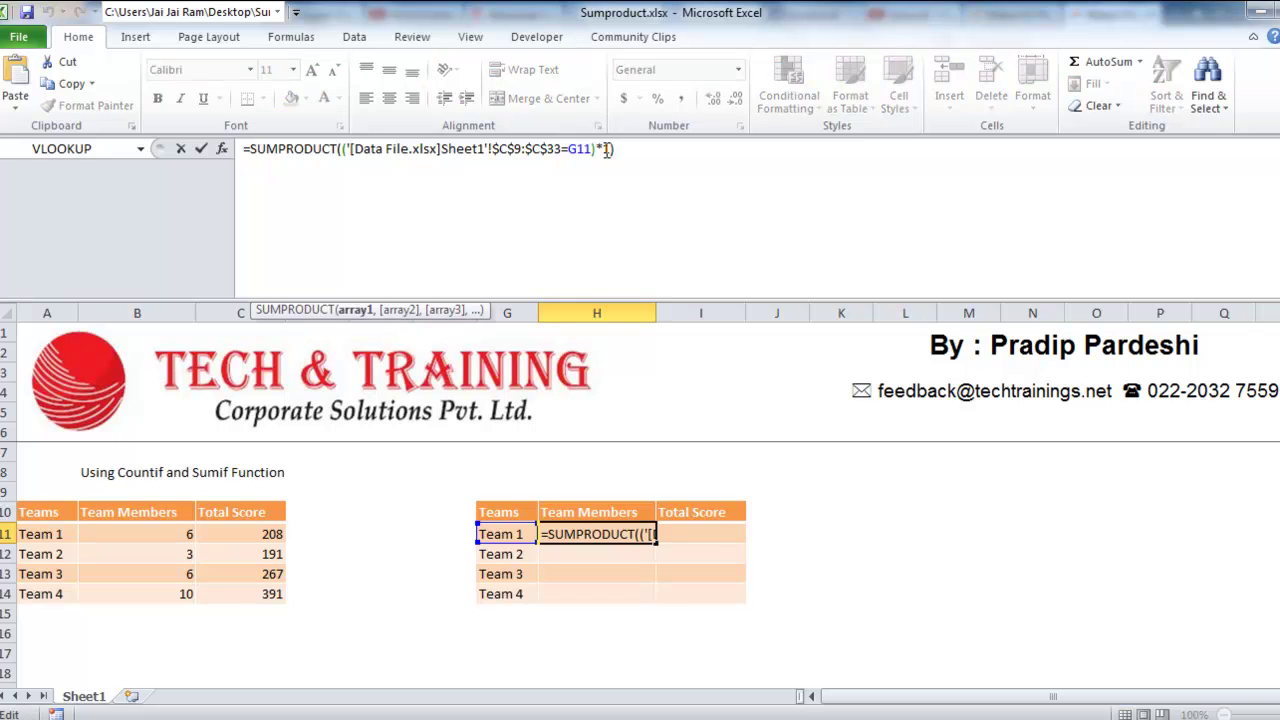
drag(591, 148, 349, 148)
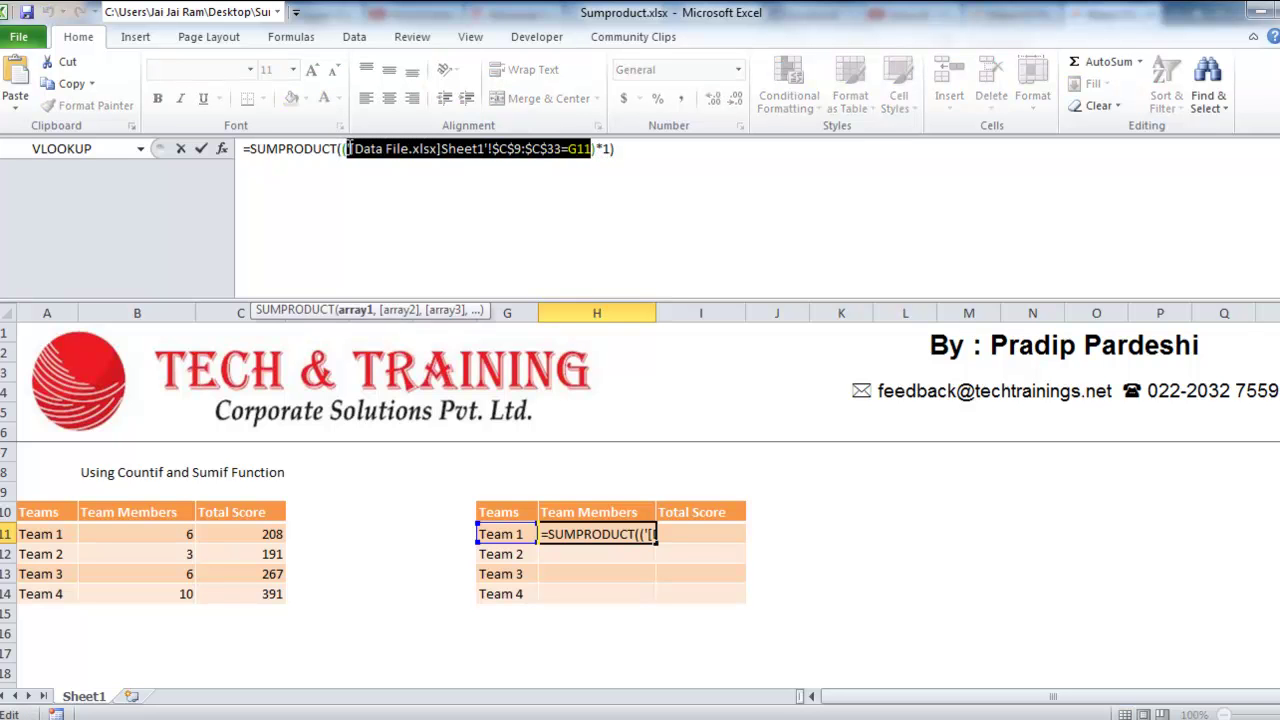
key(F9)
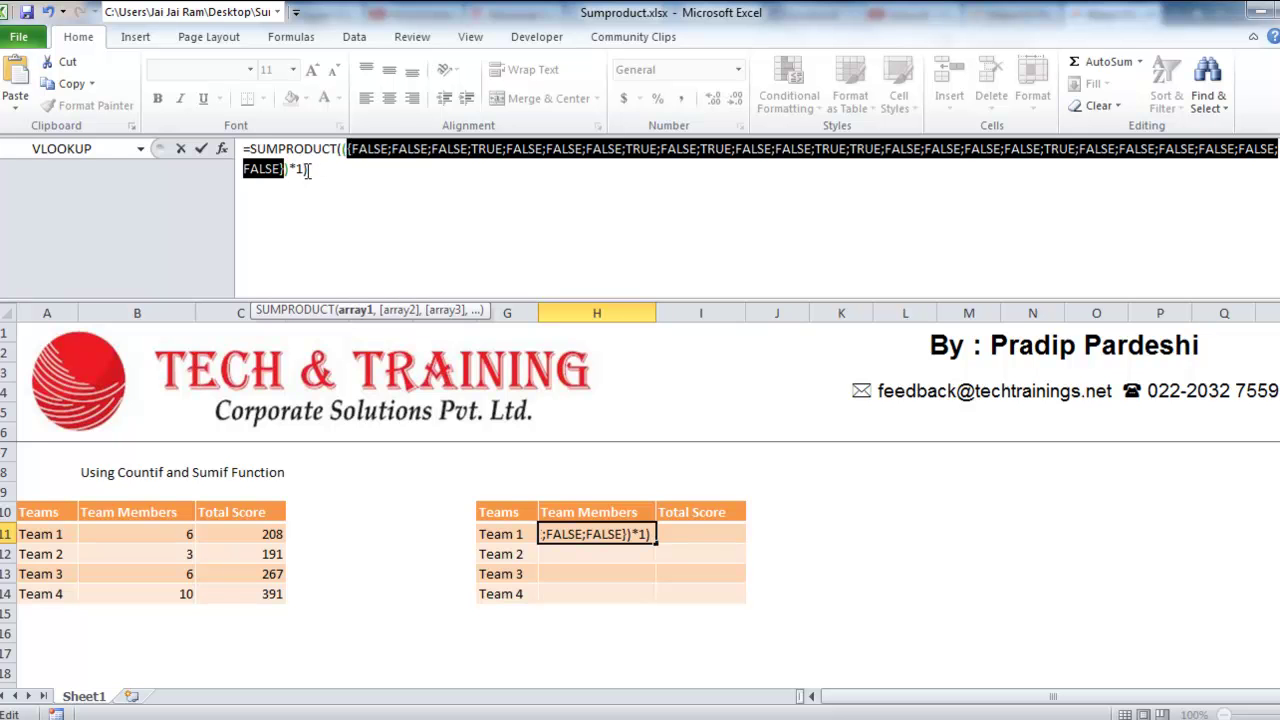
click(311, 168)
drag(311, 168, 346, 148)
key(F9)
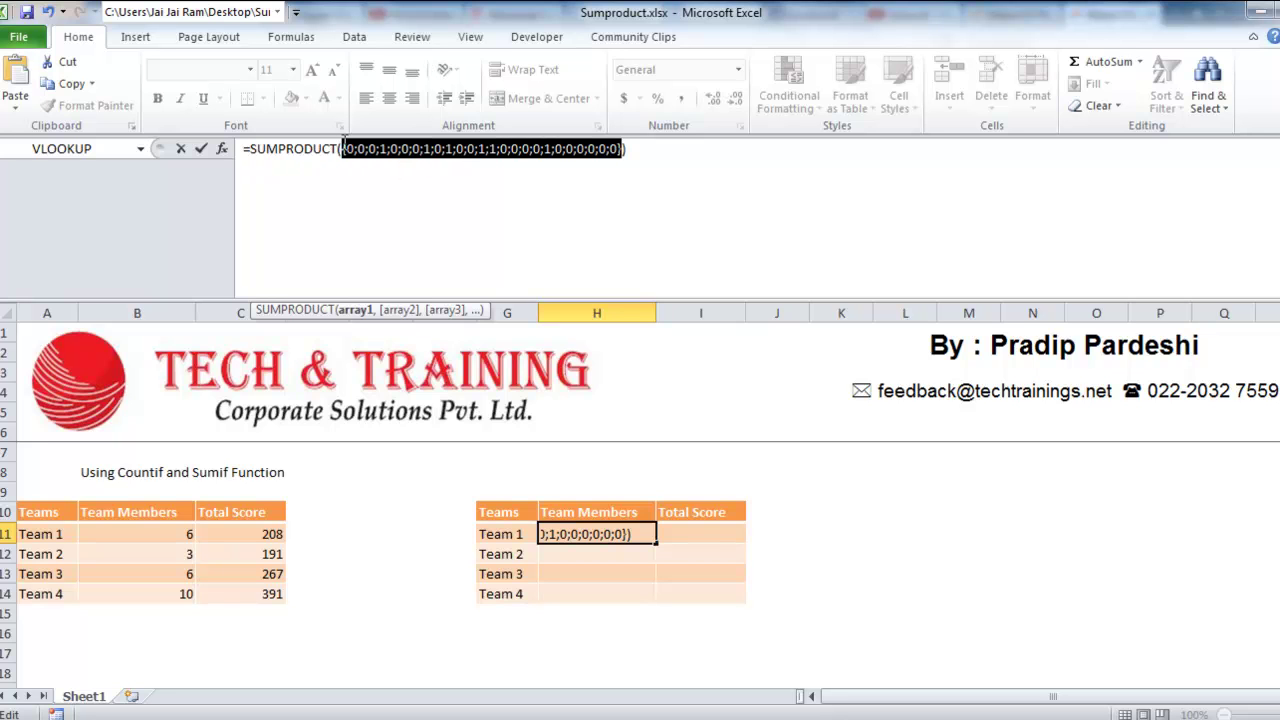
key(Escape)
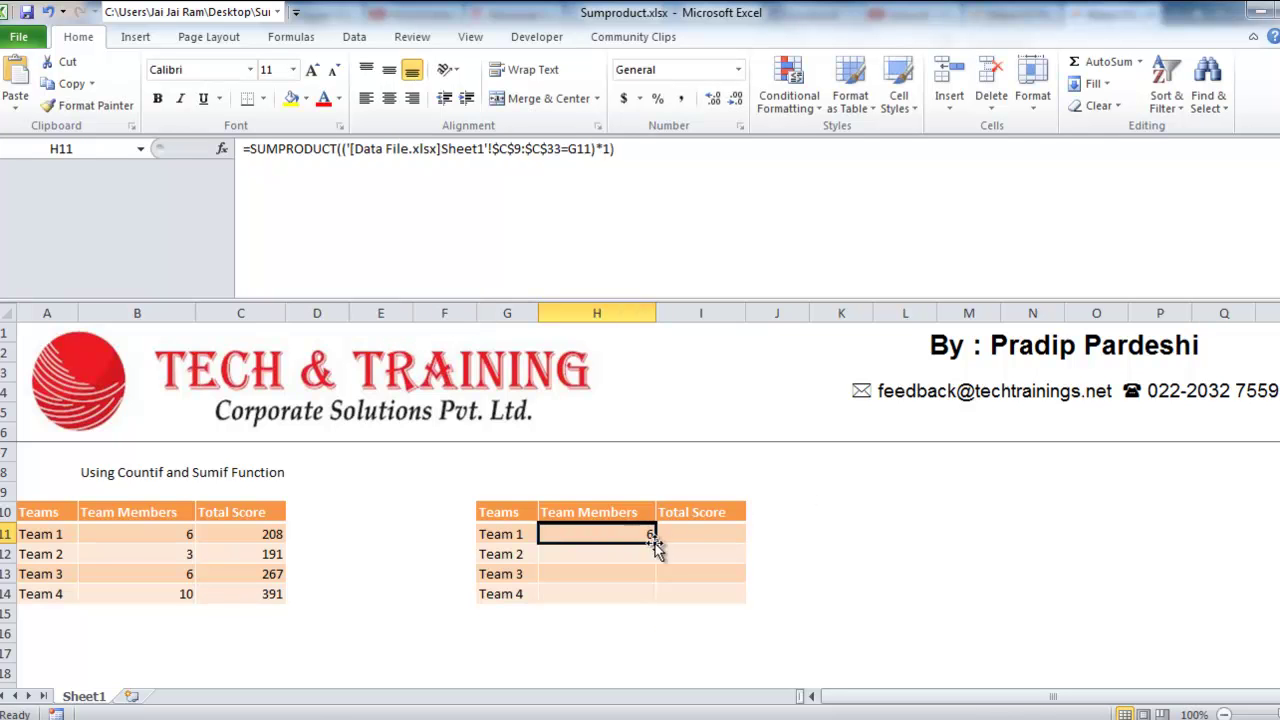
- Fill H11 down to H14 without formatting, giving 6, 3, 6 and 10
drag(655, 541, 655, 604)
click(671, 623)
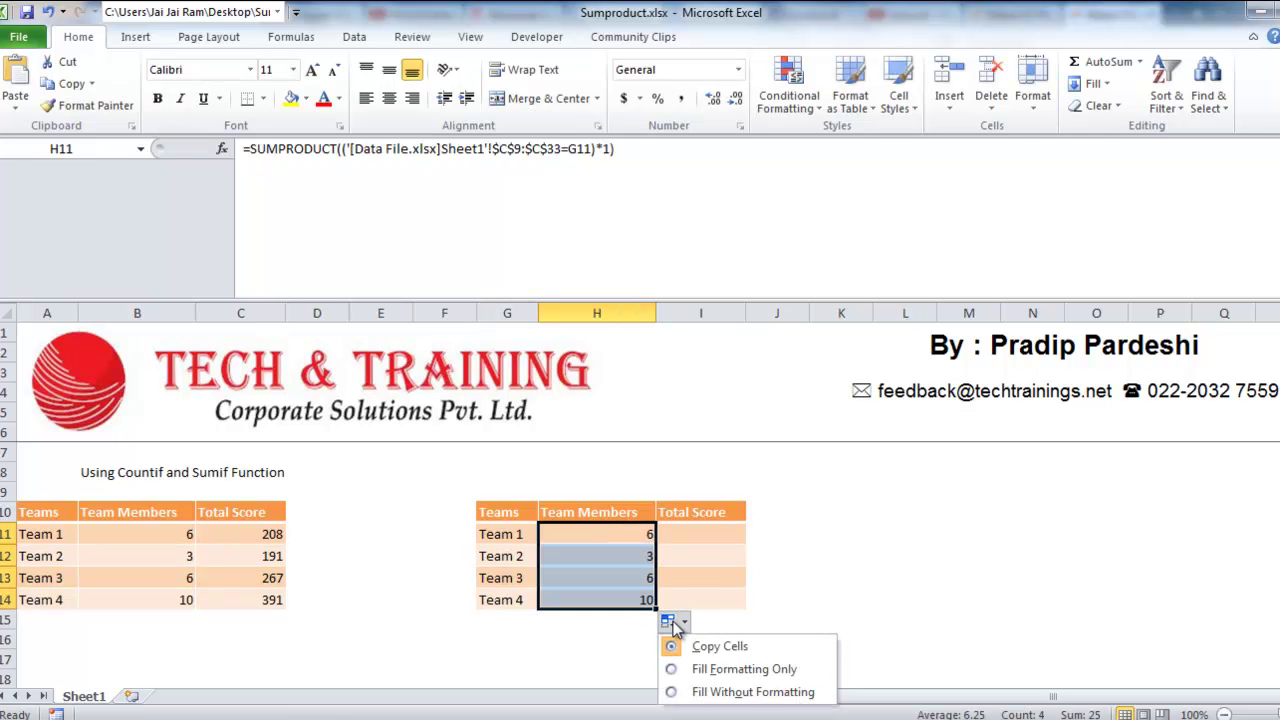
click(697, 696)
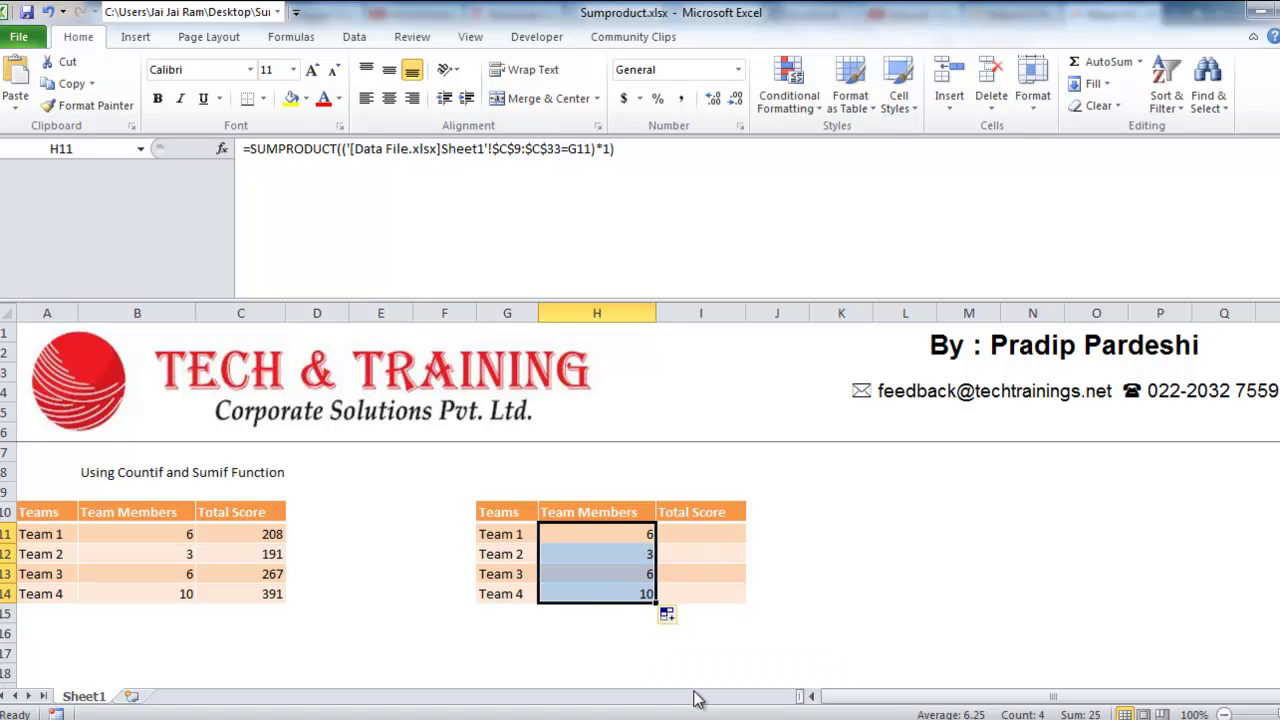
click(665, 534)
click(629, 537)
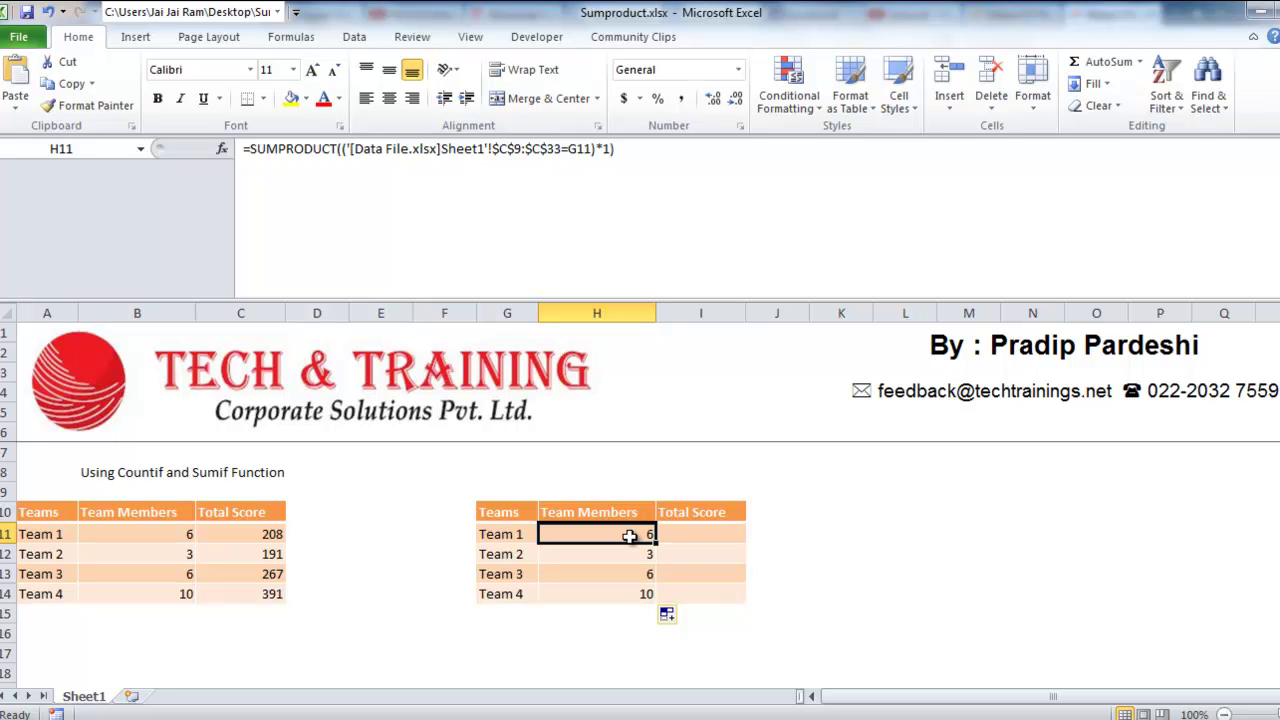
click(687, 539)
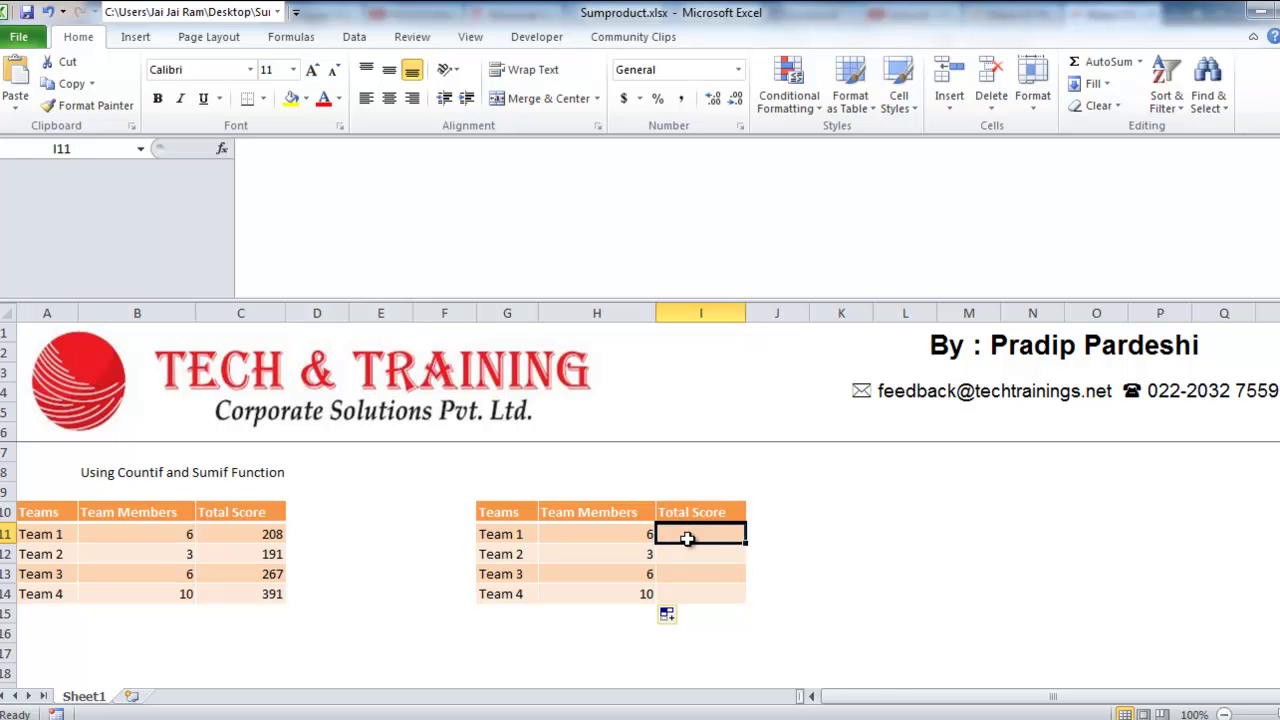
- Start I11's SUMPRODUCT formula comparing Data File's Team column C9:C33 with the team name in G11
text(=sumprod)
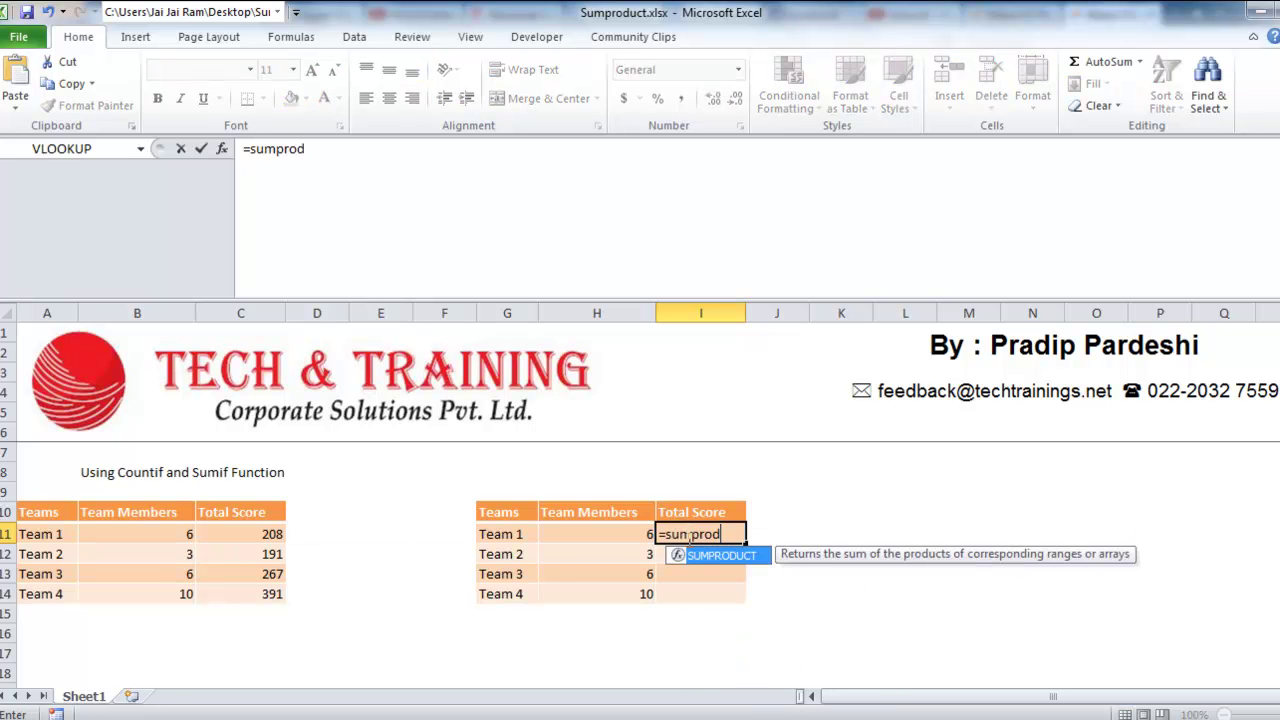
key(Tab)
text(()
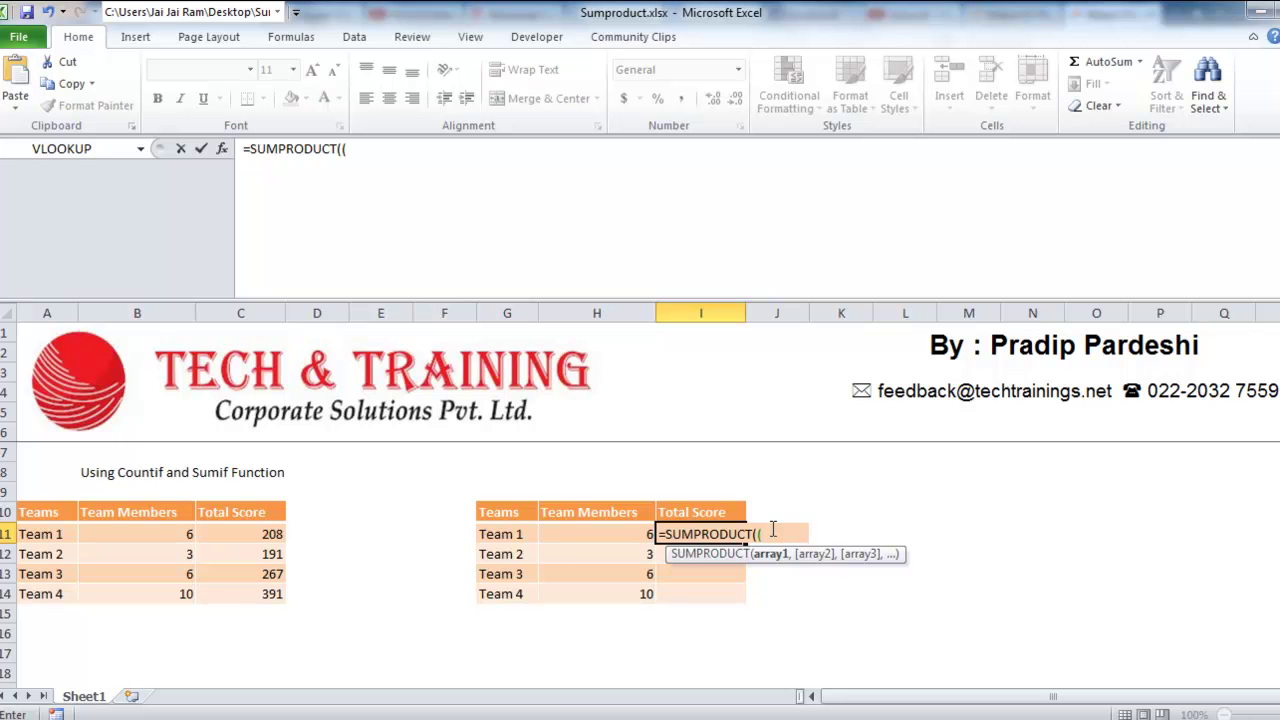
click(326, 716)
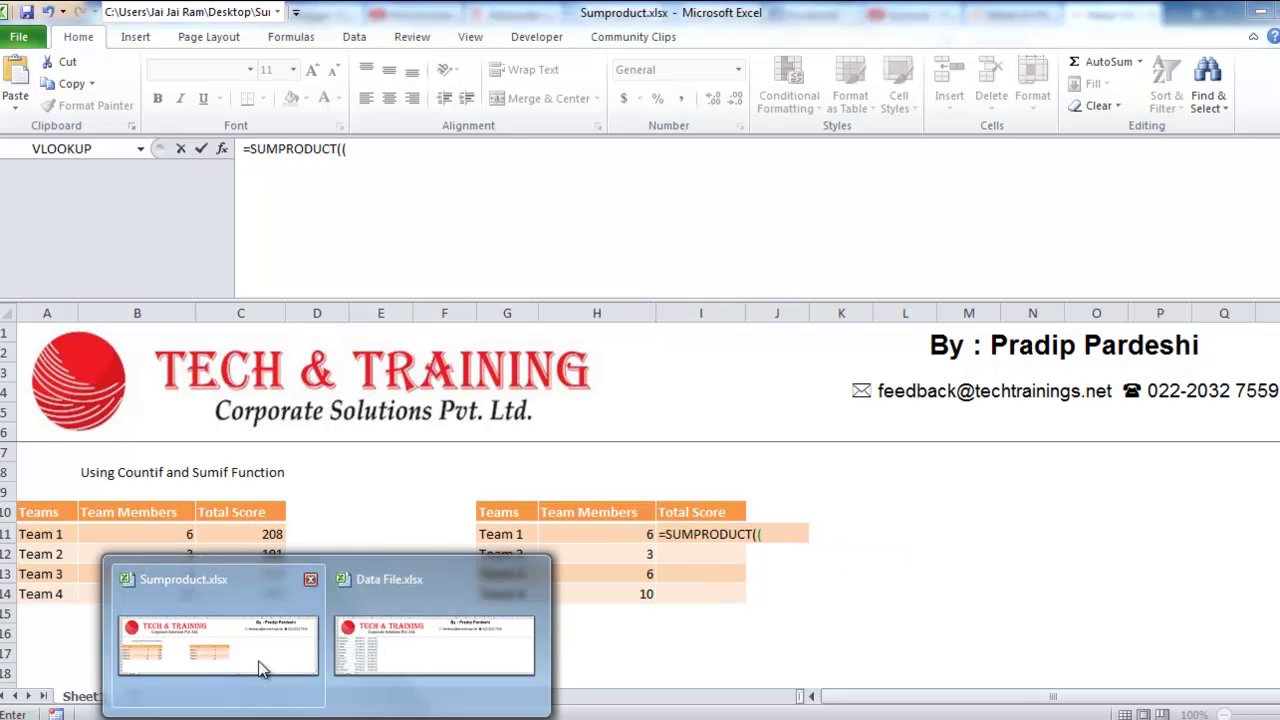
click(472, 642)
click(173, 492)
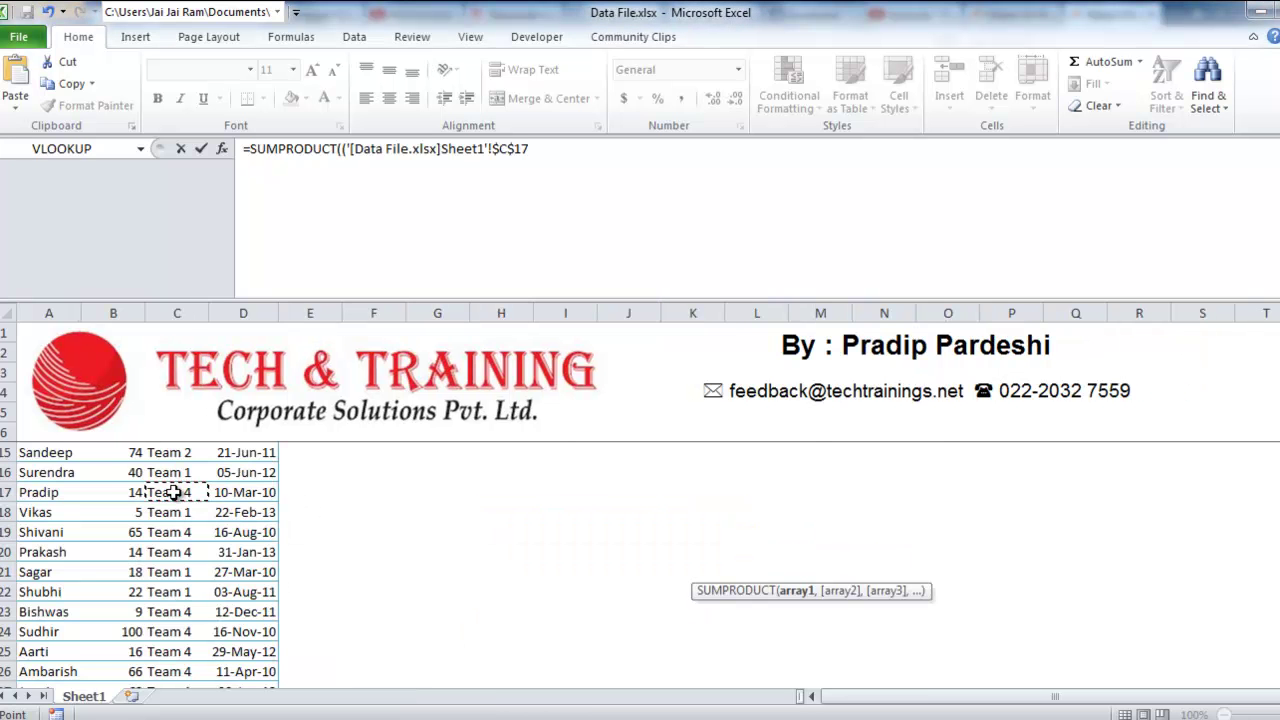
key(Up)
key(Up)
key(Up)
key(Up)
key(Down)
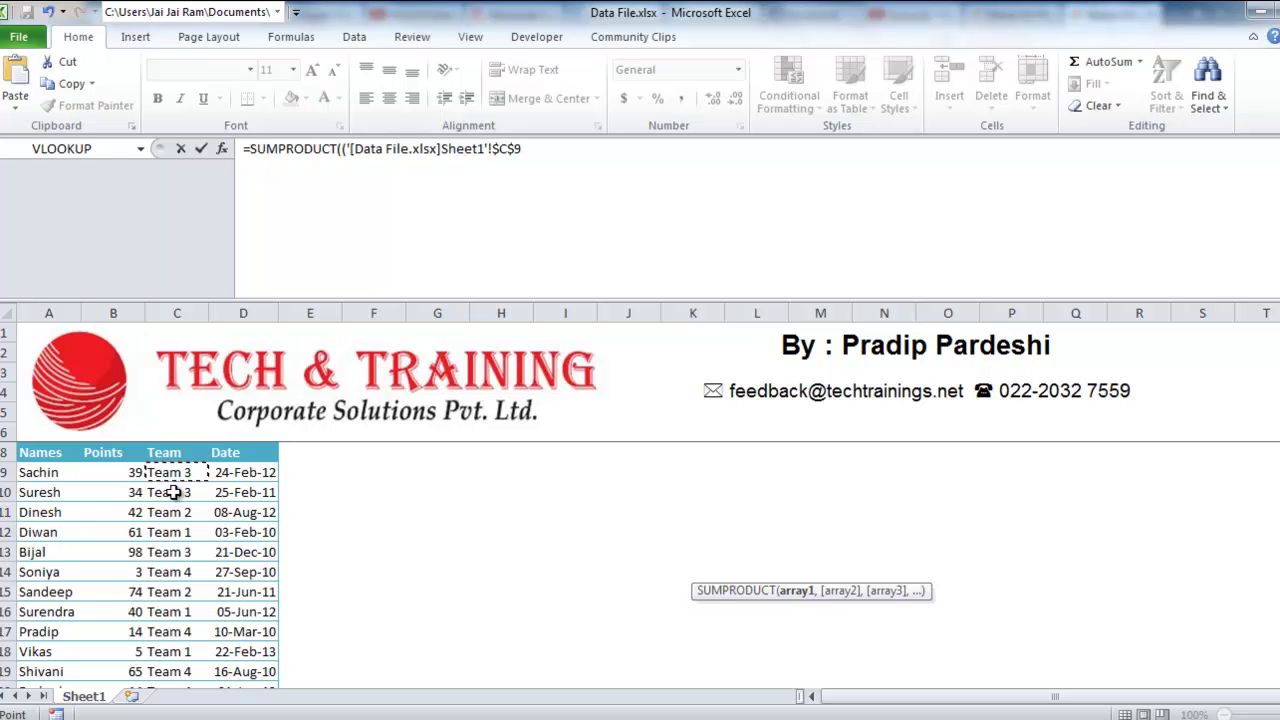
key(ctrl+shift+Down)
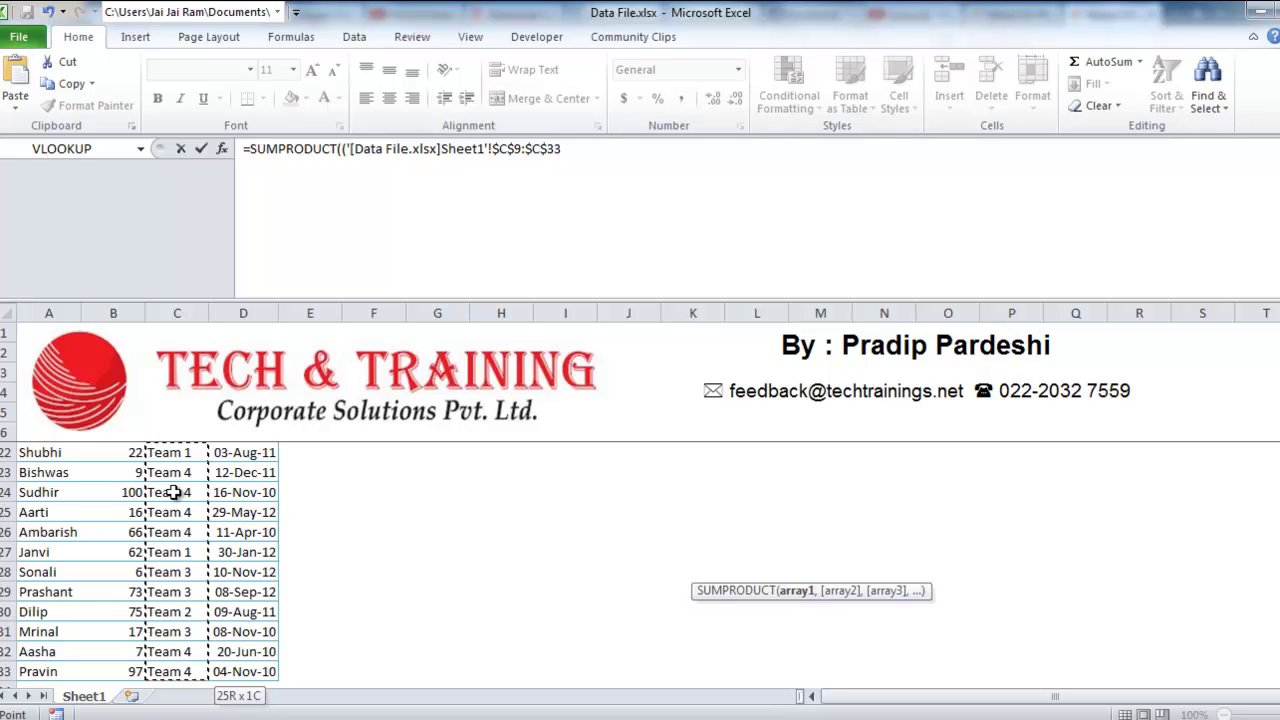
text(=)
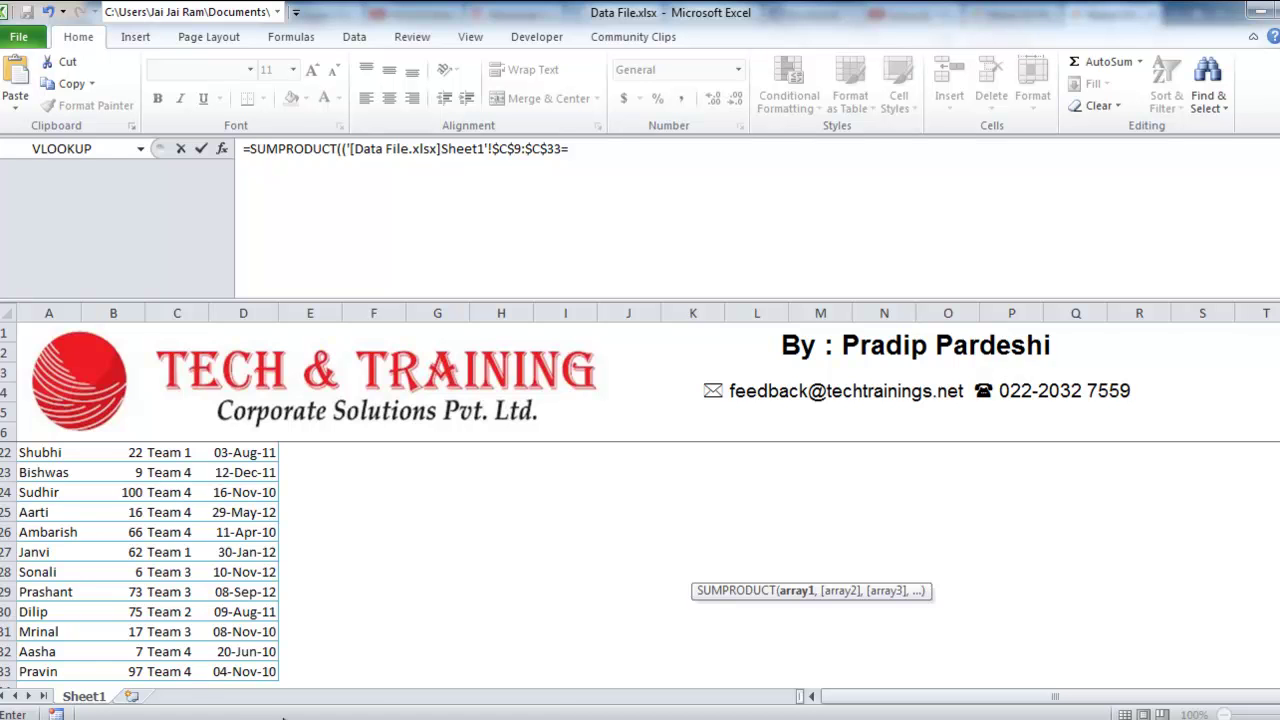
click(241, 656)
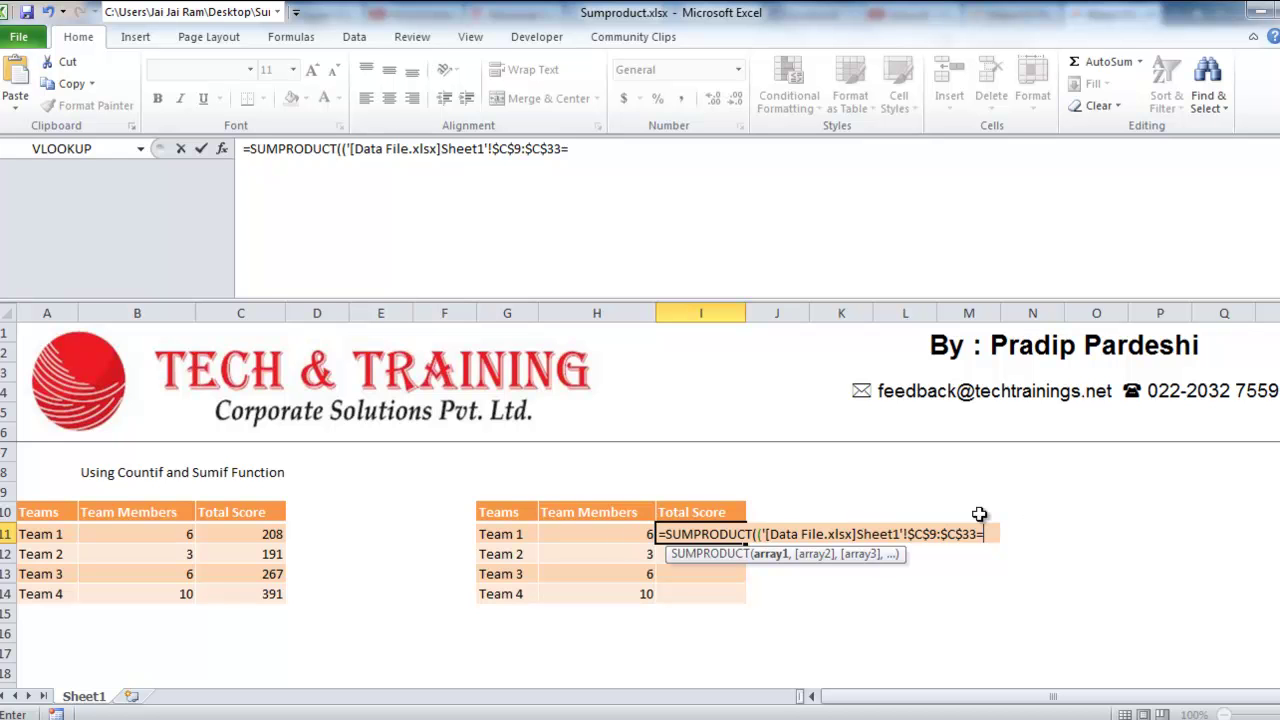
click(493, 535)
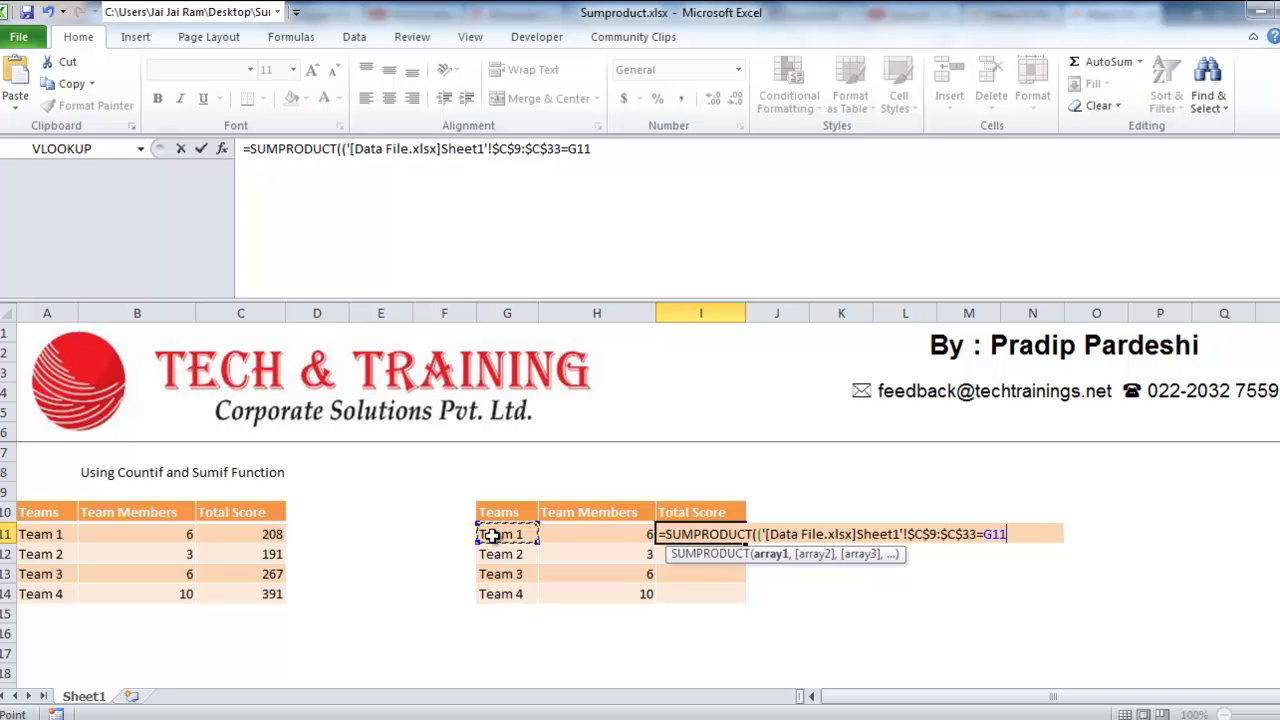
text())
- Multiply by Data File's Points column, rows 9 to 33, and commit Team 1's total of 208
text(*)
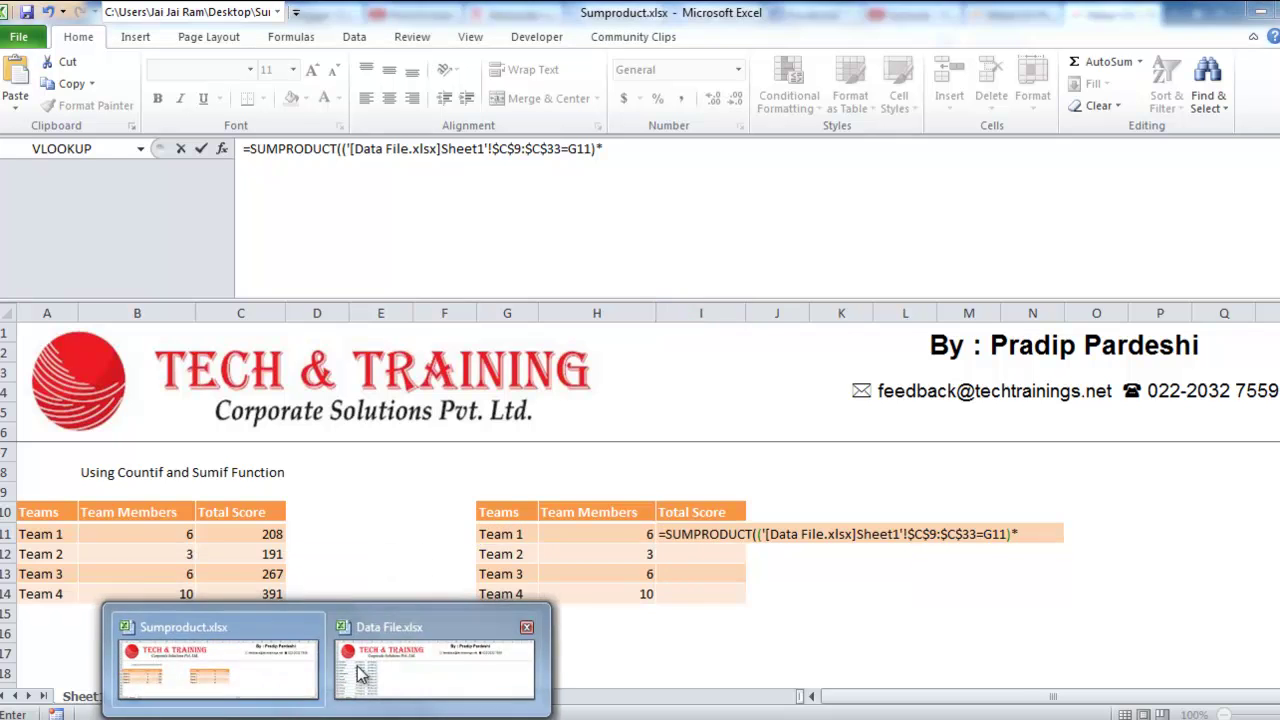
click(420, 655)
click(133, 492)
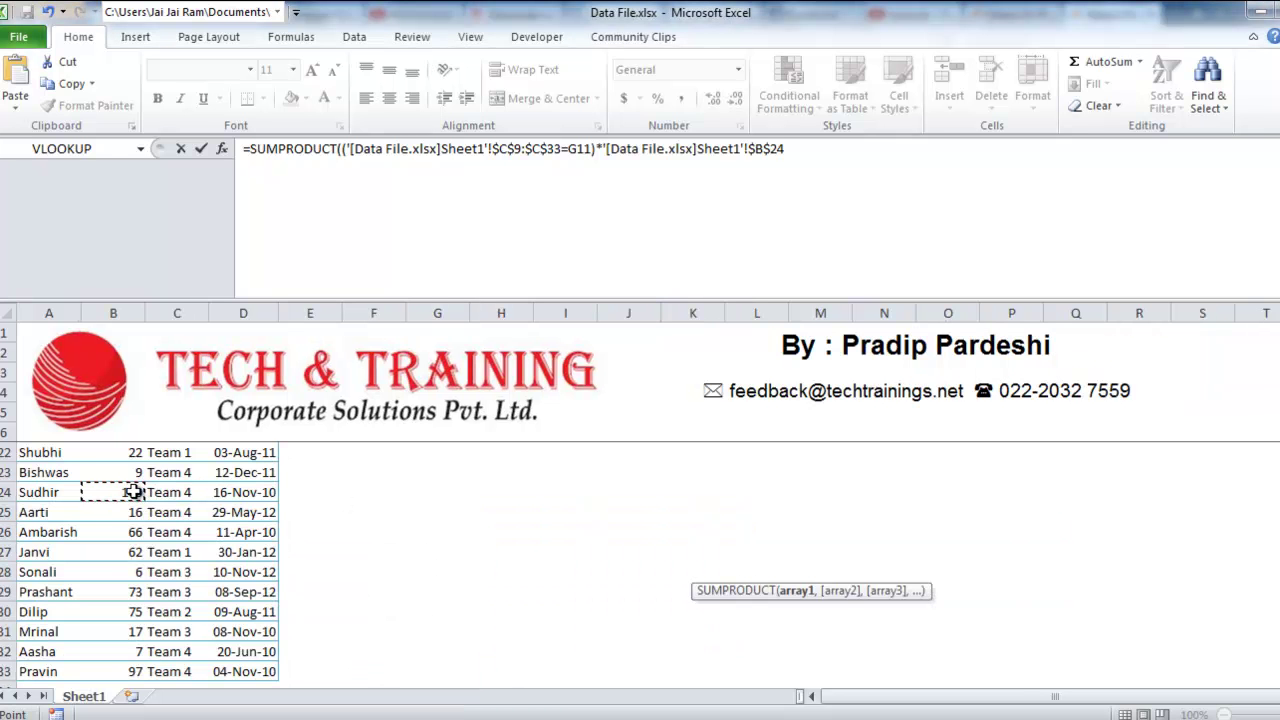
key(ctrl+Up)
key(ctrl+shift+Down)
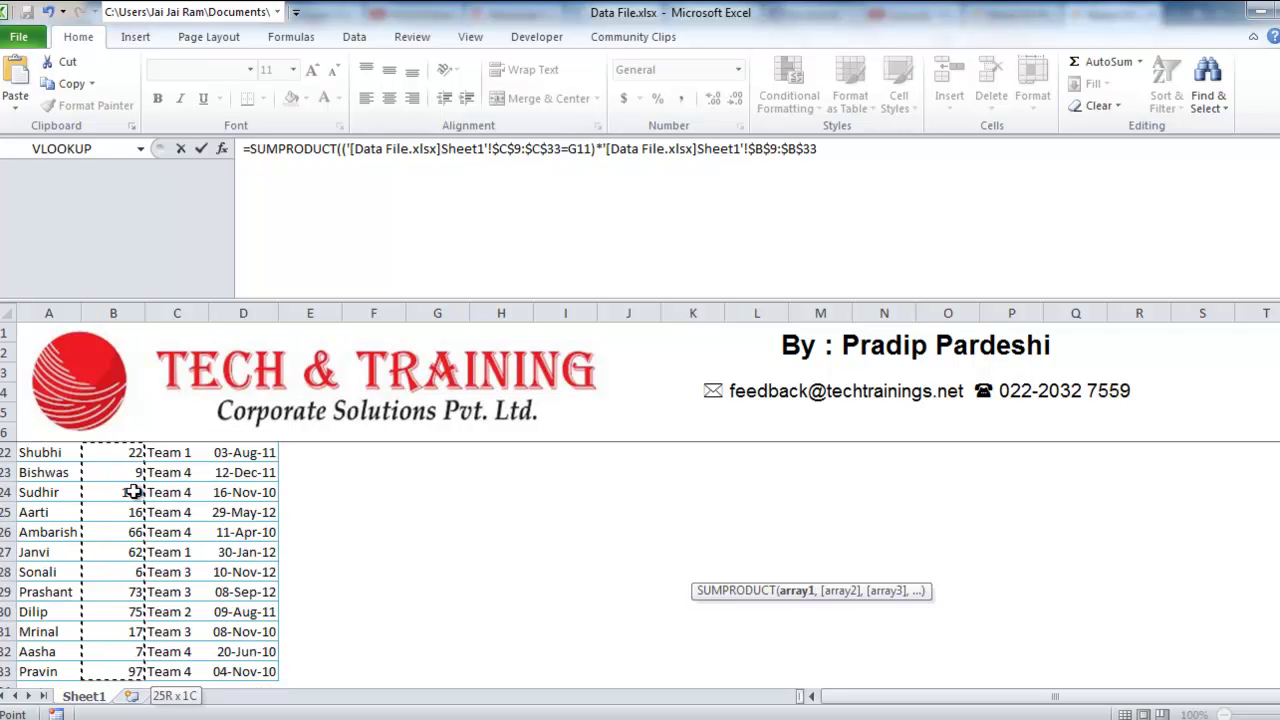
text())
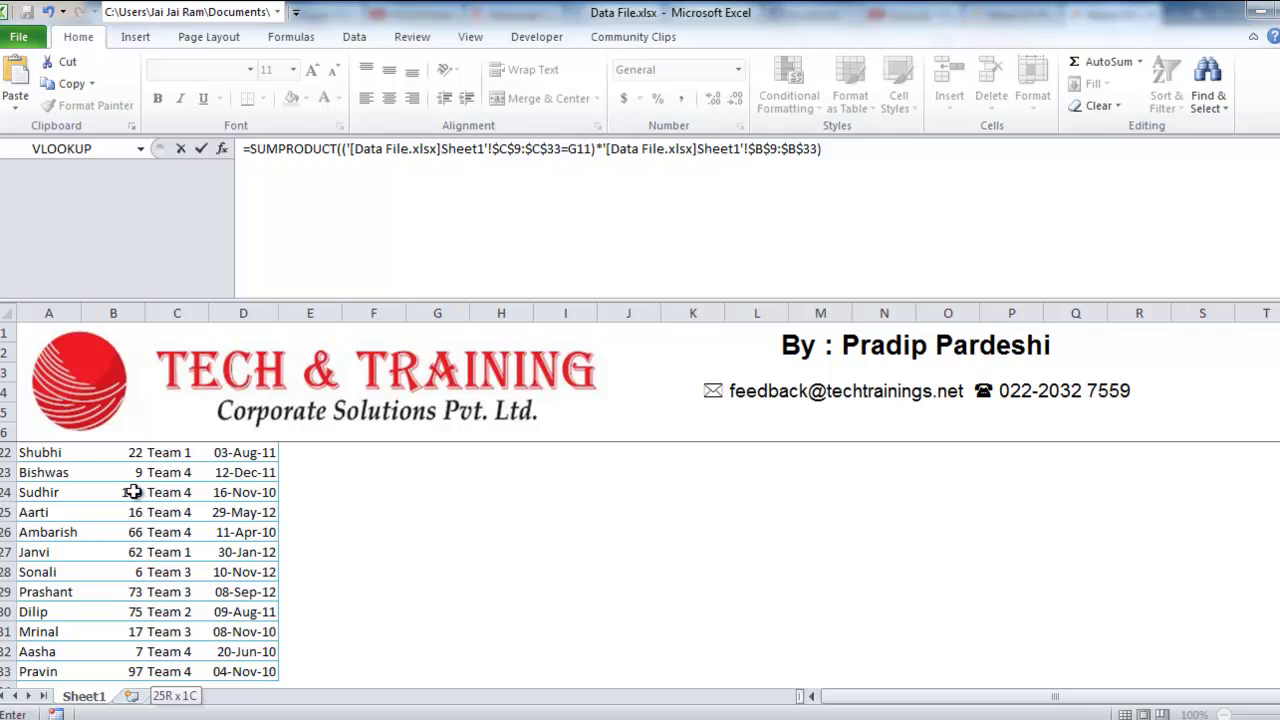
key(Return)
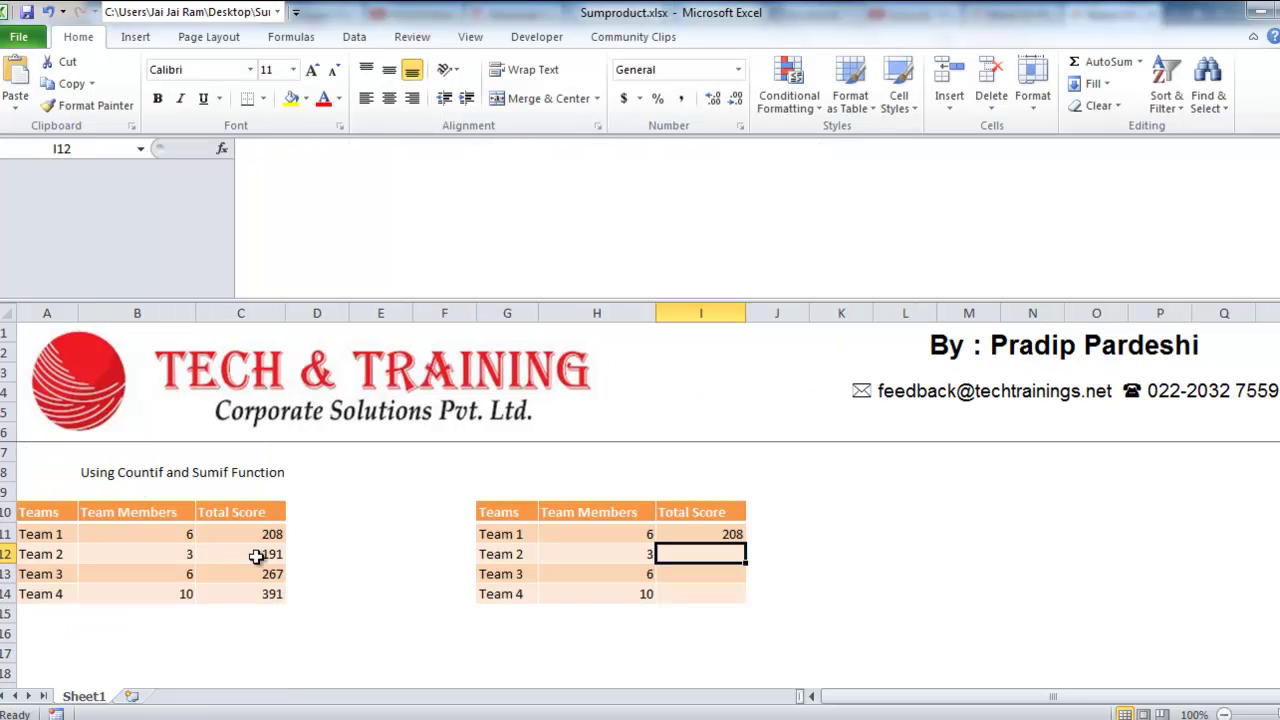
- Fill the formula down to I14 as copied cells, giving 191, 267 and 391
click(729, 534)
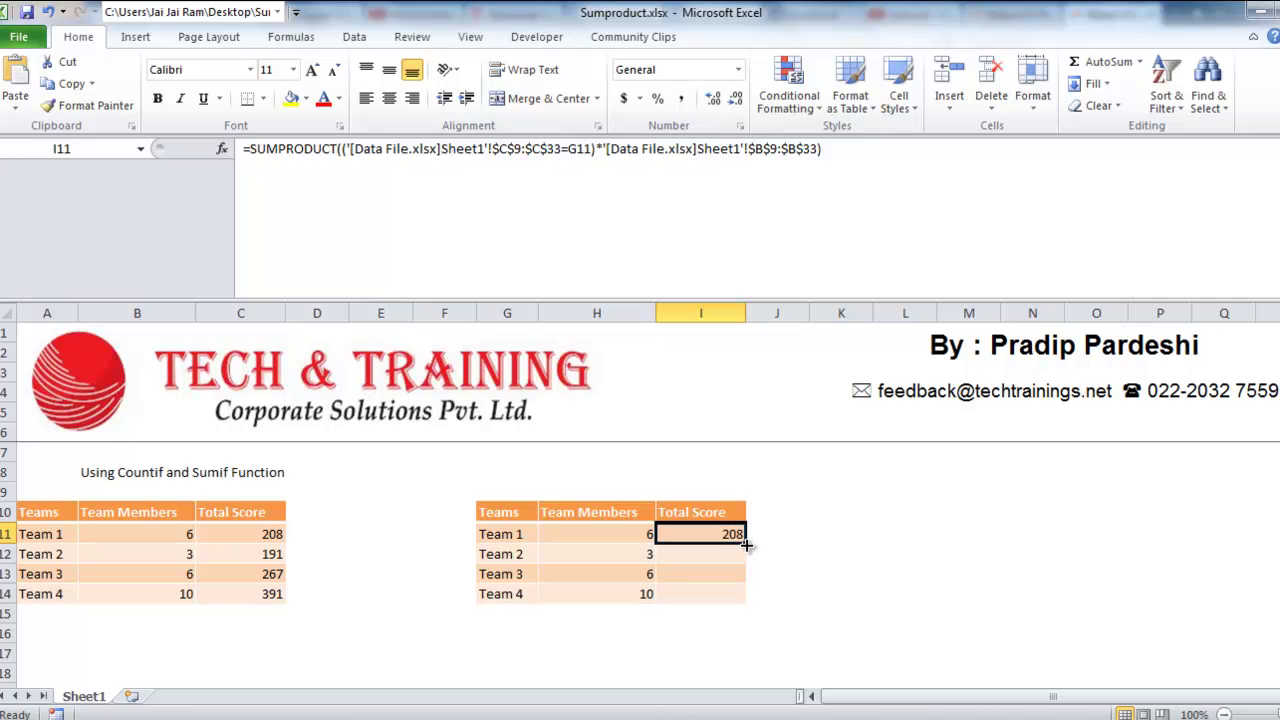
double_click(745, 544)
click(756, 617)
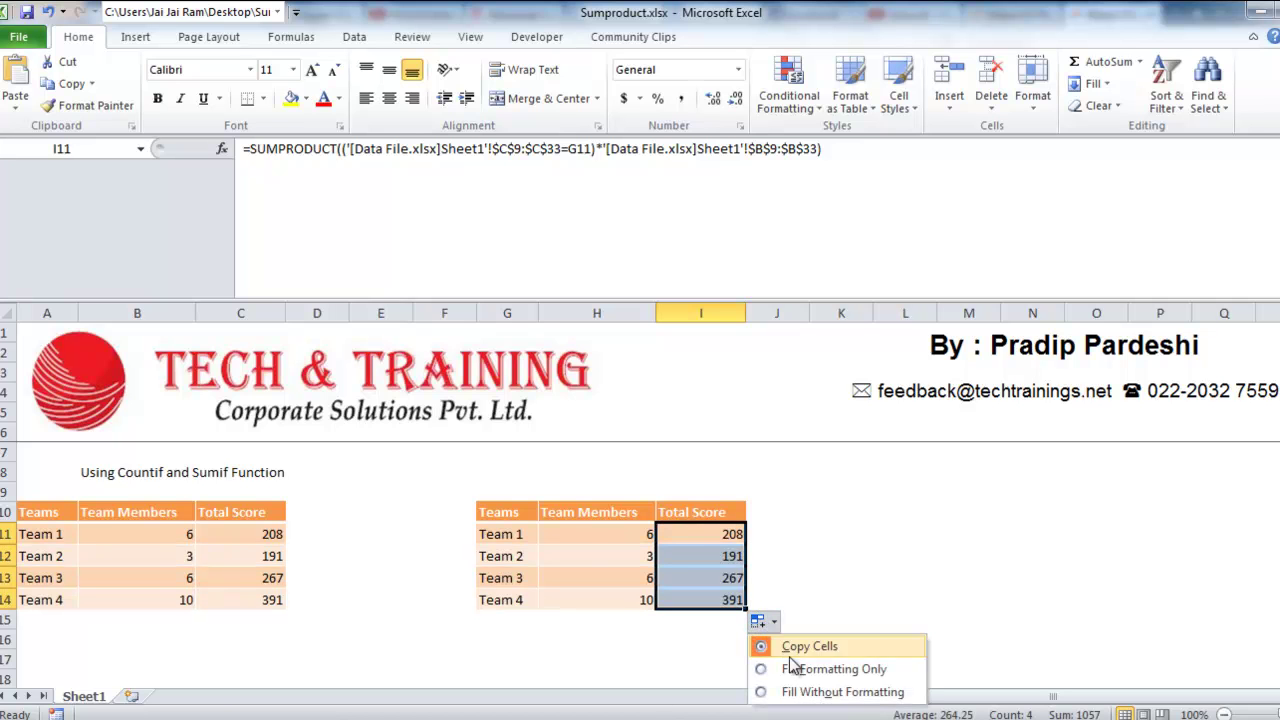
click(797, 692)
click(645, 556)
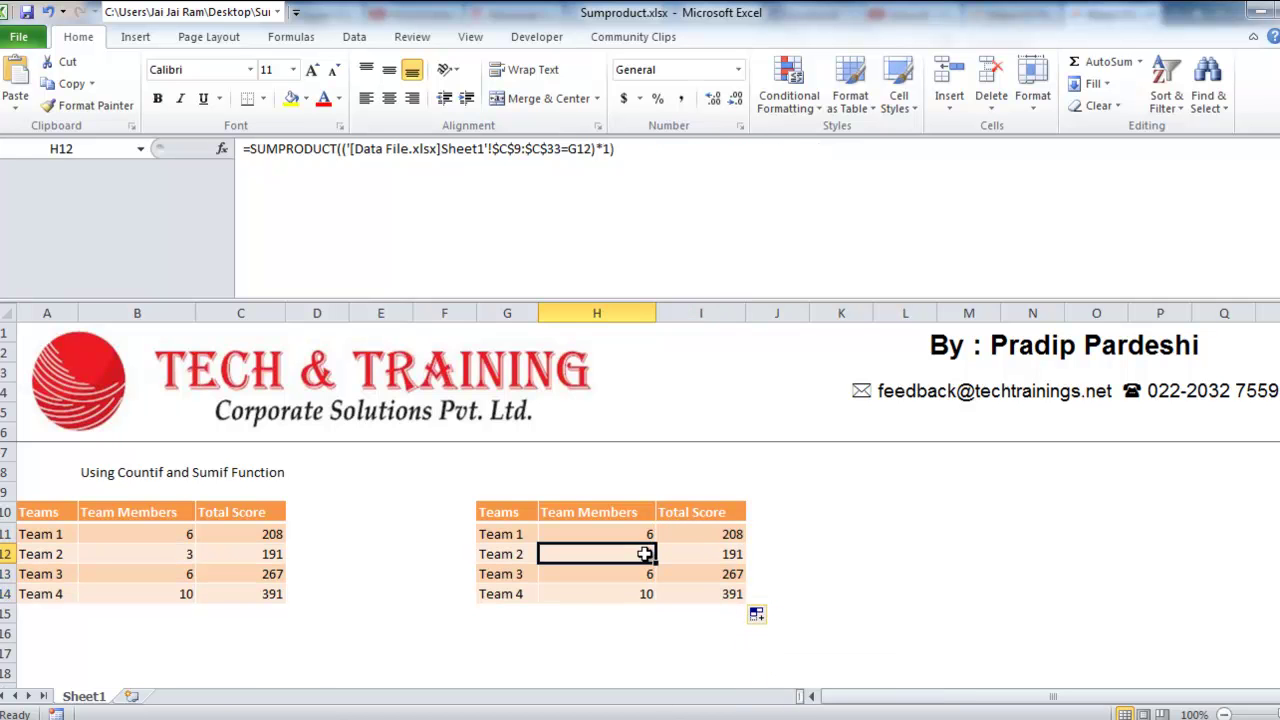
click(714, 532)
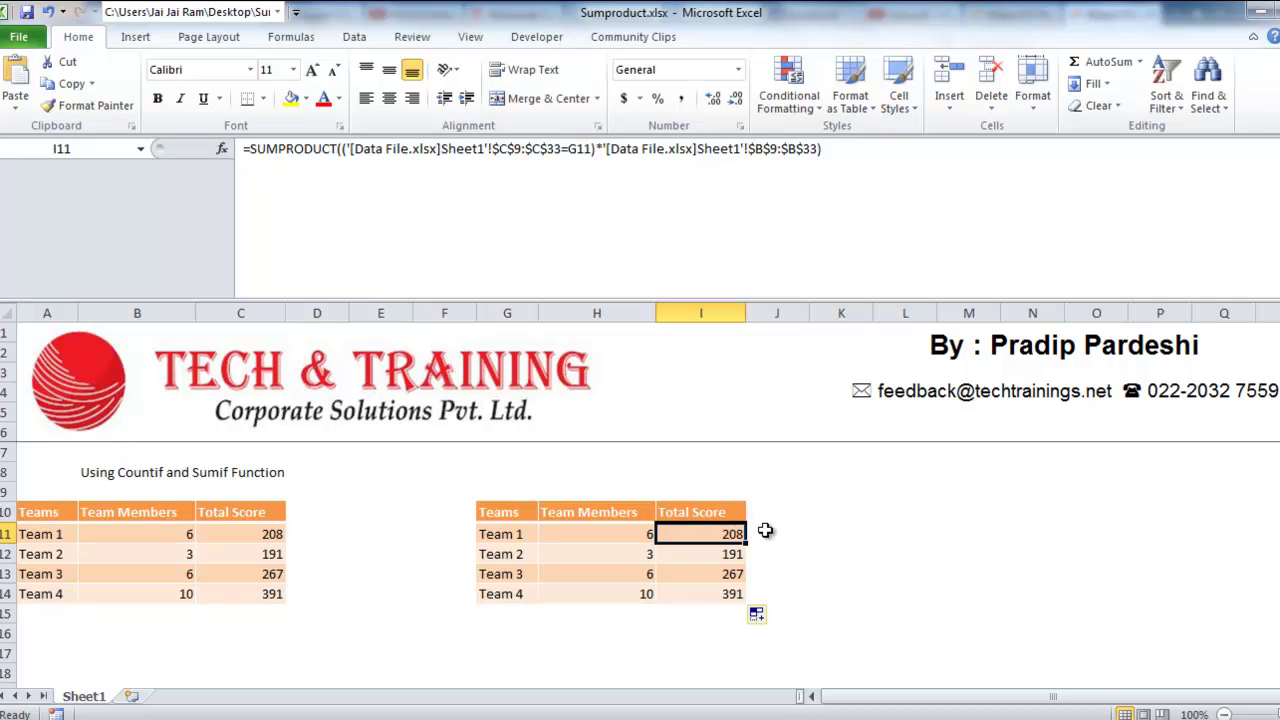
drag(595, 148, 343, 148)
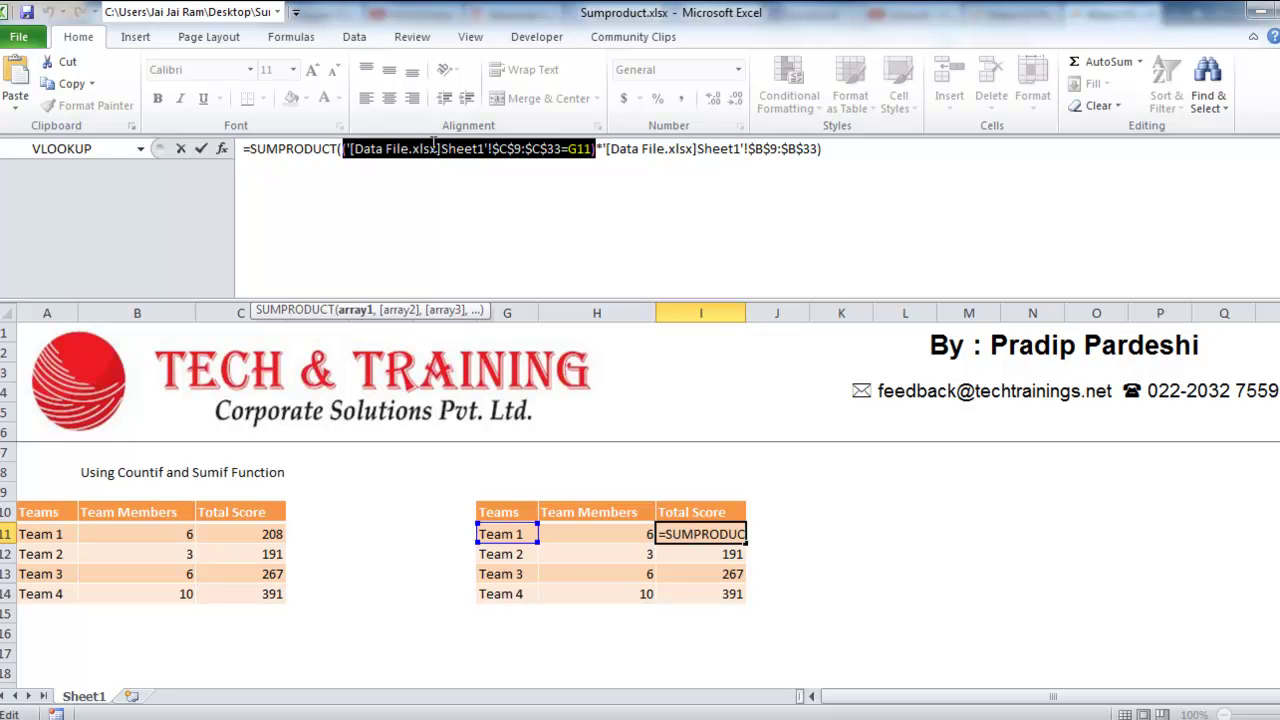
key(F9)
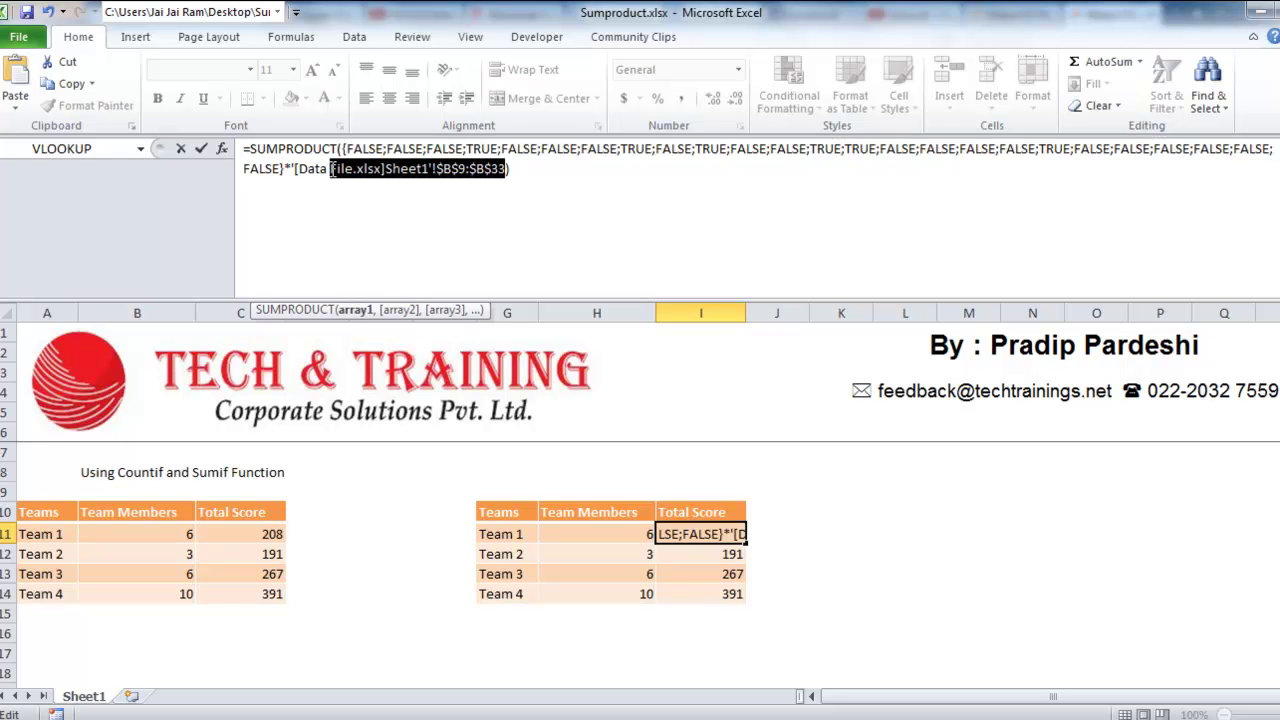
drag(507, 170, 295, 168)
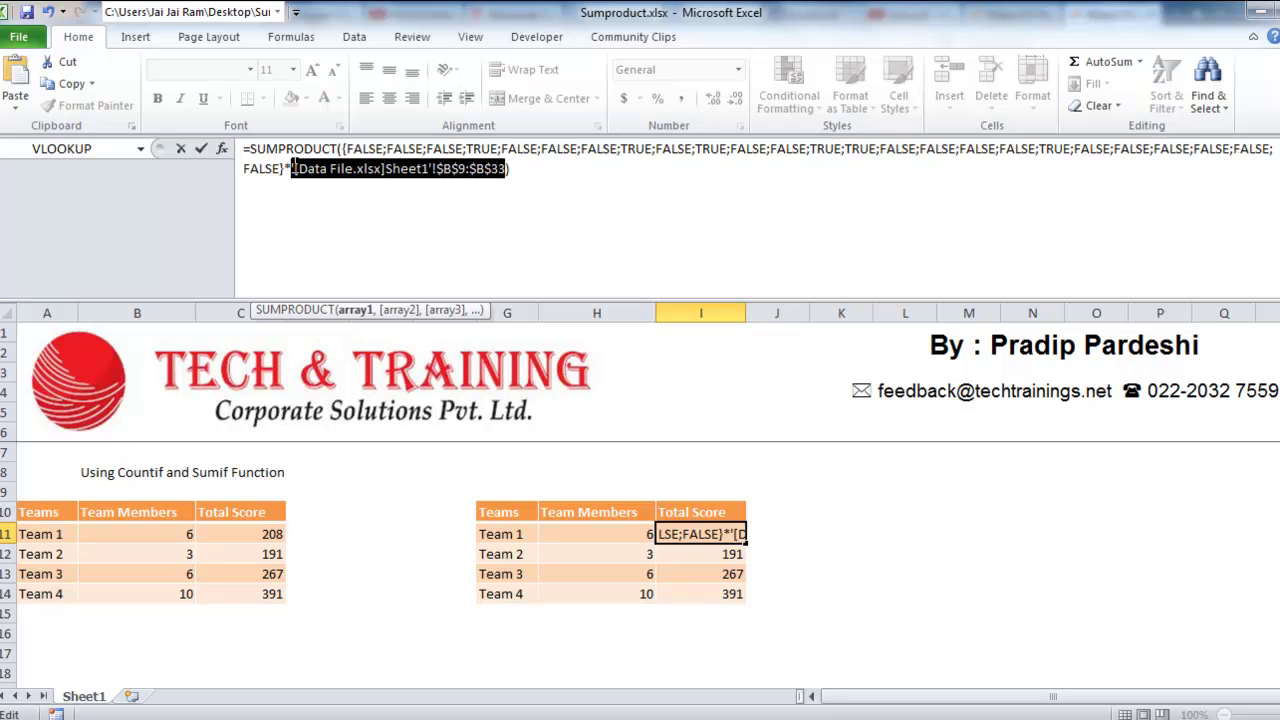
key(F9)
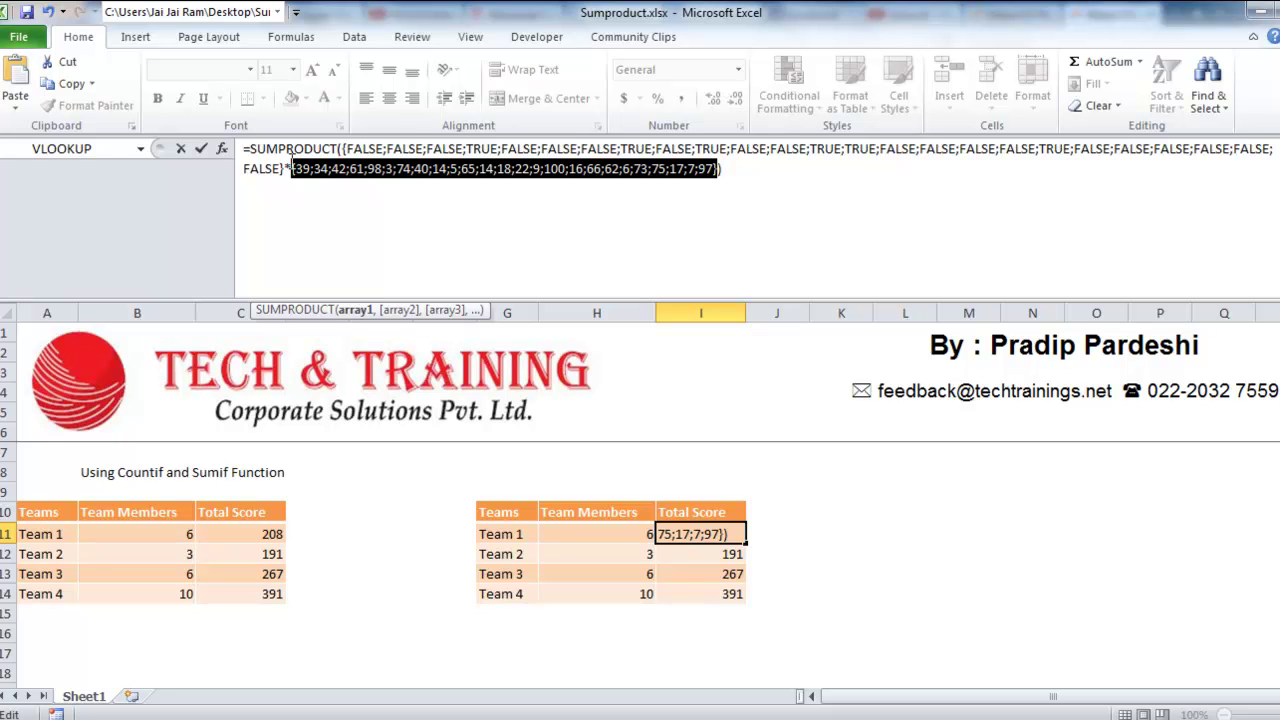
click(720, 168)
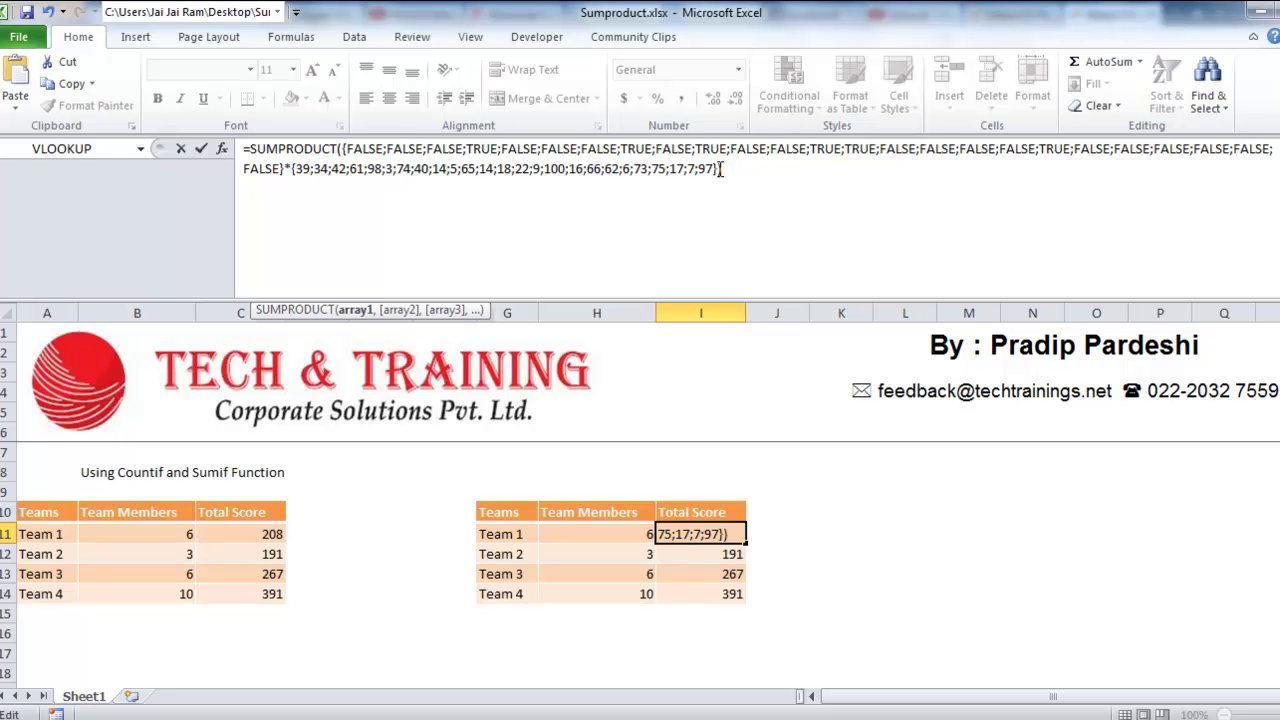
drag(720, 168, 341, 150)
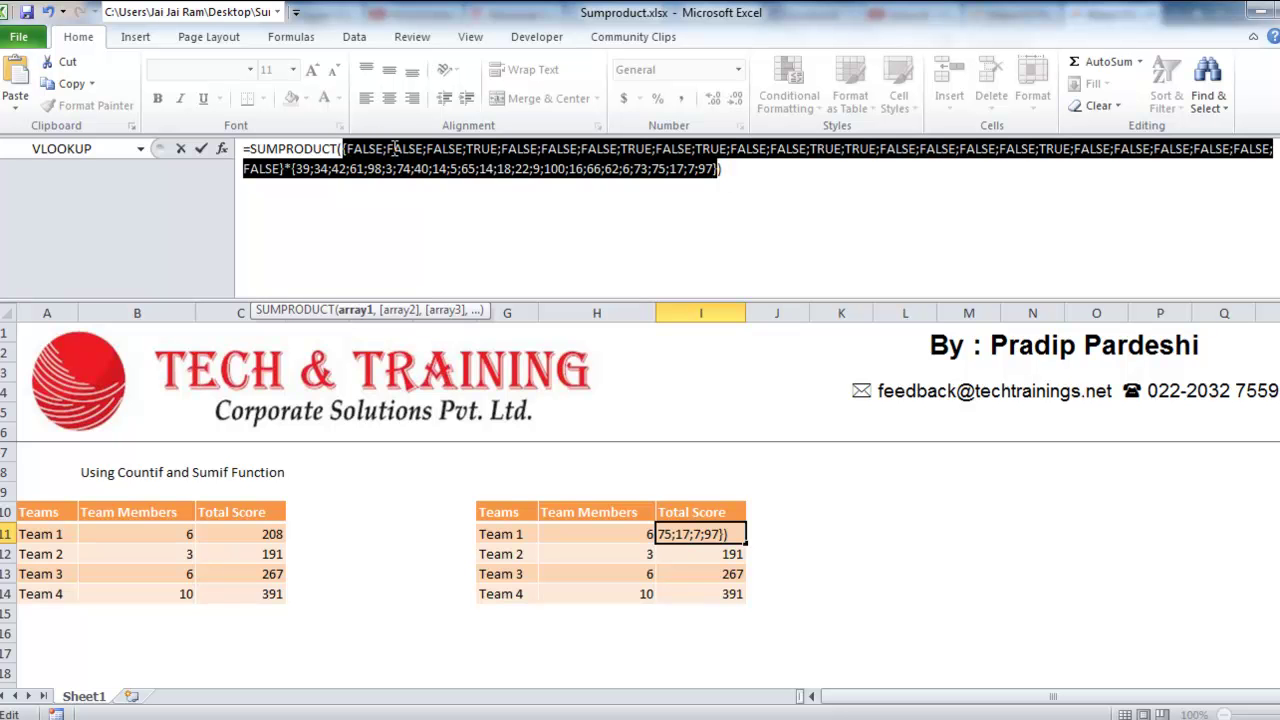
key(F9)
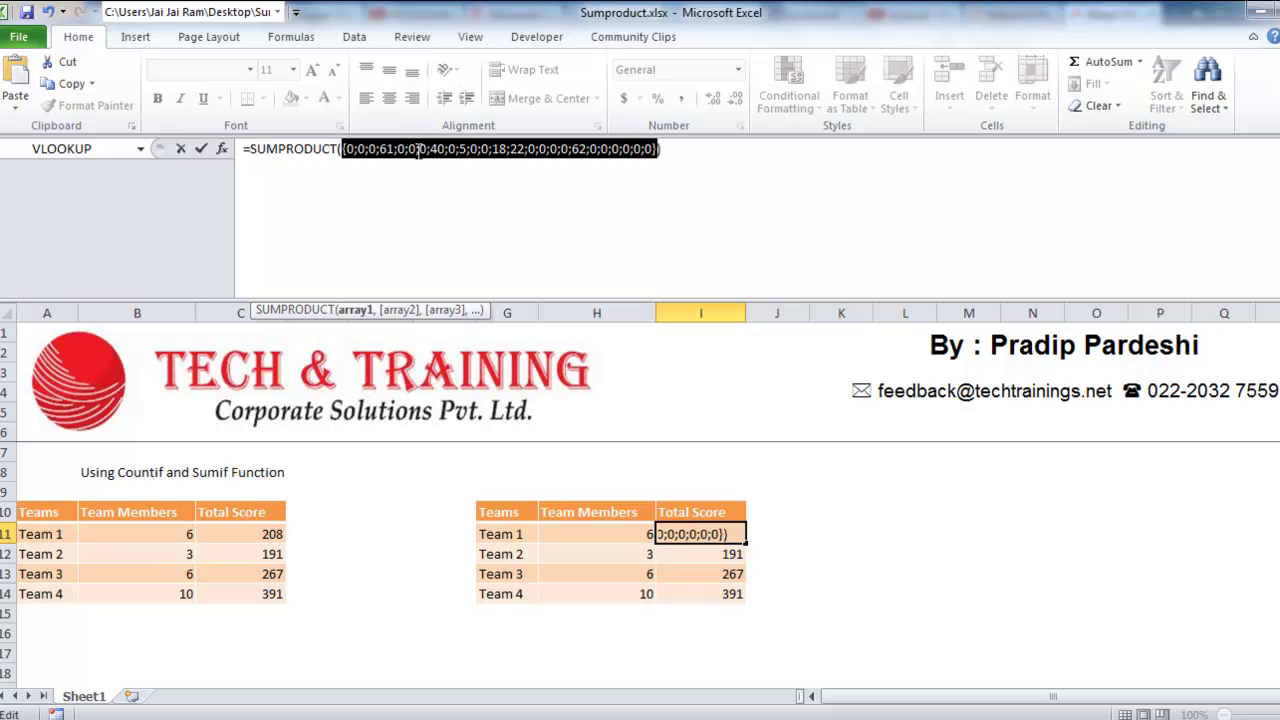
click(349, 148)
drag(344, 148, 394, 150)
click(381, 150)
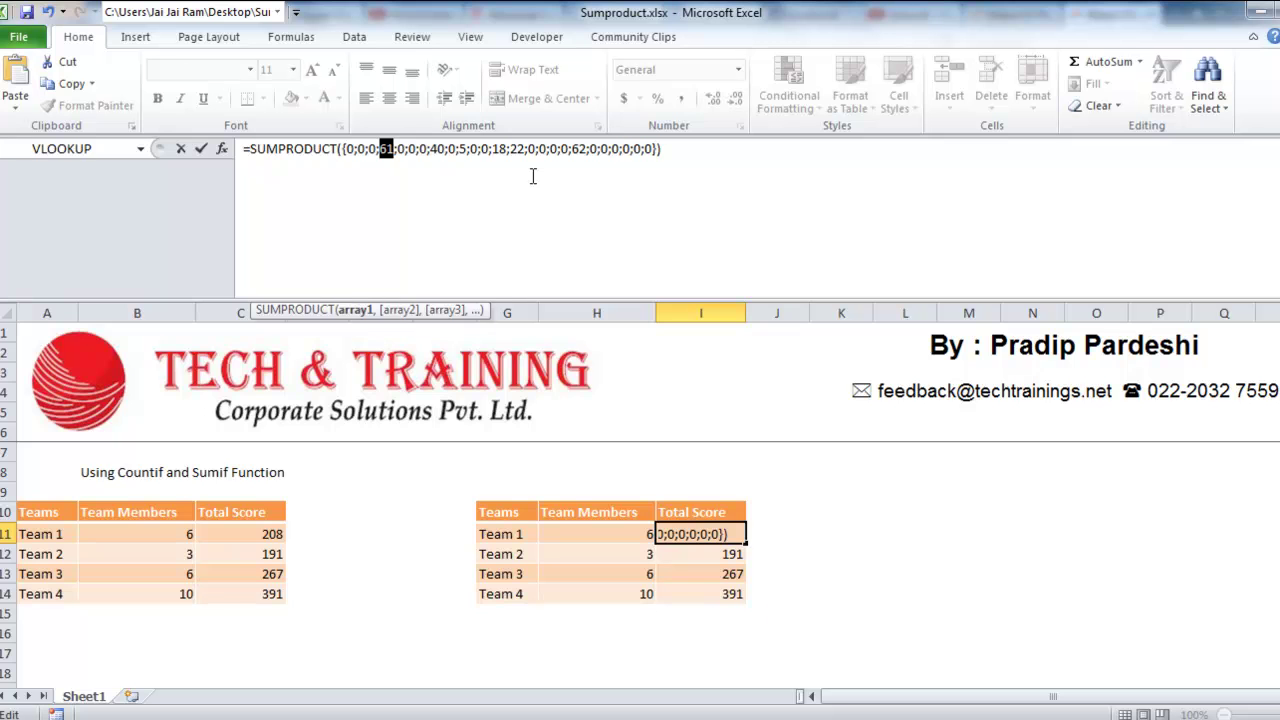
key(Escape)
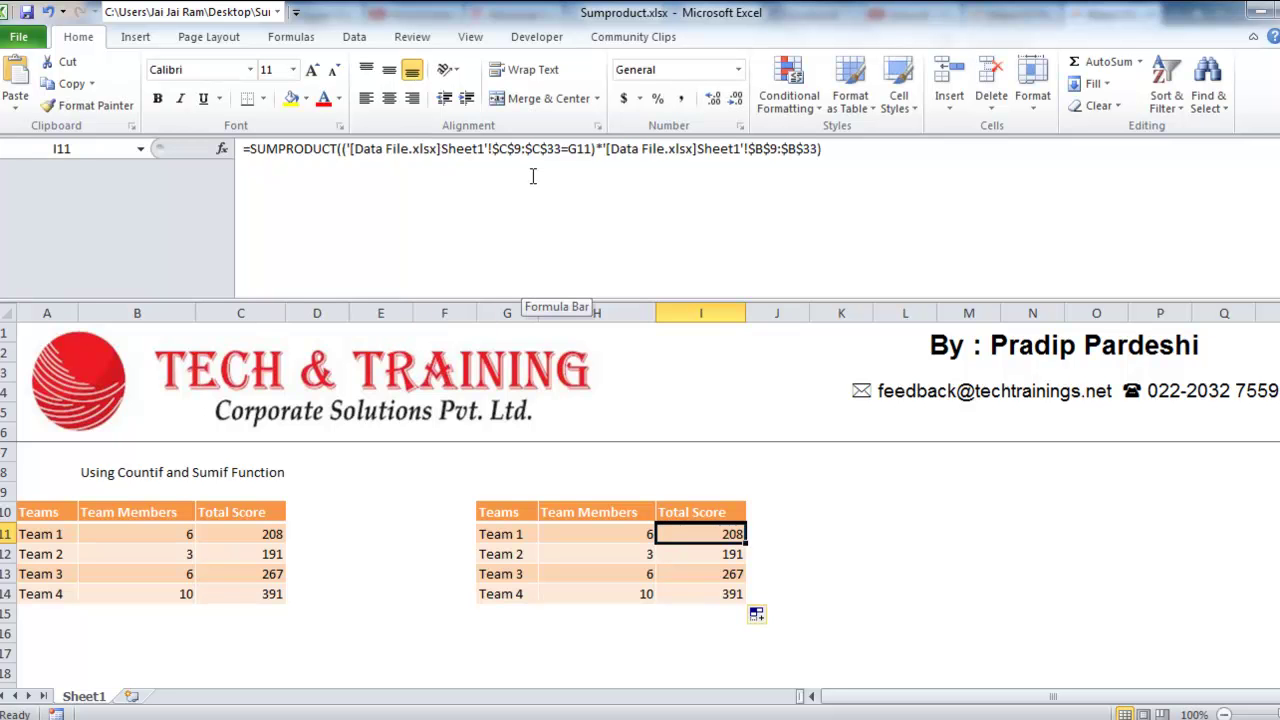
- Collapse the formula bar and compare the COUNTIF/SUMIF results B11:C14 with the SUMPRODUCT results H11:I14
drag(600, 299, 627, 163)
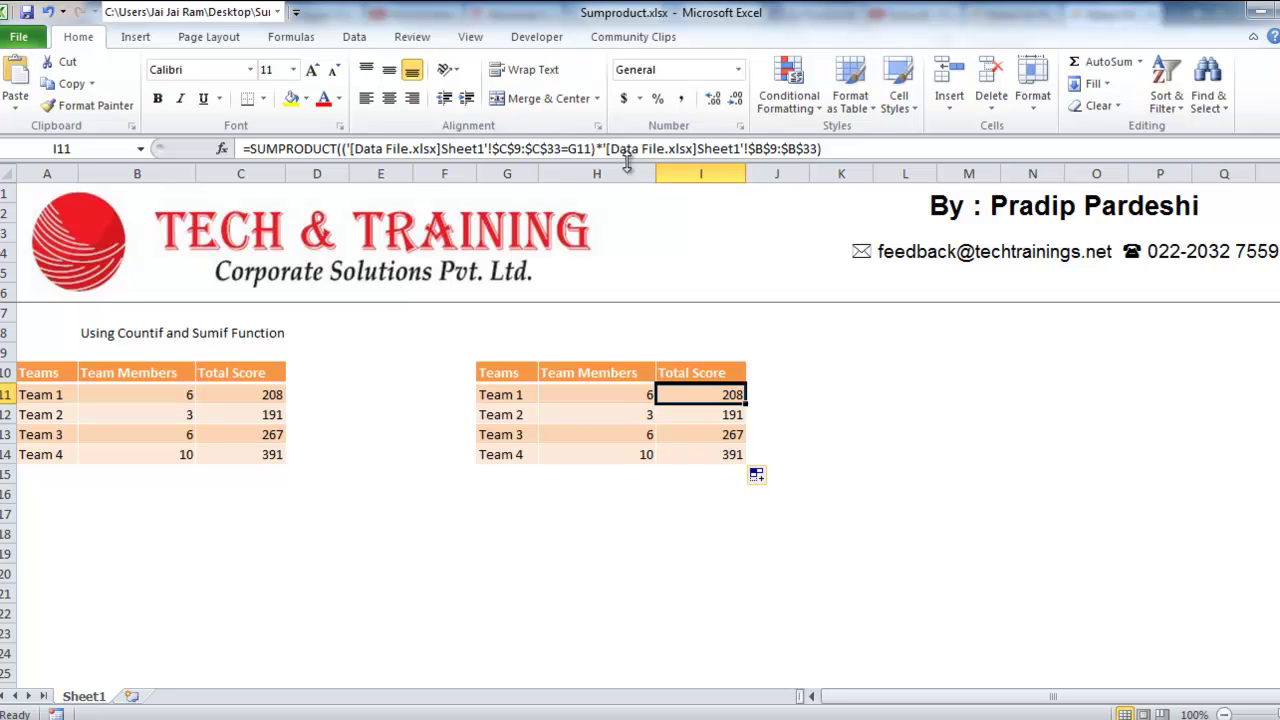
drag(126, 394, 247, 459)
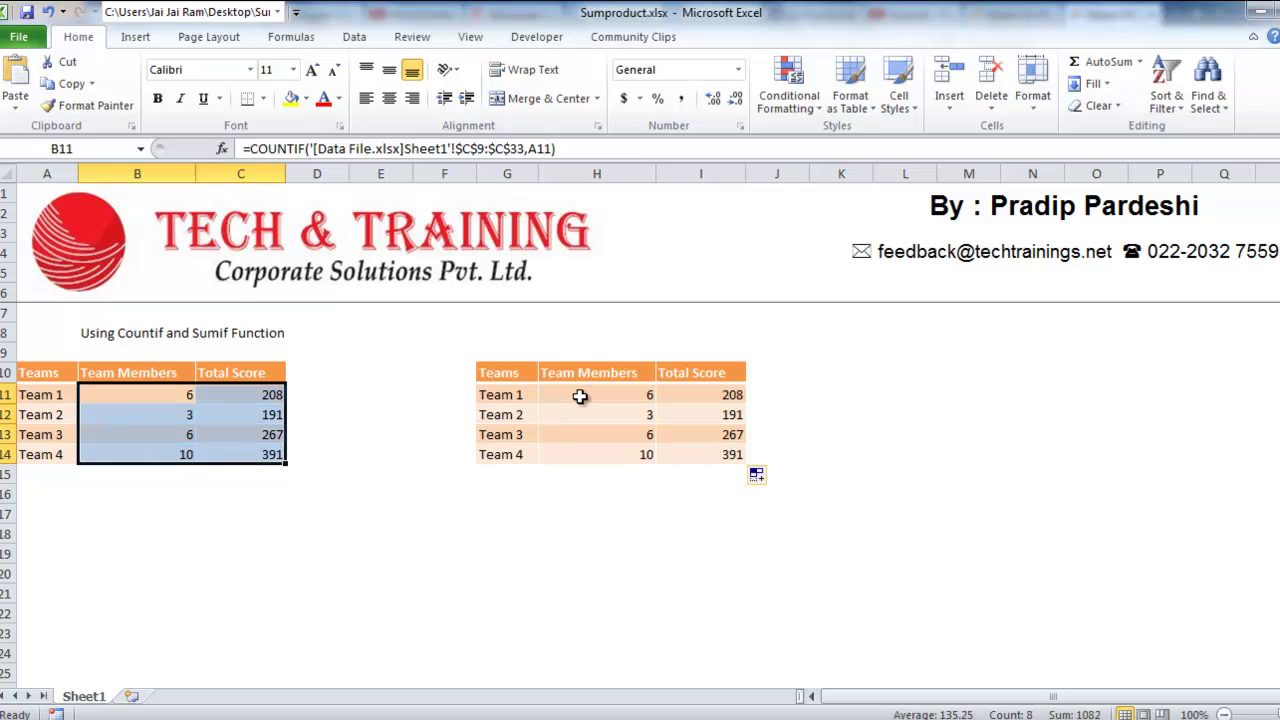
drag(586, 398, 698, 451)
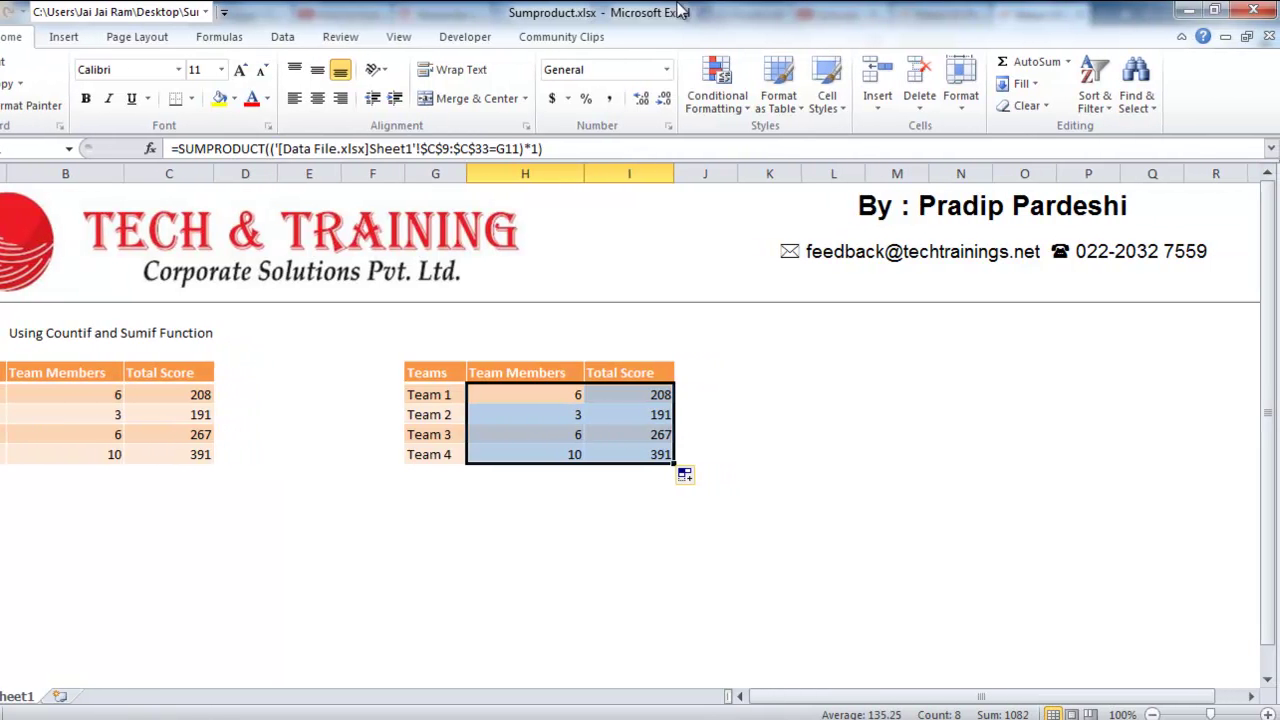
- Close both workbooks and reopen Sumproduct.xlsx from Recent, updating its external links
click(1270, 36)
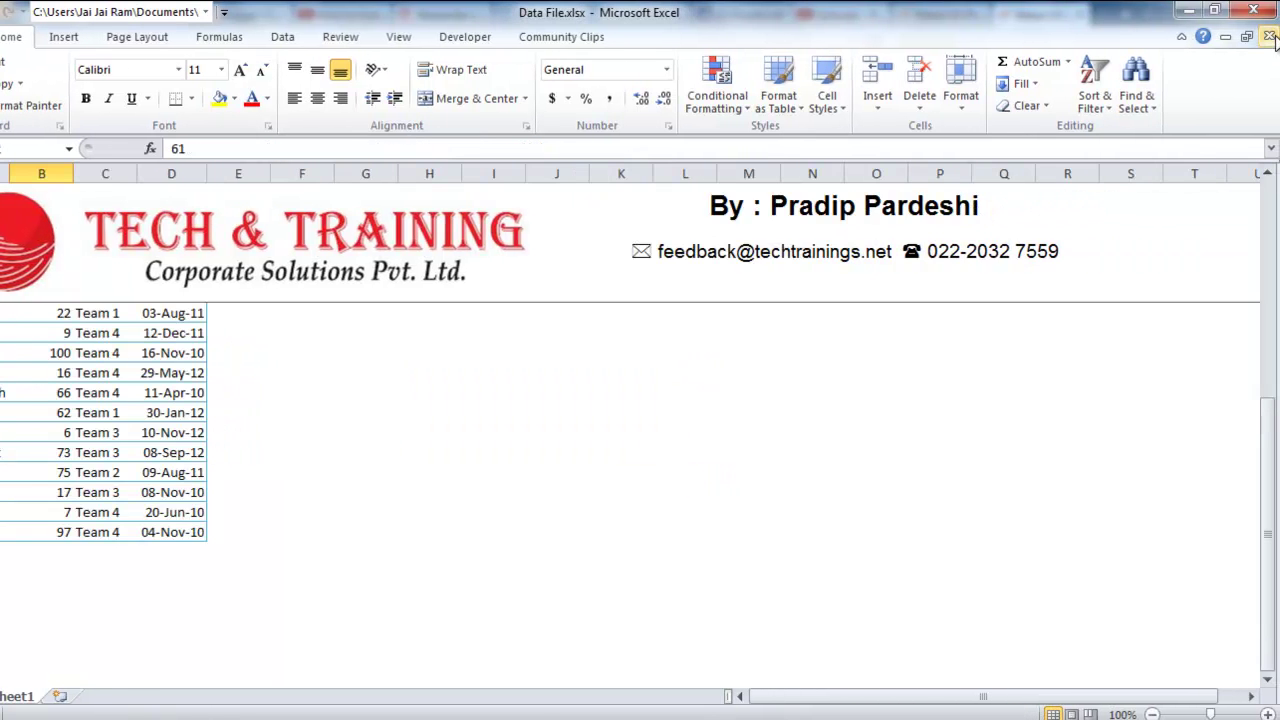
click(1270, 36)
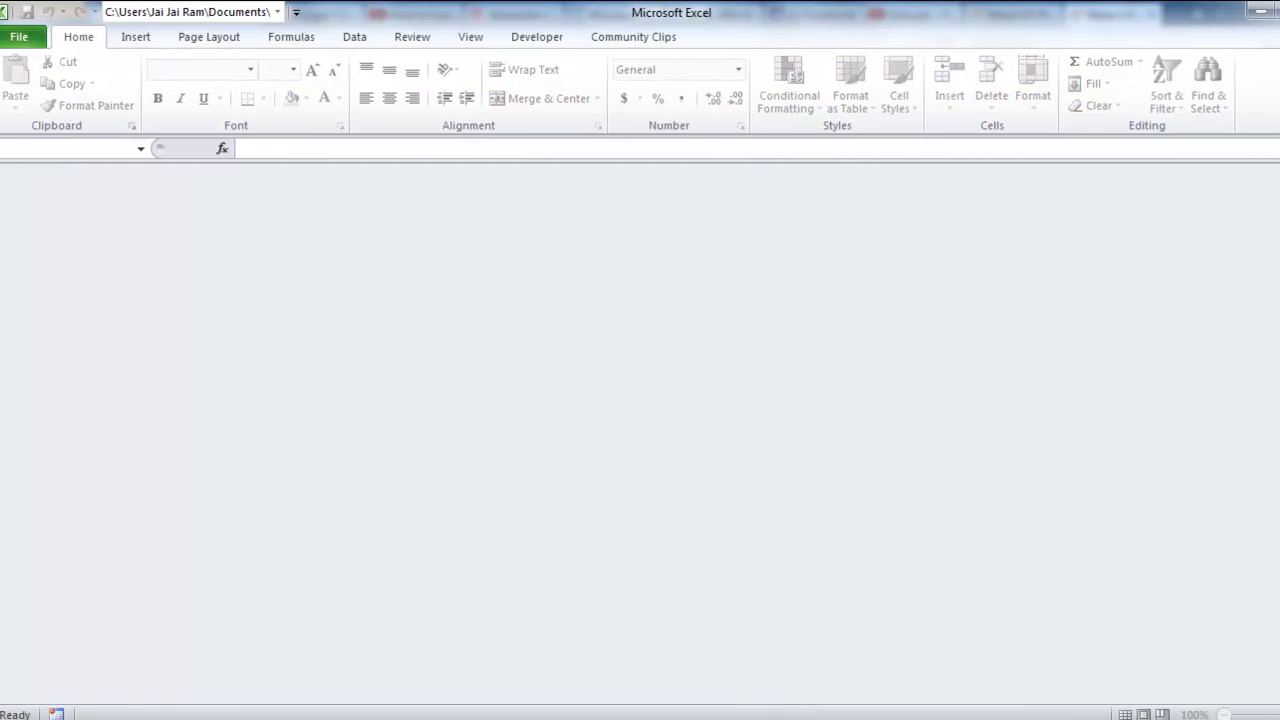
click(28, 37)
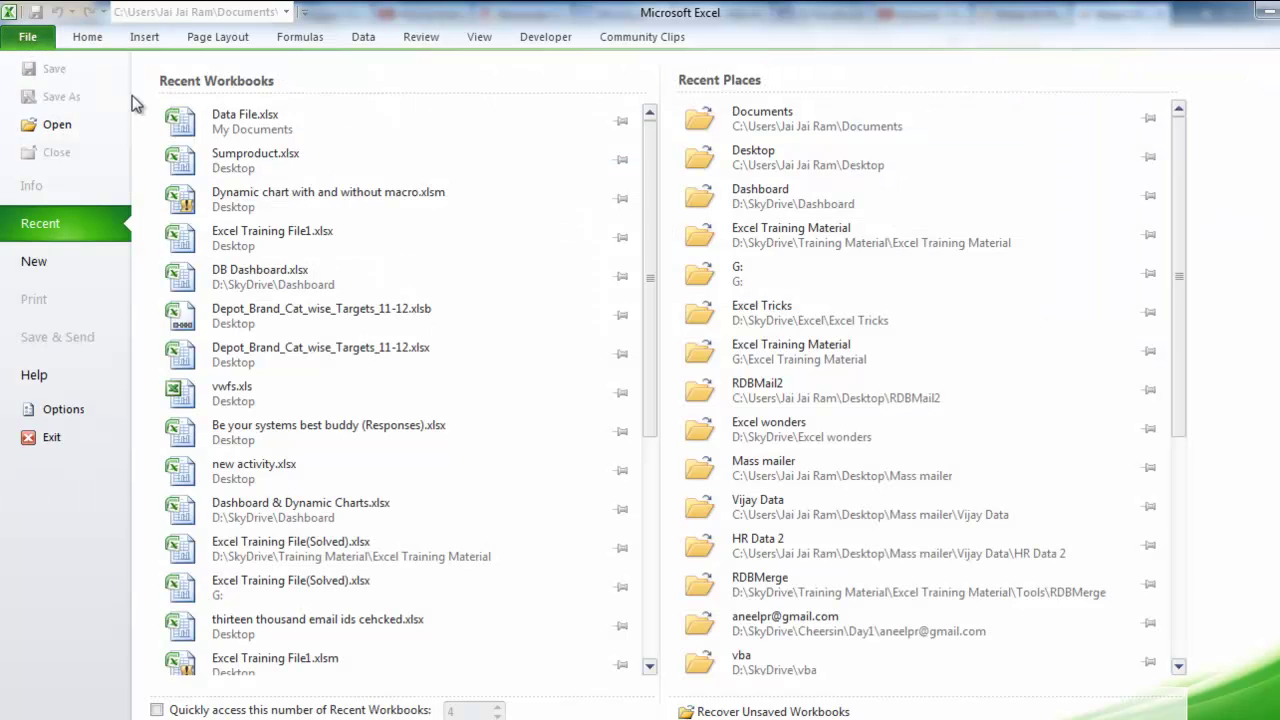
click(250, 162)
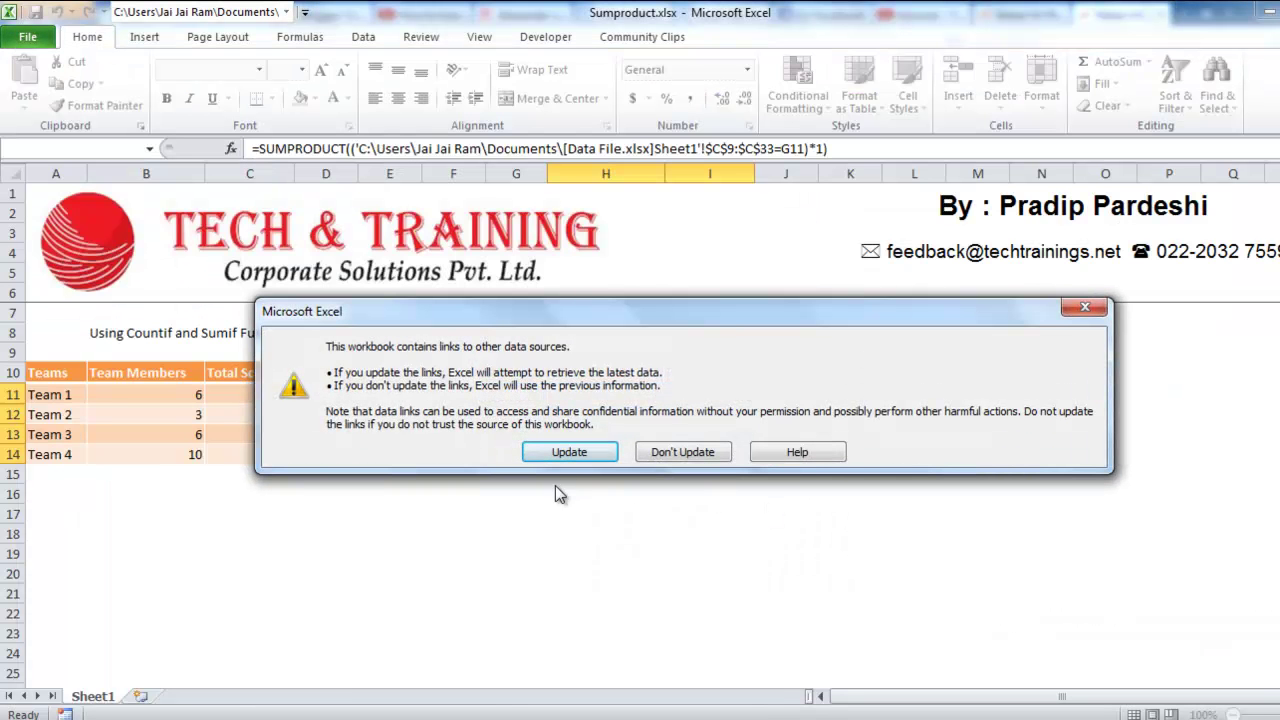
click(586, 455)
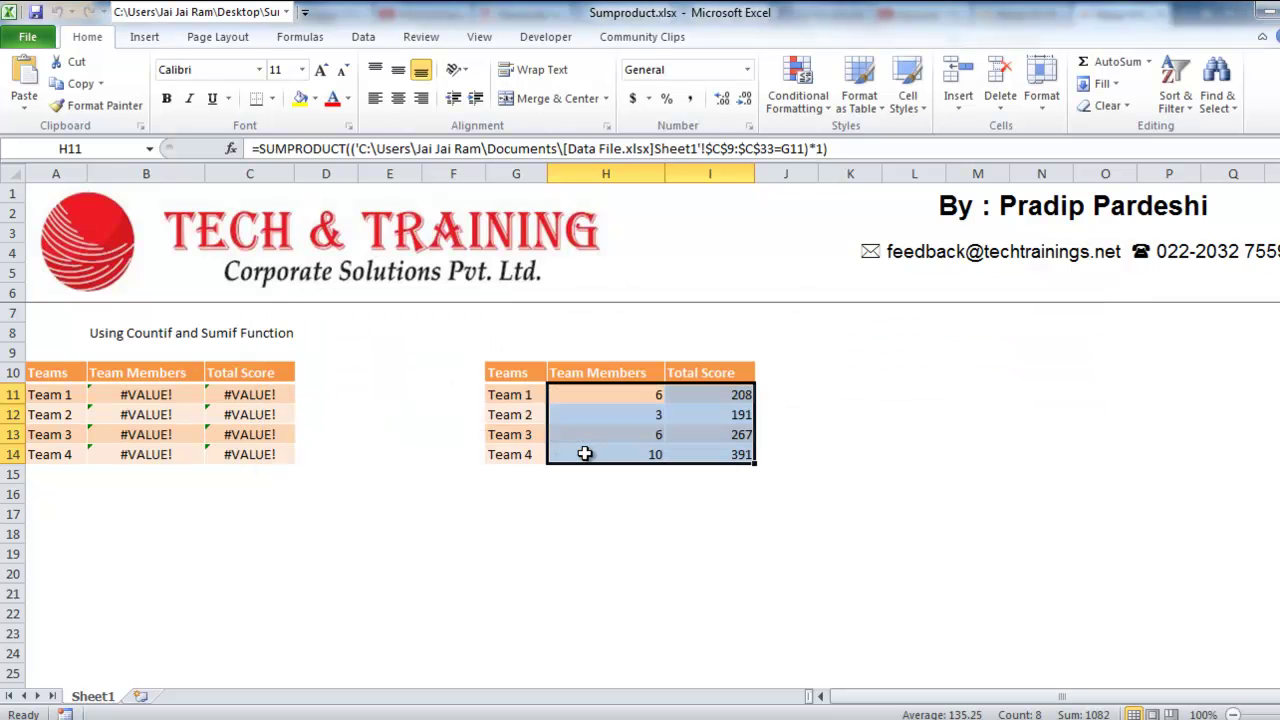
- Compare the #VALUE! COUNTIF/SUMIF results with the SUMPRODUCT table's intact values
drag(165, 392, 257, 455)
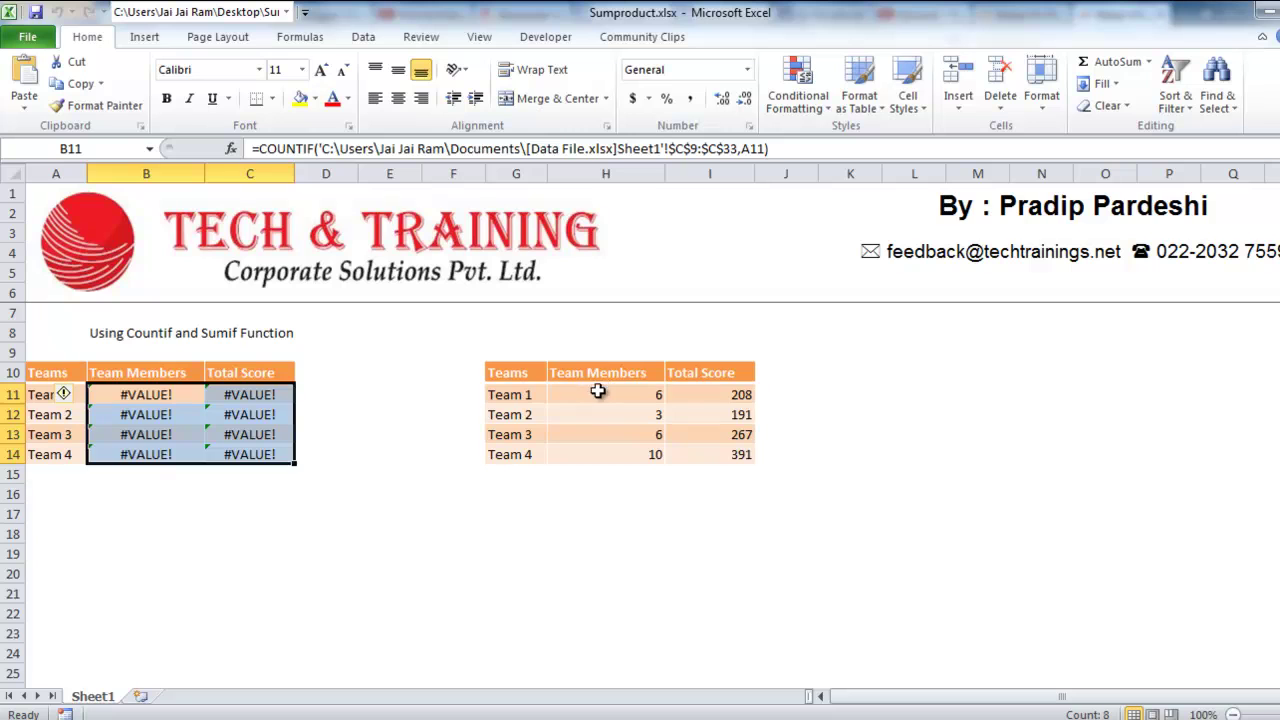
click(594, 399)
drag(594, 399, 695, 455)
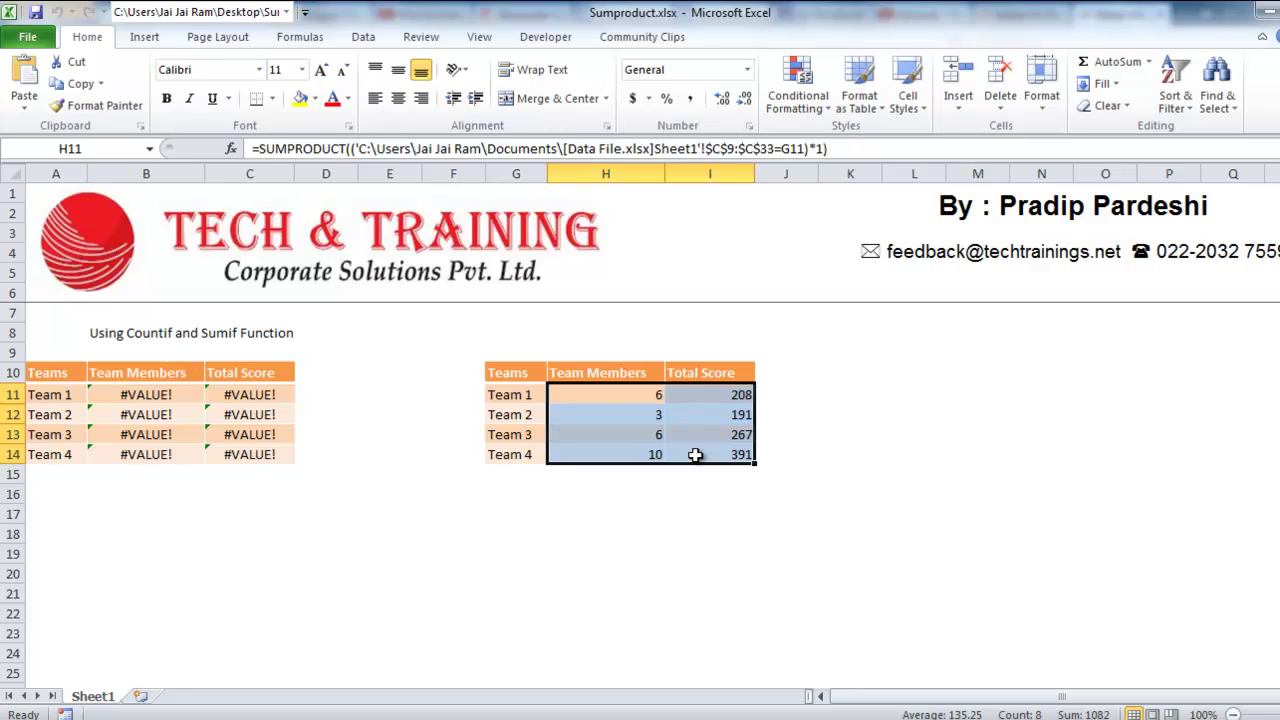
click(609, 399)
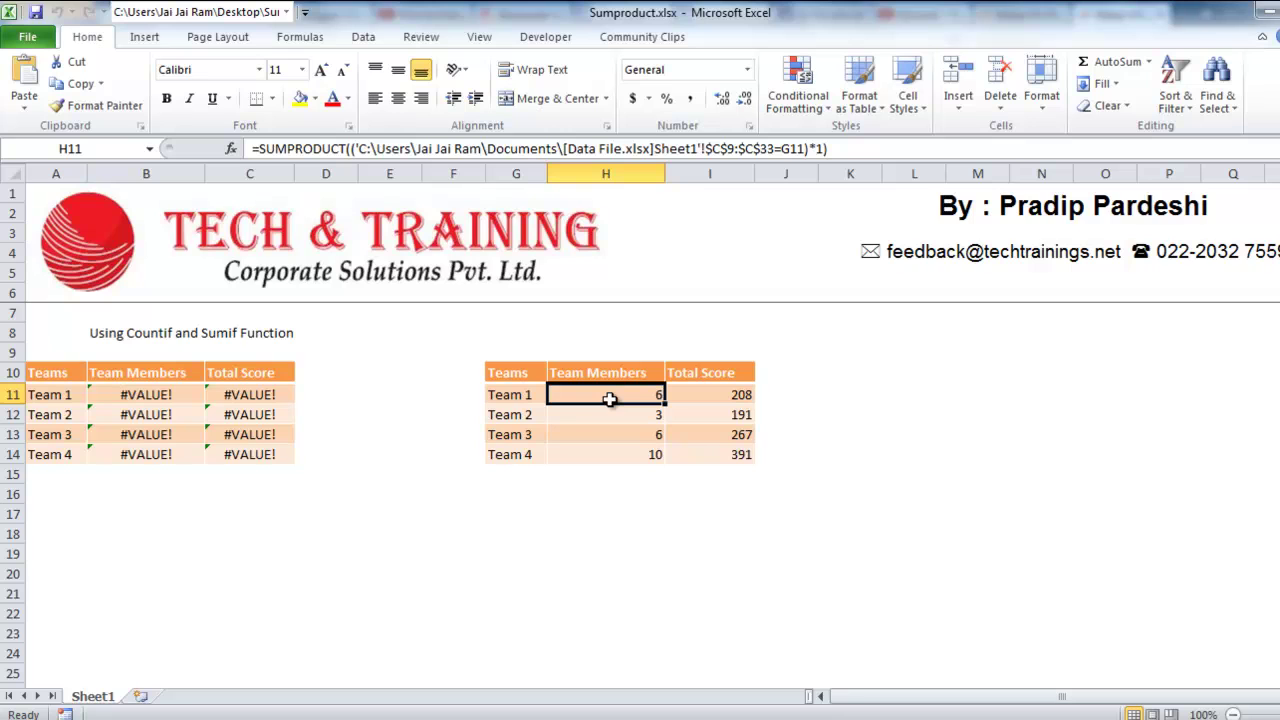